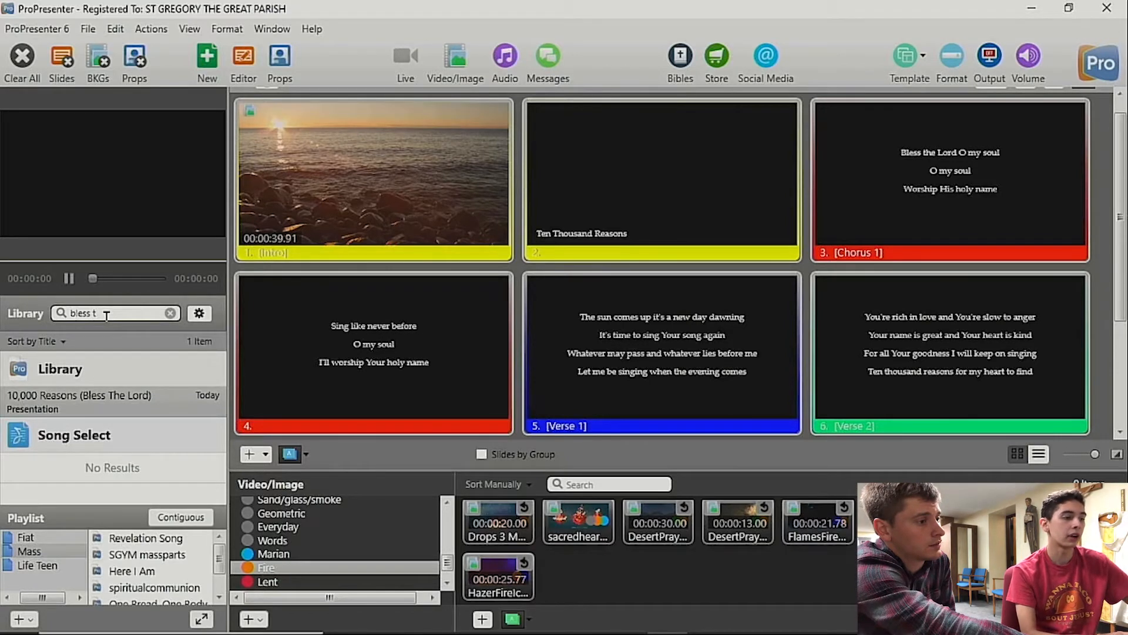
Step: Search the library for "intro", open the intro loop presentation and send its first slide to the output
{"action": "left_click_drag", "start_coordinate": [102, 313], "coordinate": [2, 299]}
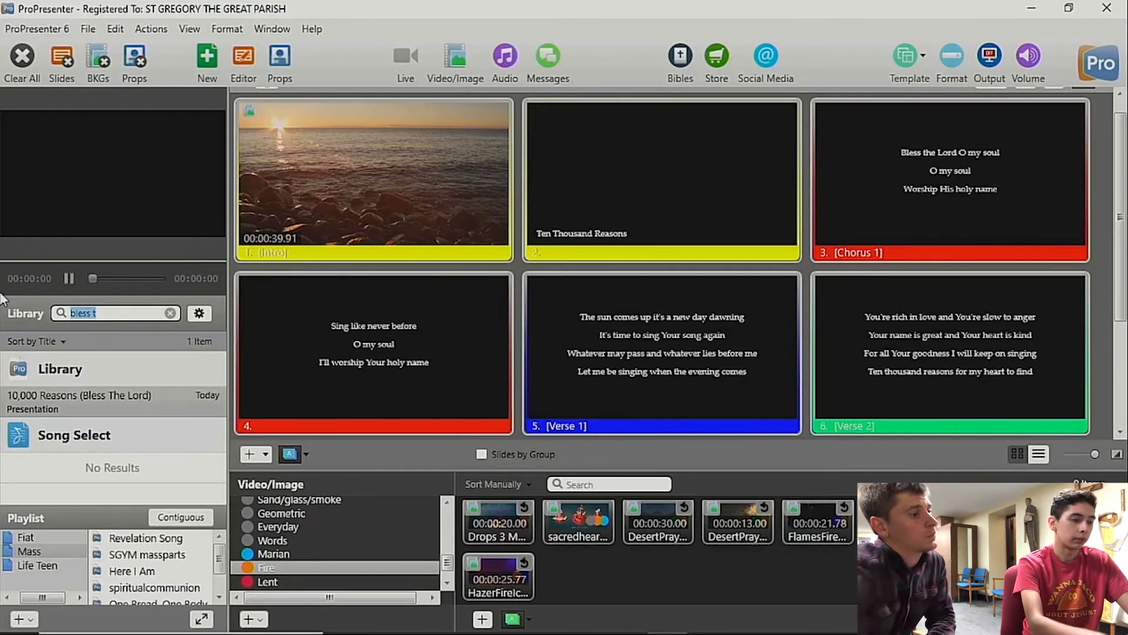
{"action": "type", "text": "Into"}
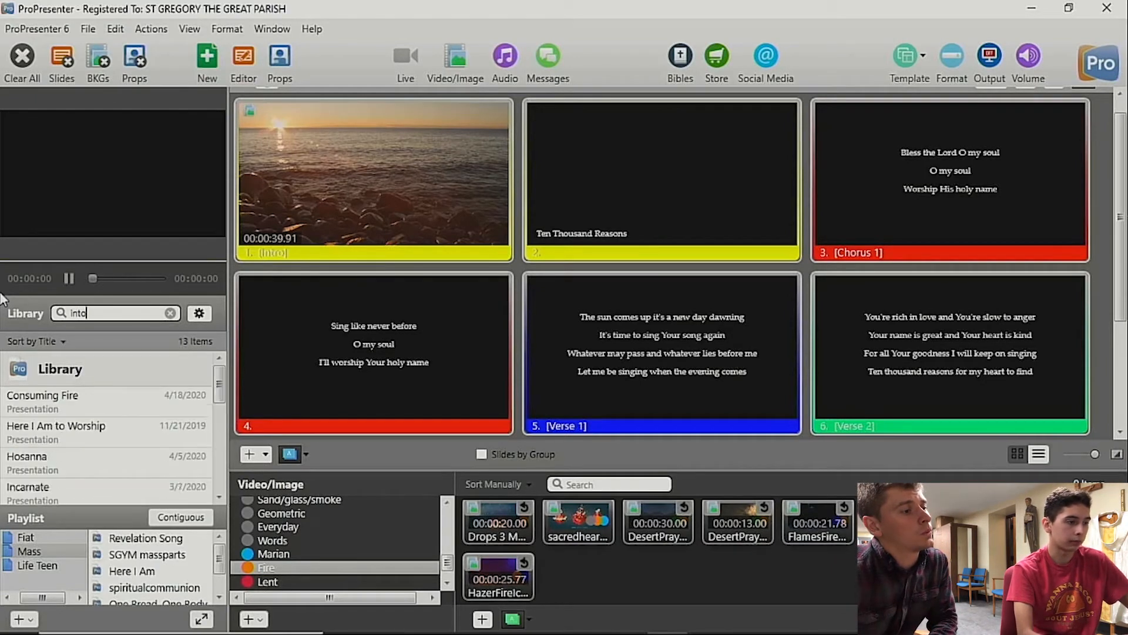
{"action": "key", "text": "BackSpace"}
{"action": "type", "text": "ro"}
{"action": "left_click", "coordinate": [90, 405]}
{"action": "left_click", "coordinate": [386, 194]}
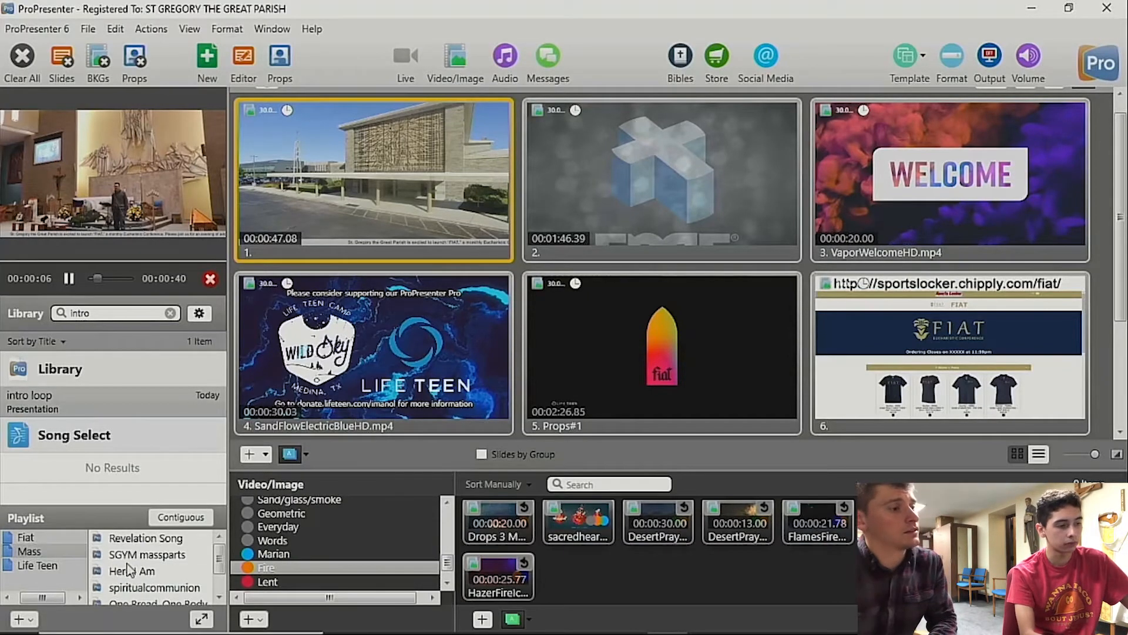
Step: Look through the Fiat, Mass and Life Teen playlists and add a new playlist
{"action": "left_click", "coordinate": [27, 539]}
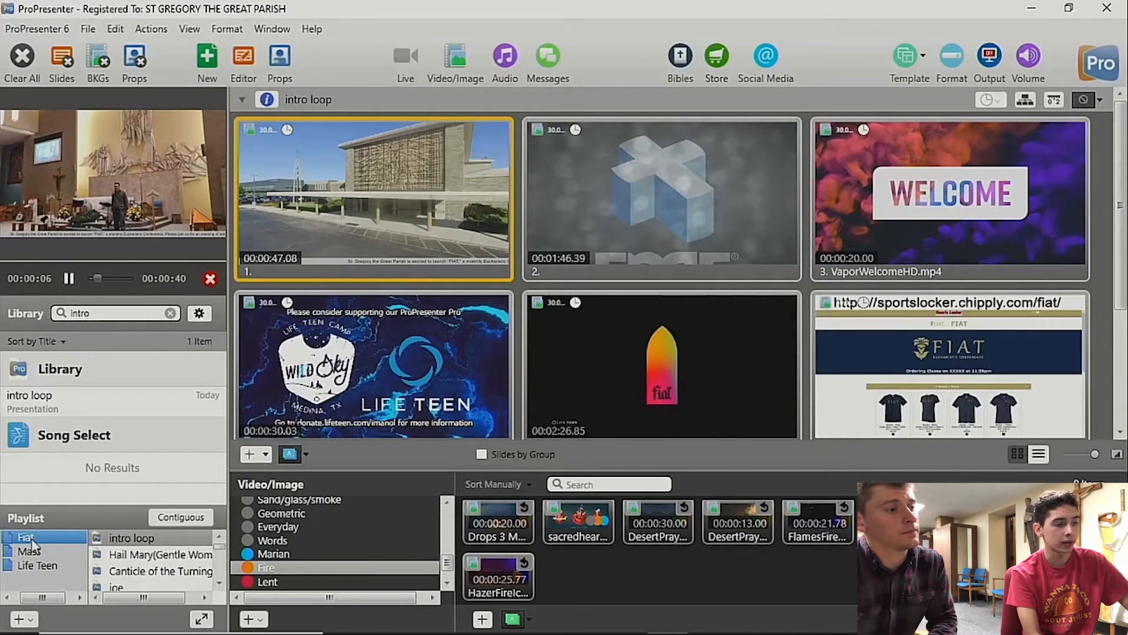
{"action": "left_click", "coordinate": [33, 550]}
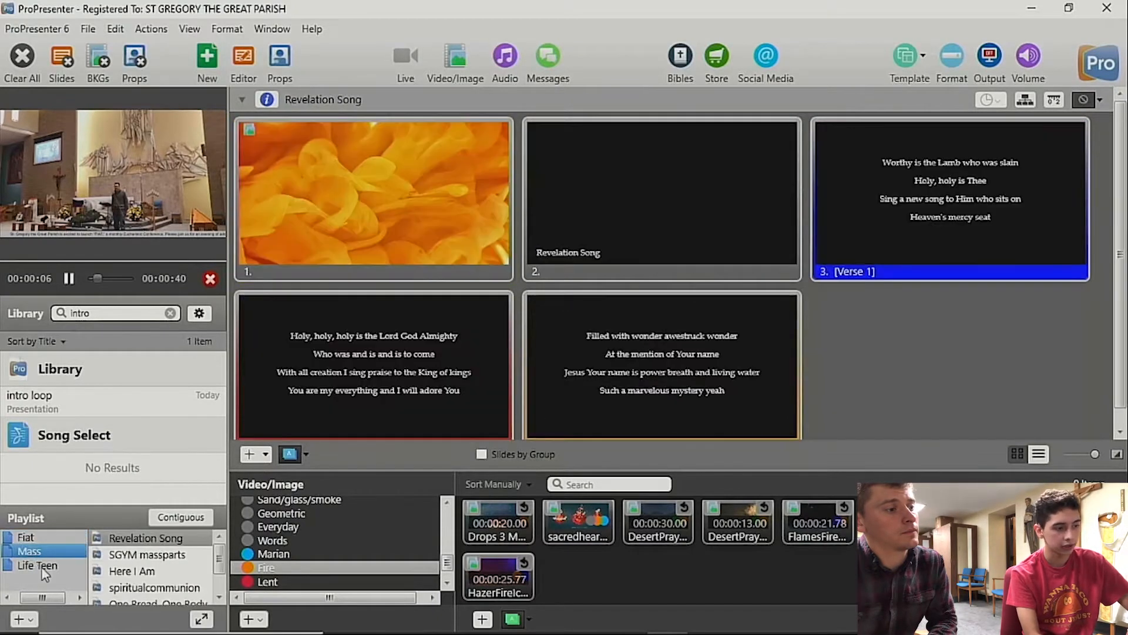
{"action": "left_click", "coordinate": [39, 565]}
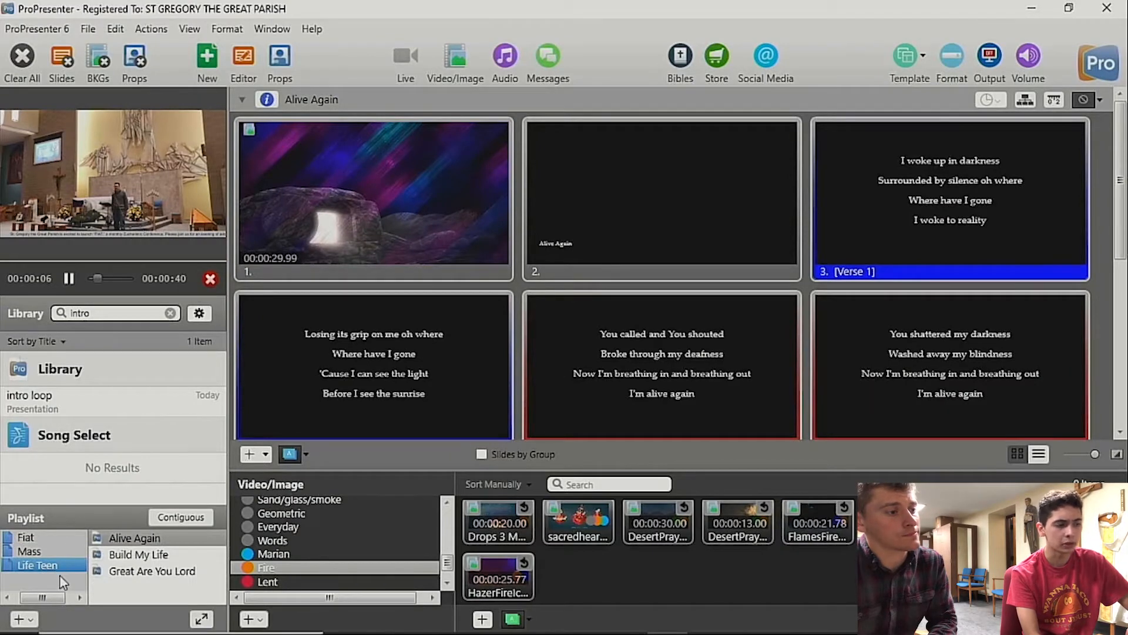
{"action": "left_click", "coordinate": [24, 620]}
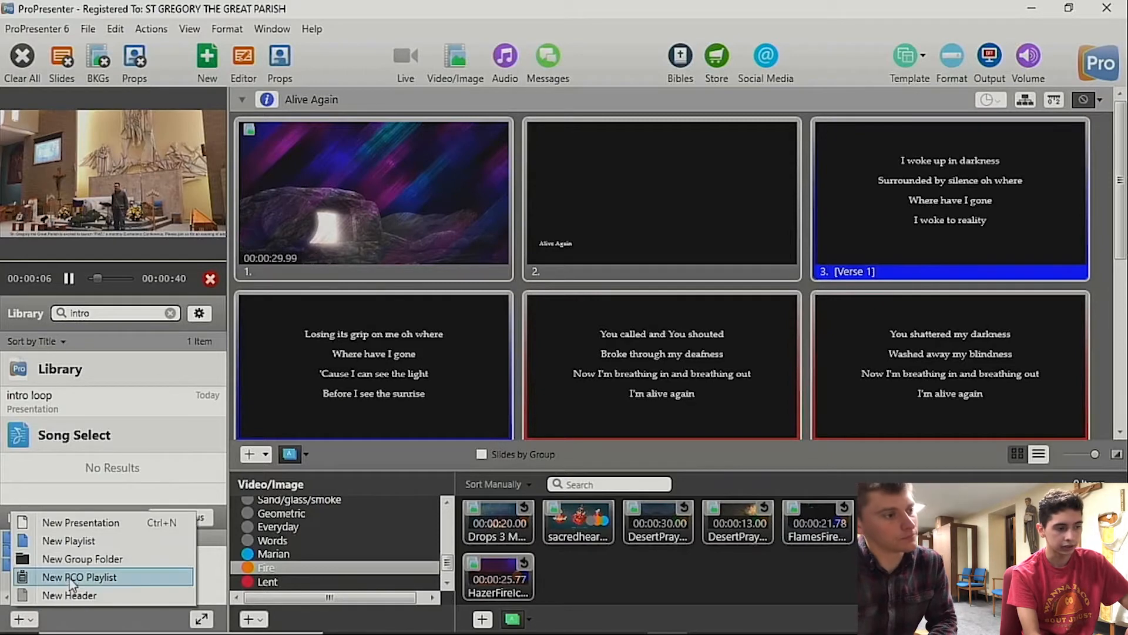
{"action": "left_click", "coordinate": [71, 540]}
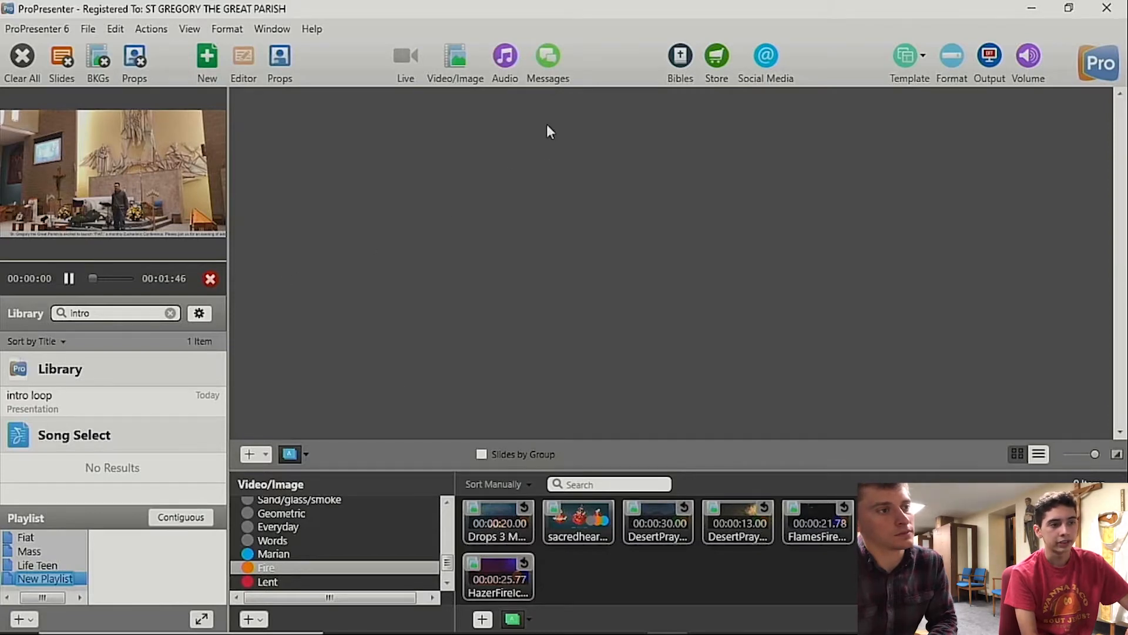
Step: Replace the message text with "Welcome back!" and show it on the output, with a display time of 5 seconds
{"action": "left_click", "coordinate": [556, 62]}
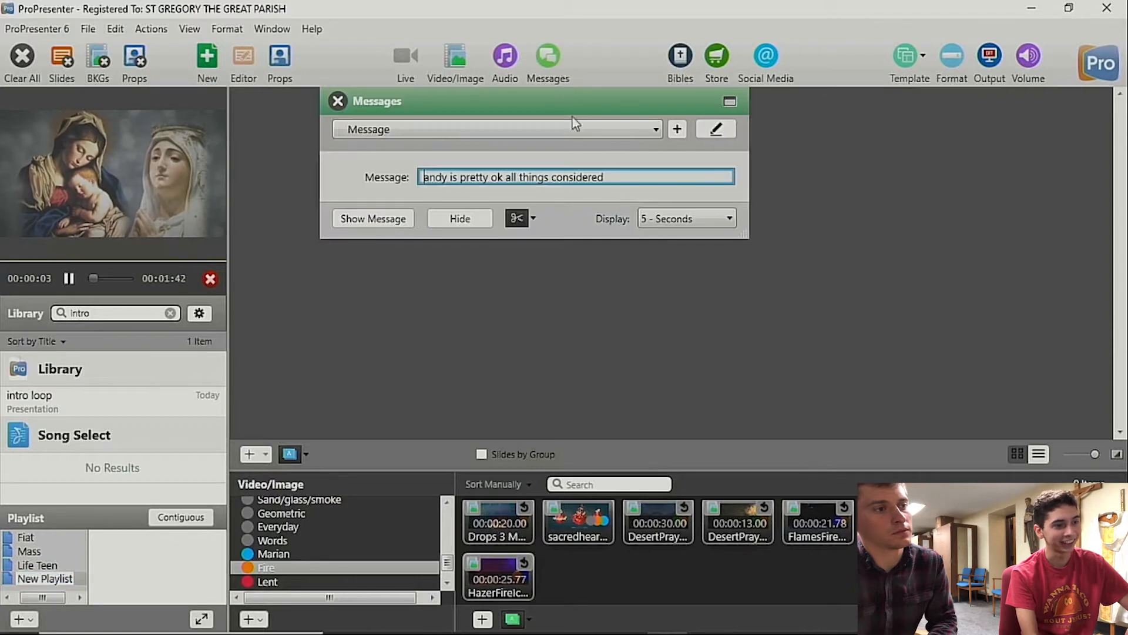
{"action": "left_click_drag", "start_coordinate": [617, 178], "coordinate": [414, 184]}
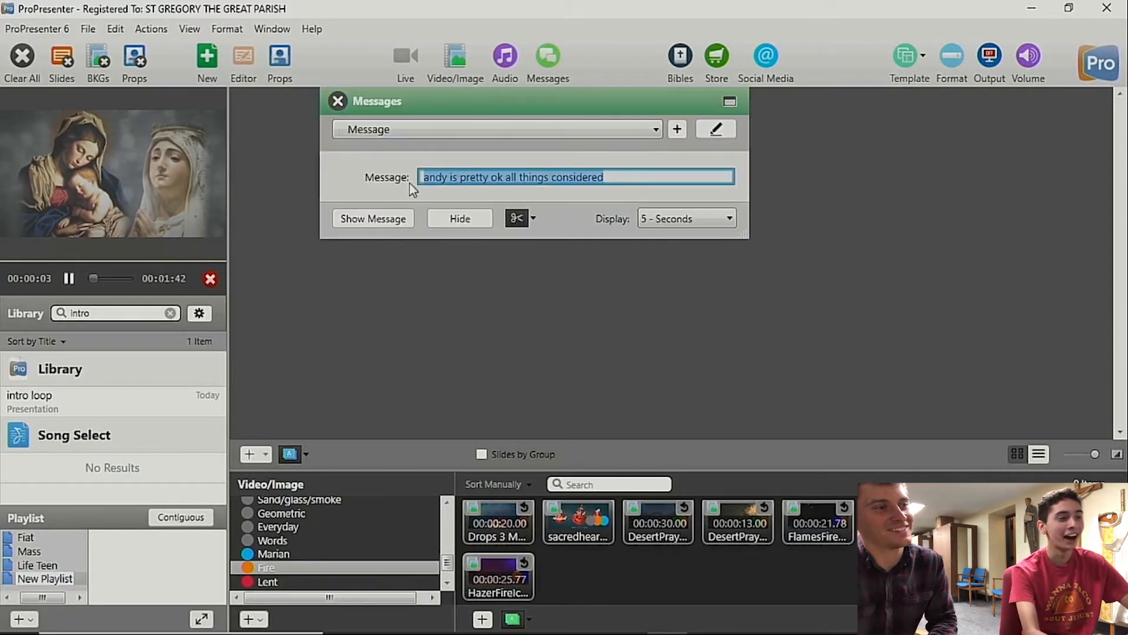
{"action": "key", "text": "BackSpace"}
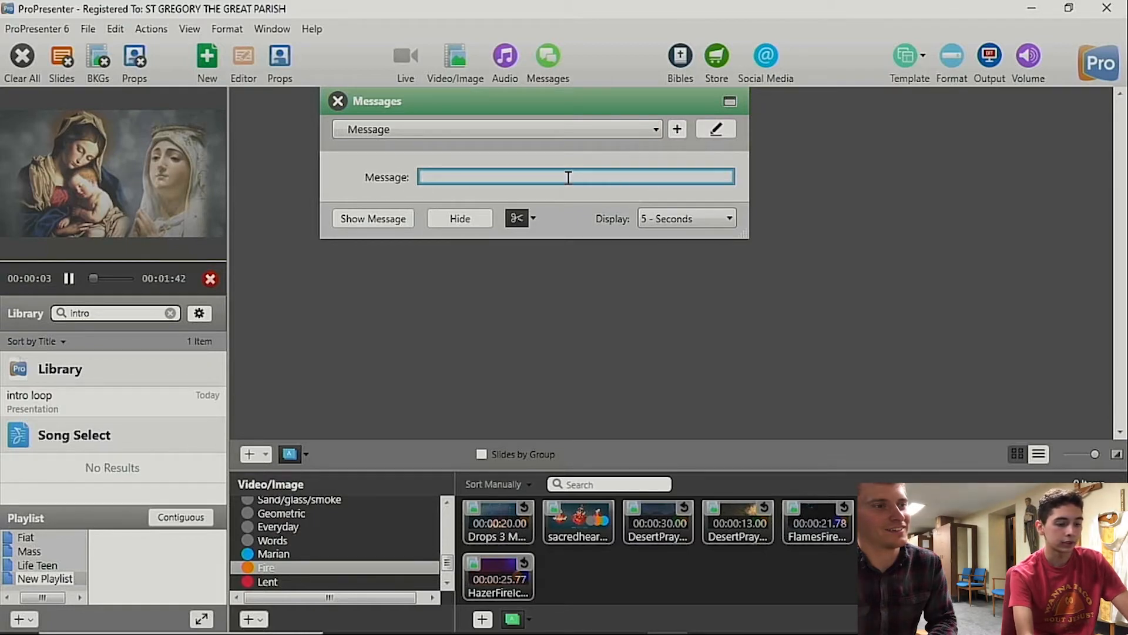
{"action": "type", "text": "Welcome back!"}
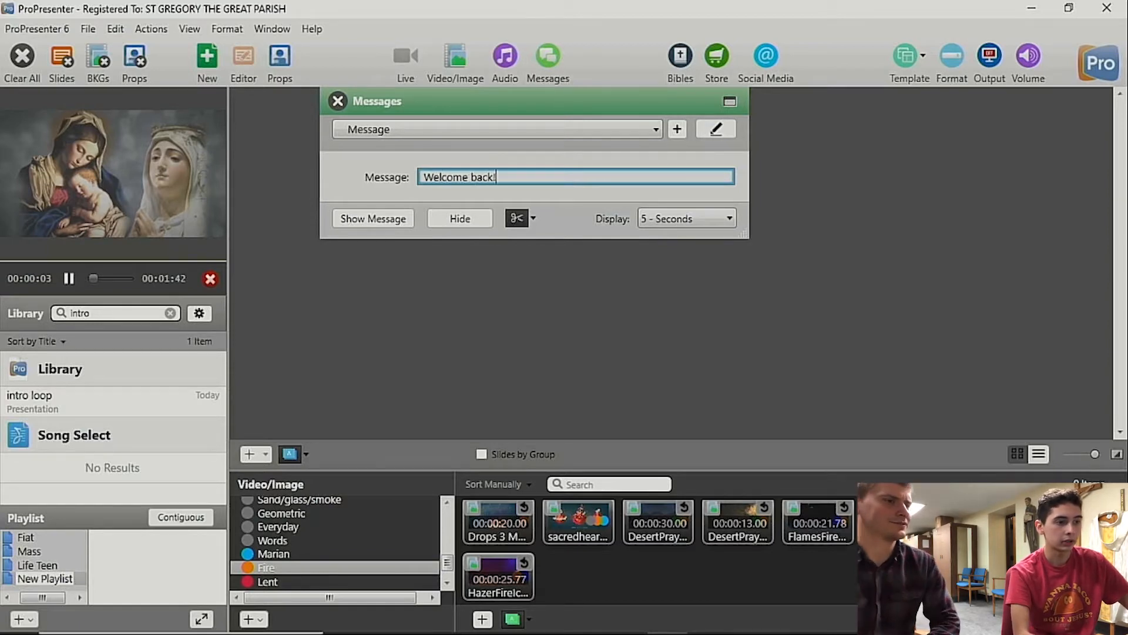
{"action": "left_click", "coordinate": [372, 222]}
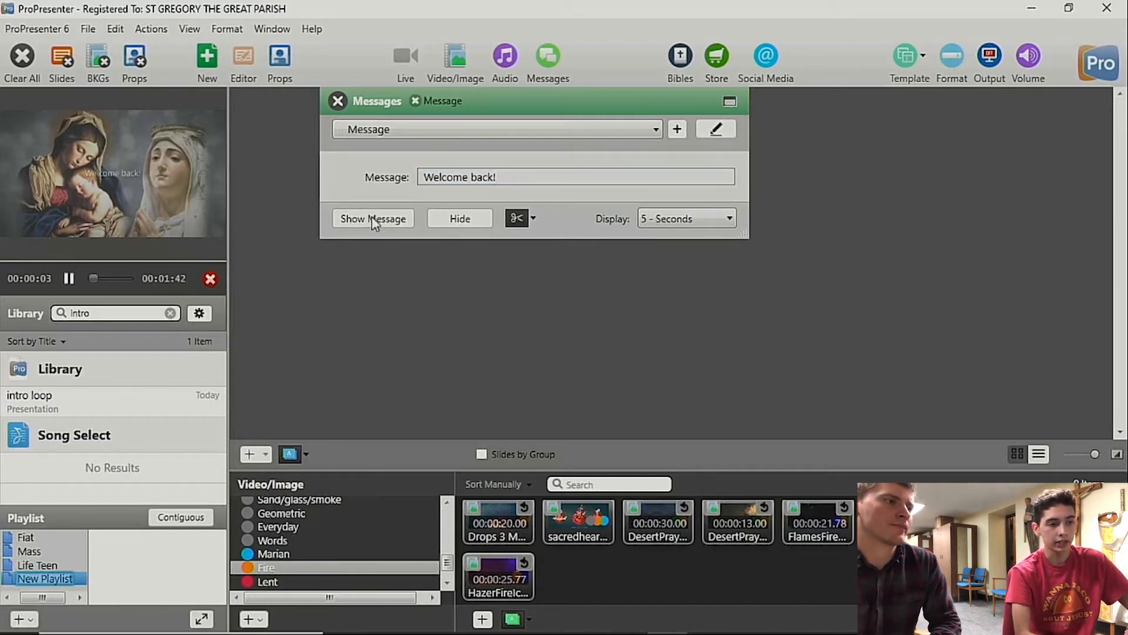
{"action": "left_click", "coordinate": [720, 218]}
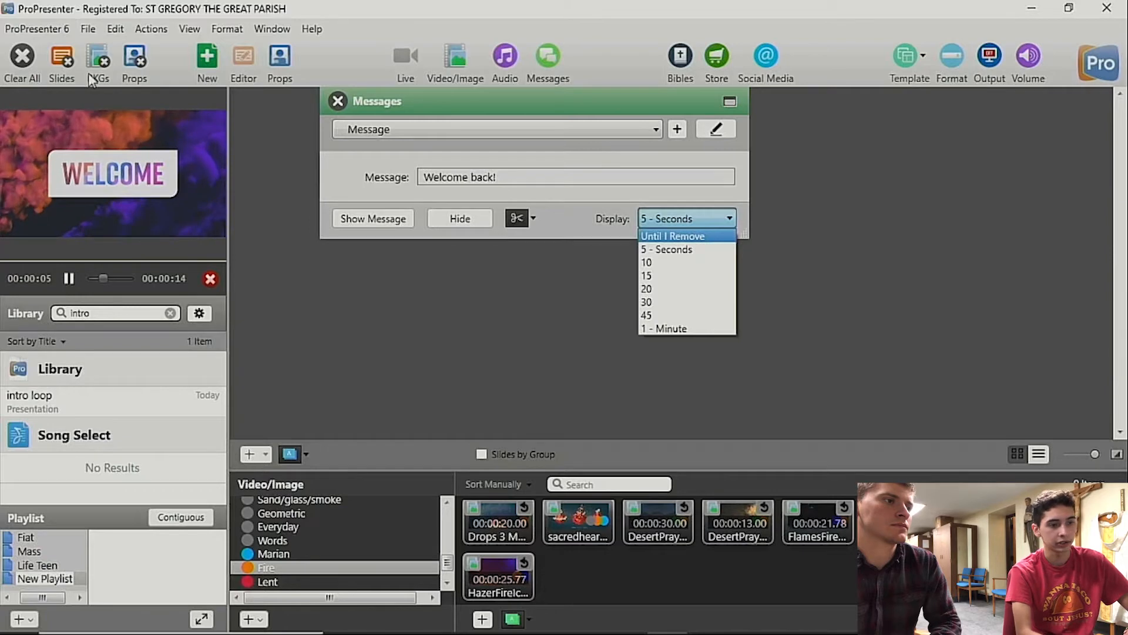
{"action": "left_click", "coordinate": [732, 252]}
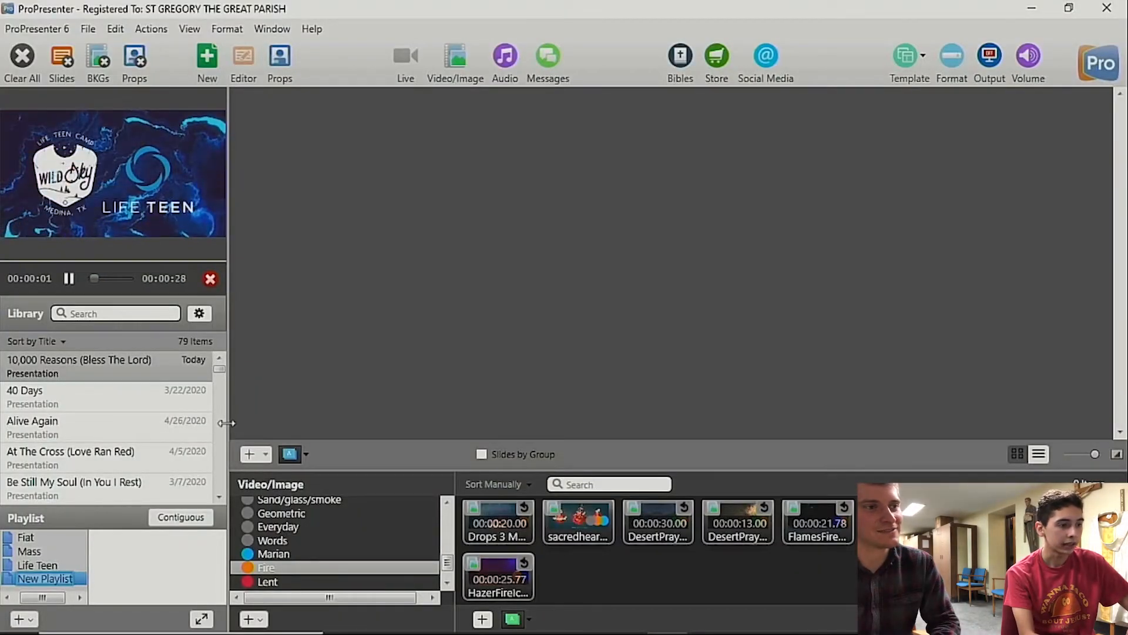
Step: Enlarge the playlist area by shrinking the library list above it, and open the Life Teen playlist
{"action": "left_click_drag", "start_coordinate": [226, 422], "coordinate": [124, 391]}
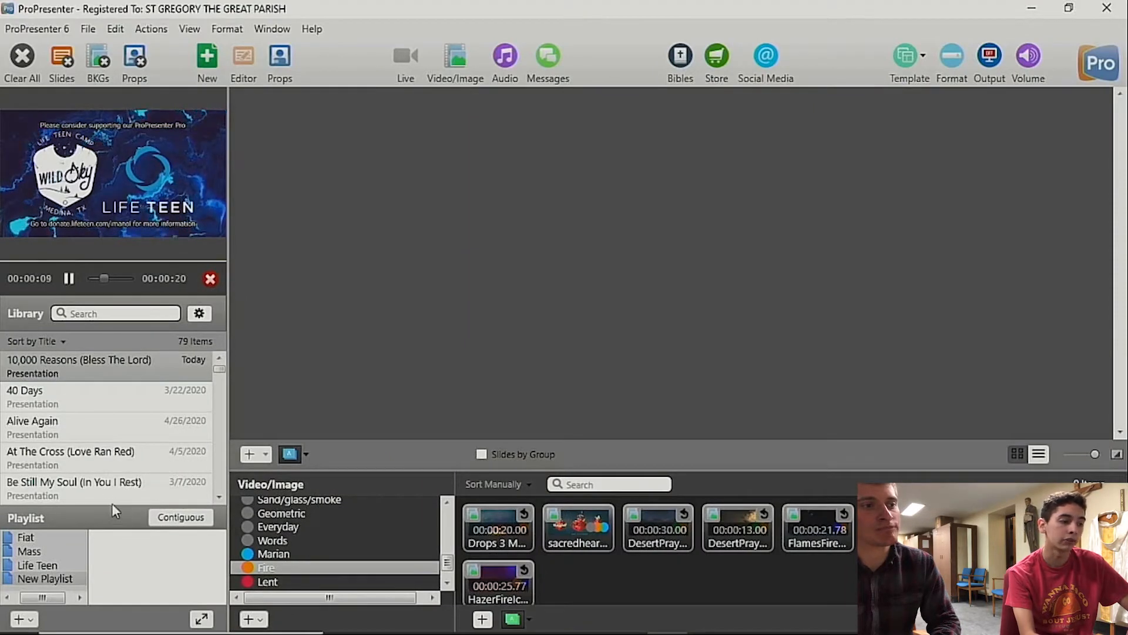
{"action": "left_click_drag", "start_coordinate": [112, 506], "coordinate": [91, 380]}
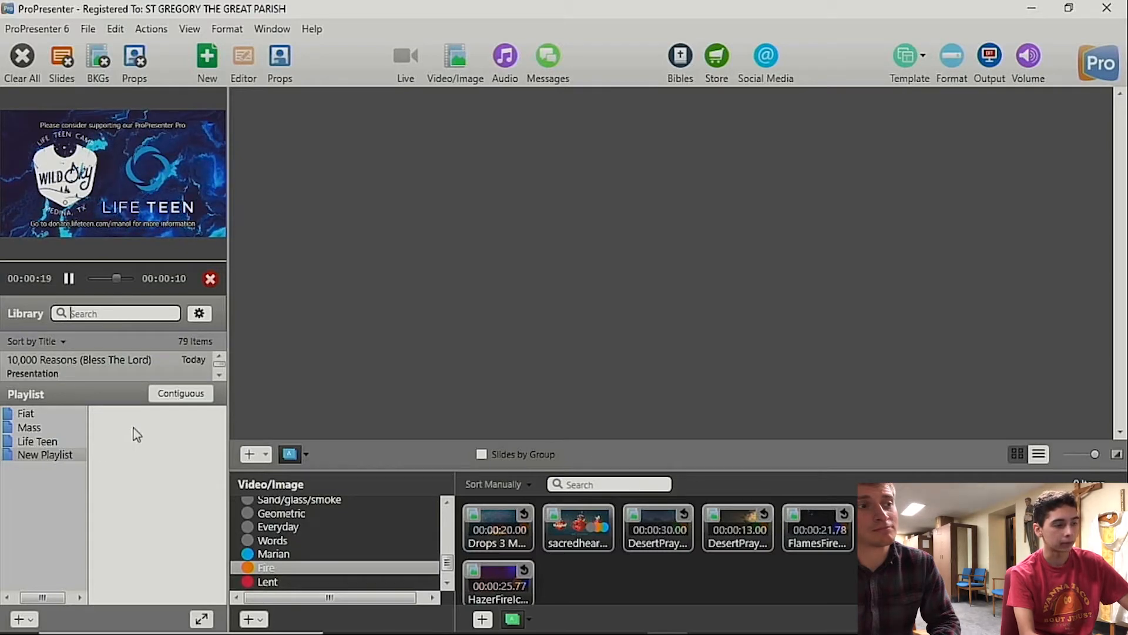
{"action": "left_click", "coordinate": [30, 441]}
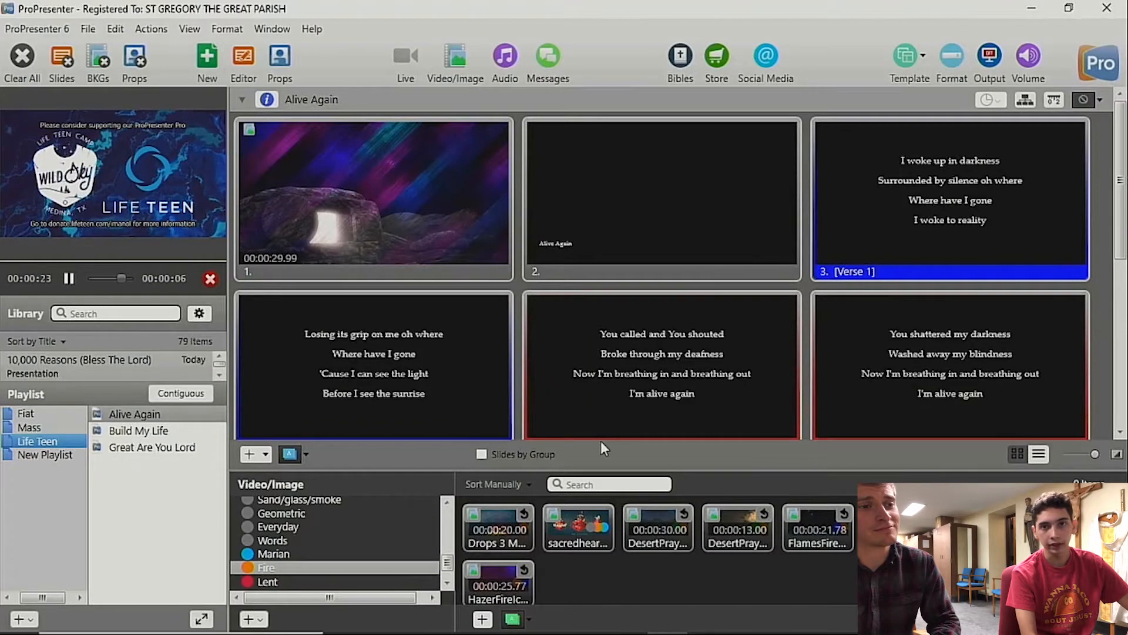
Step: Collapse and restore the Video/Image bin, and open its sgym propresenter folder
{"action": "left_click_drag", "start_coordinate": [722, 470], "coordinate": [723, 614]}
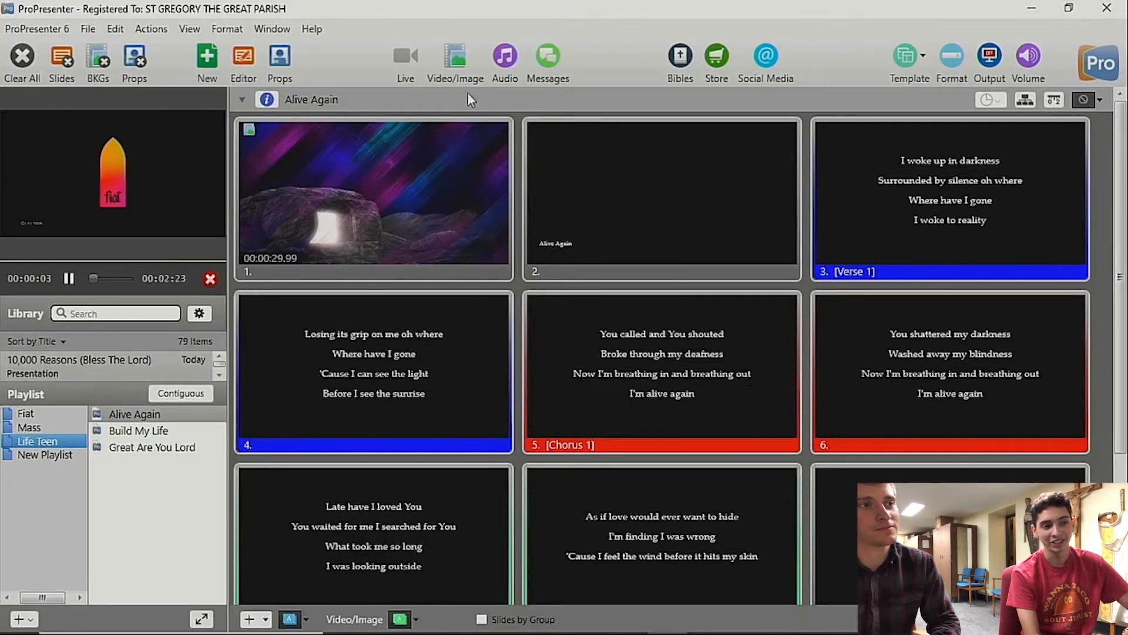
{"action": "left_click", "coordinate": [454, 62]}
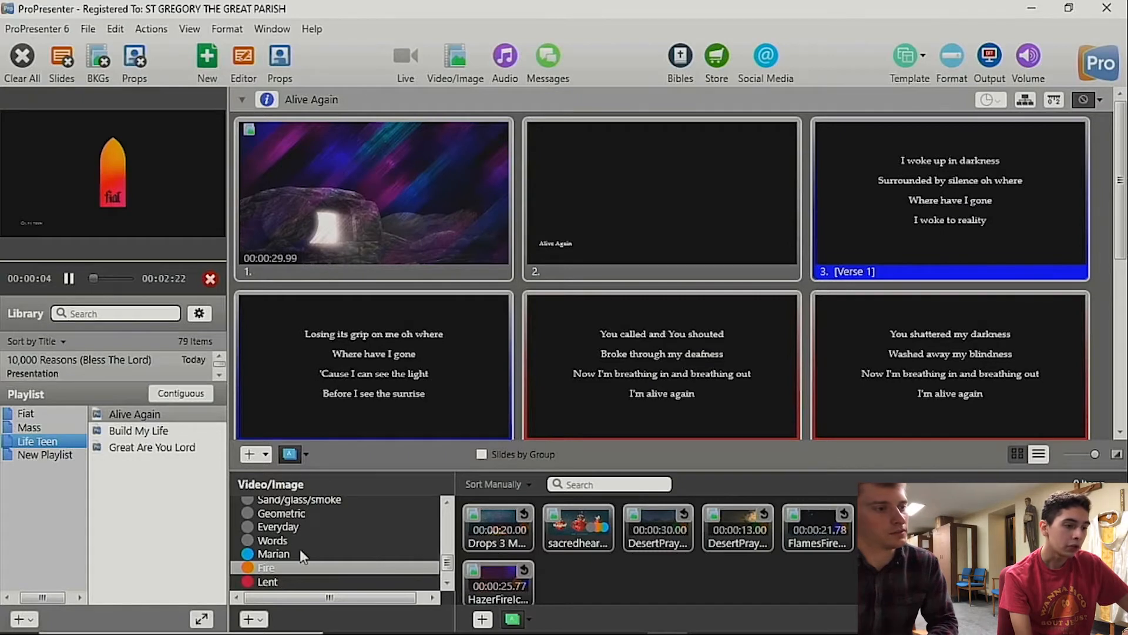
{"action": "scroll", "coordinate": [300, 549], "scroll_direction": "up", "scroll_amount": 5}
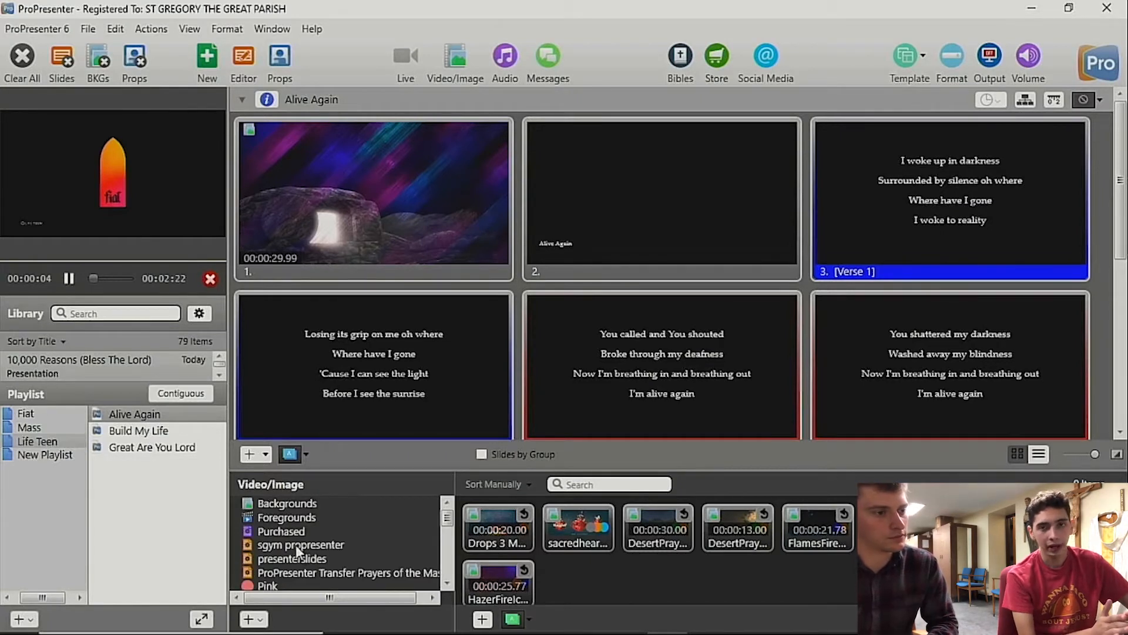
{"action": "left_click", "coordinate": [299, 547]}
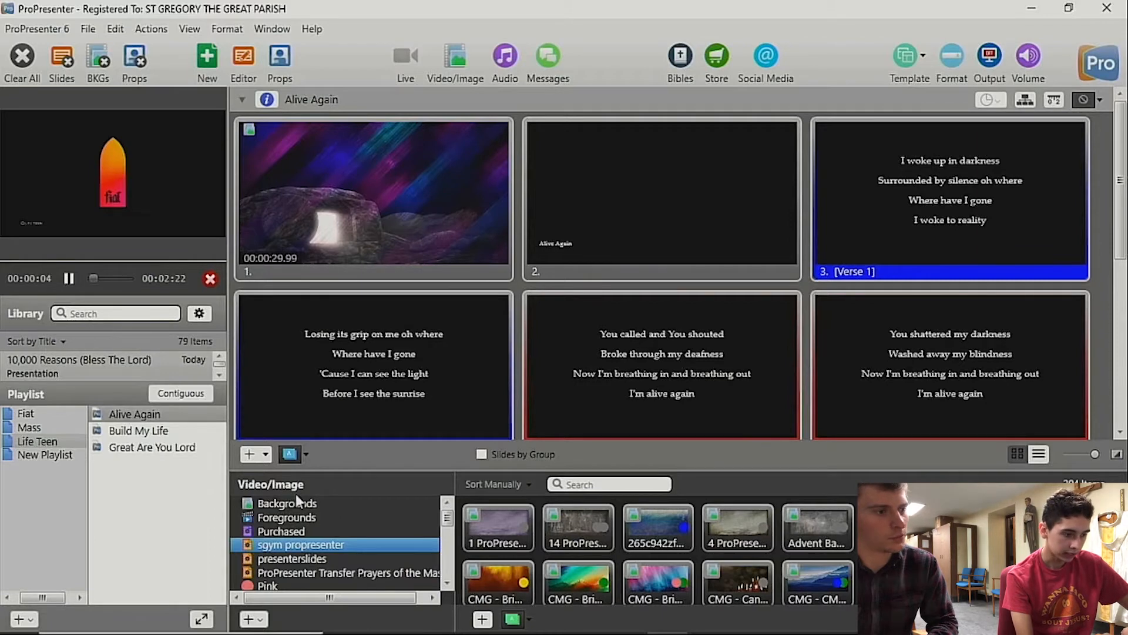
Step: Examine the media bin's New Hot Folder option and the desktop folders that can be chosen for it, without adding one
{"action": "left_click", "coordinate": [253, 619]}
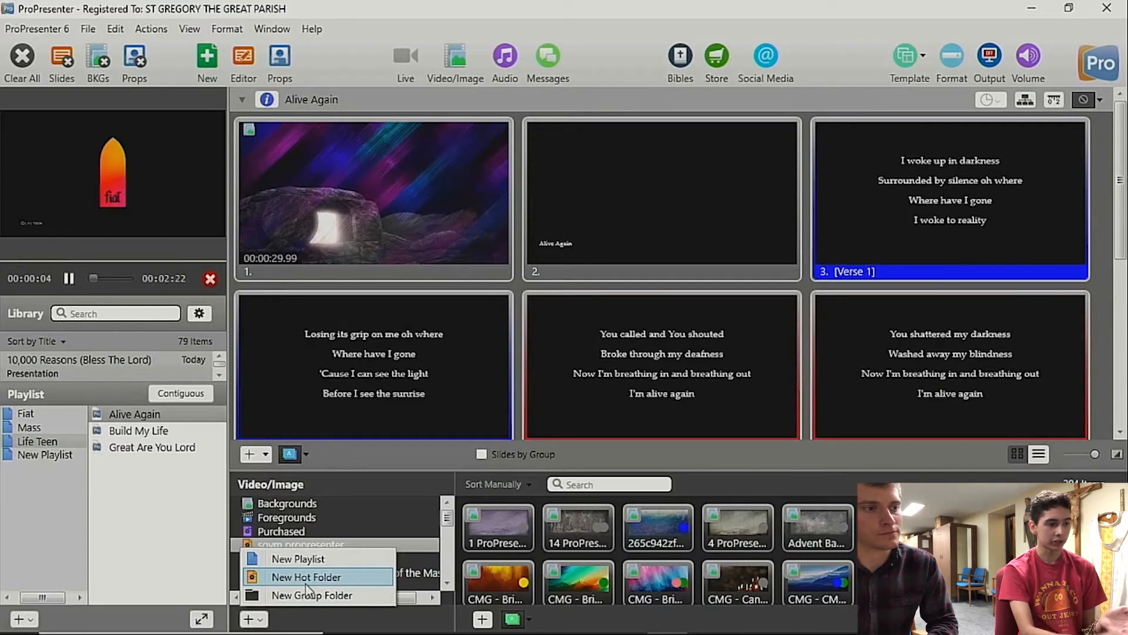
{"action": "left_click", "coordinate": [418, 485]}
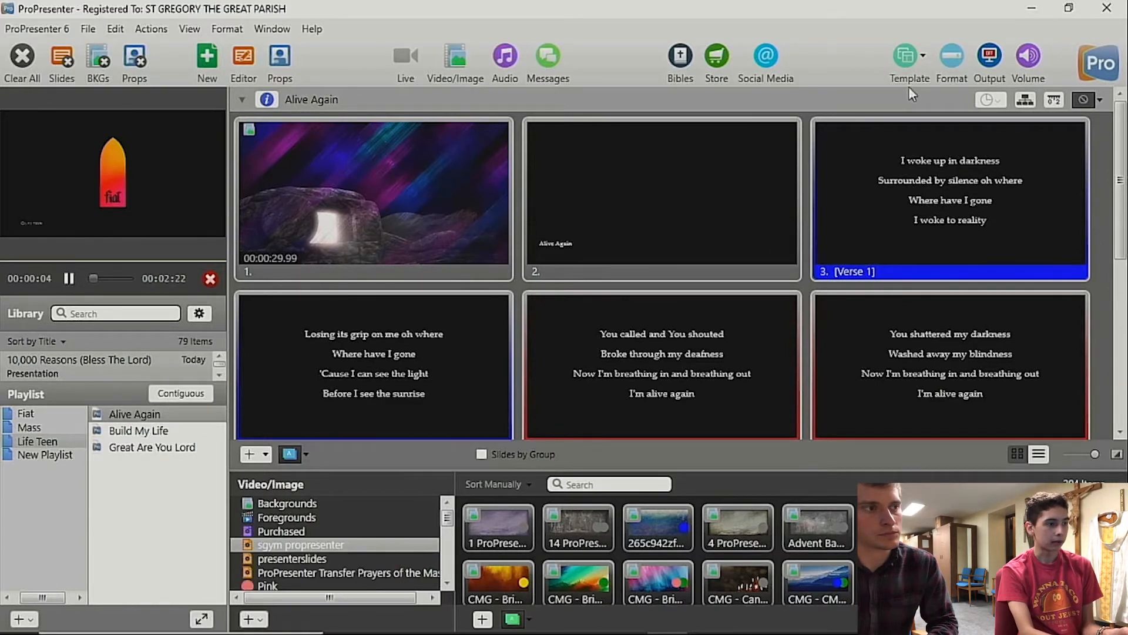
{"action": "left_click", "coordinate": [1032, 8]}
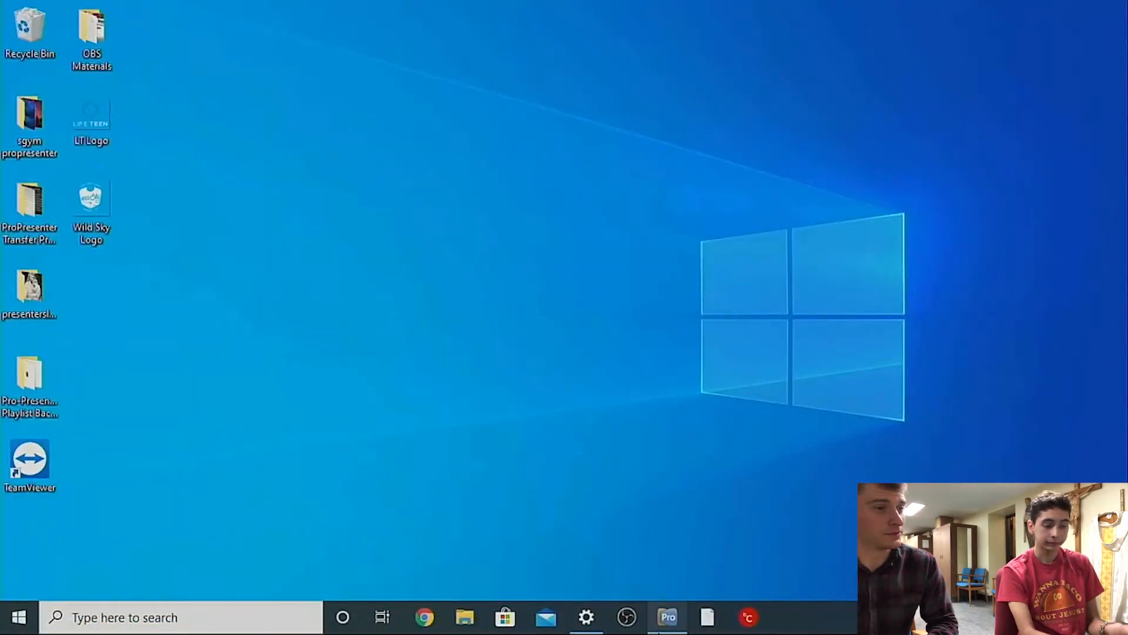
{"action": "left_click", "coordinate": [670, 620]}
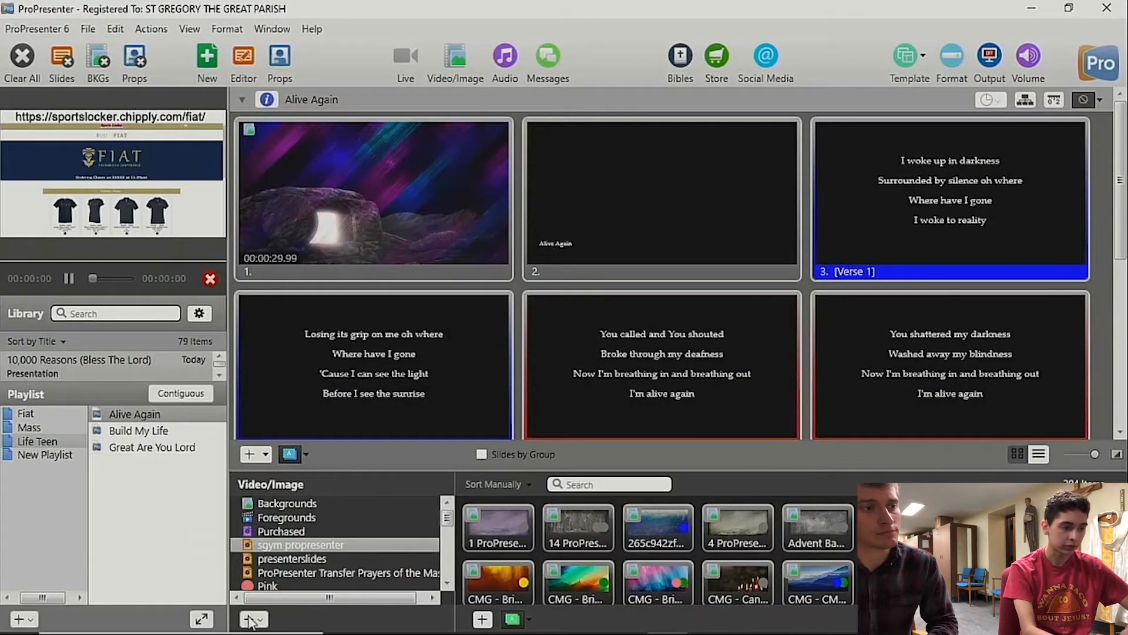
{"action": "left_click", "coordinate": [250, 620]}
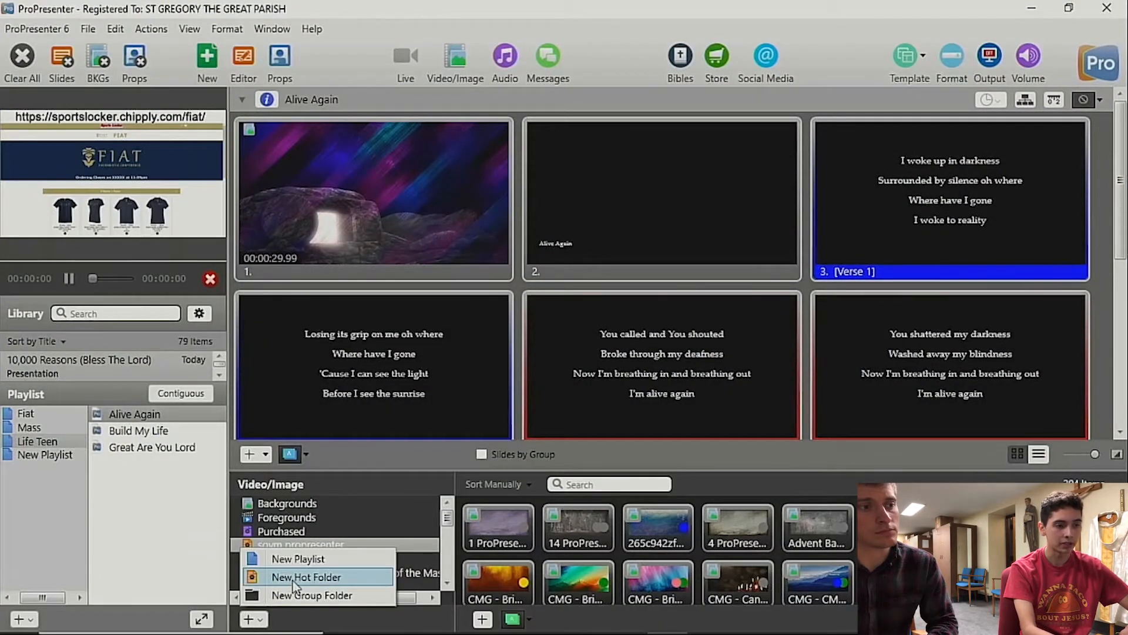
{"action": "left_click", "coordinate": [335, 579]}
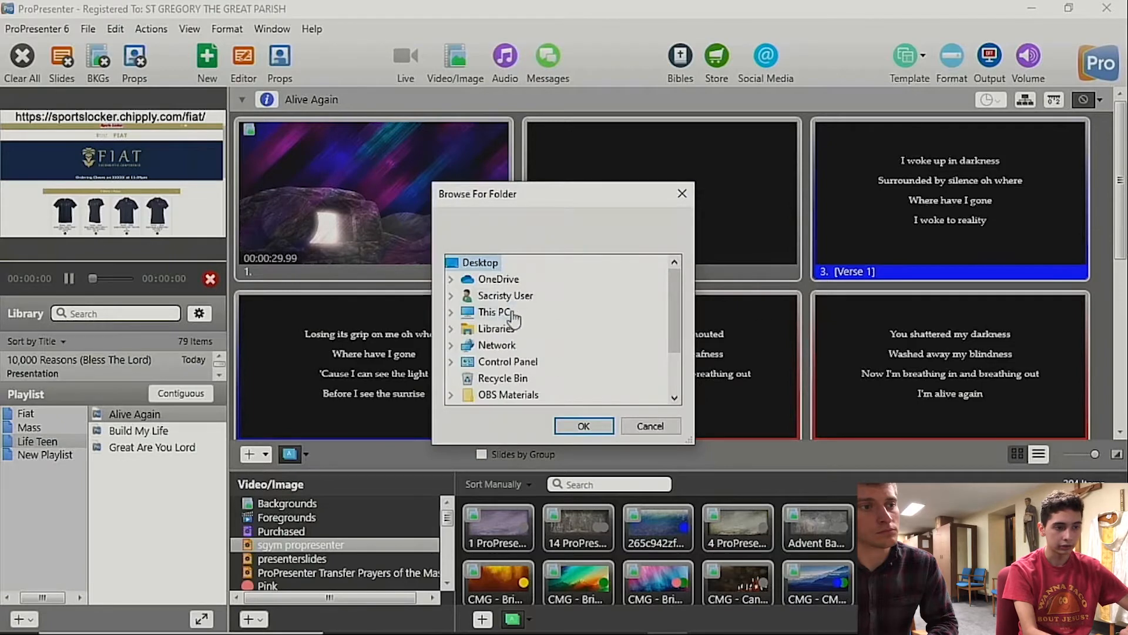
{"action": "left_click_drag", "start_coordinate": [673, 310], "coordinate": [672, 346]}
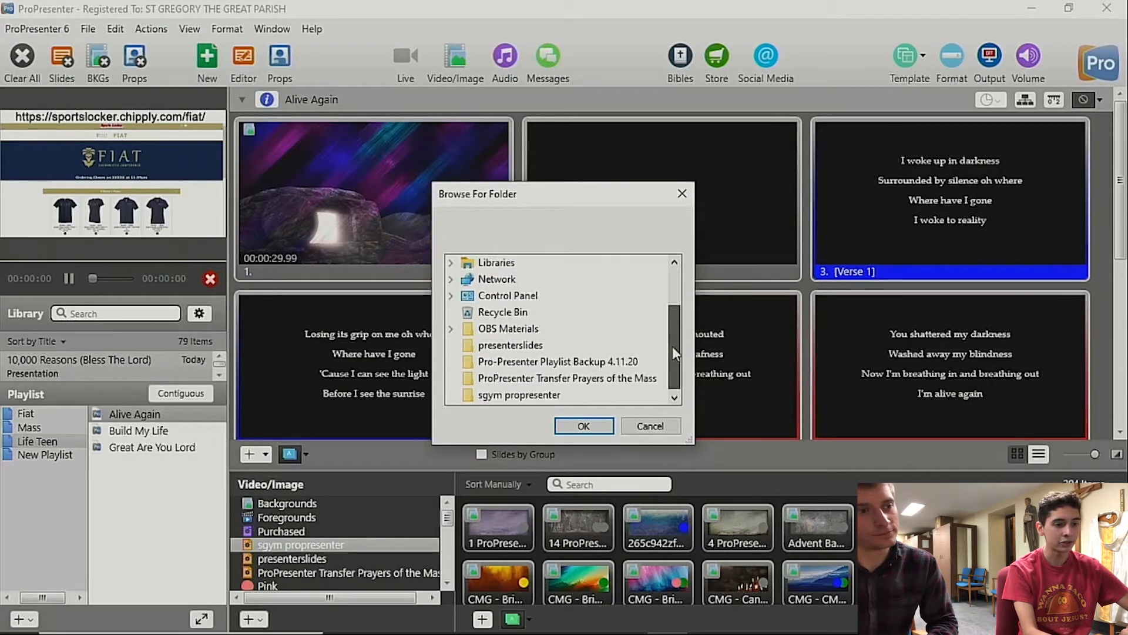
{"action": "left_click", "coordinate": [650, 426]}
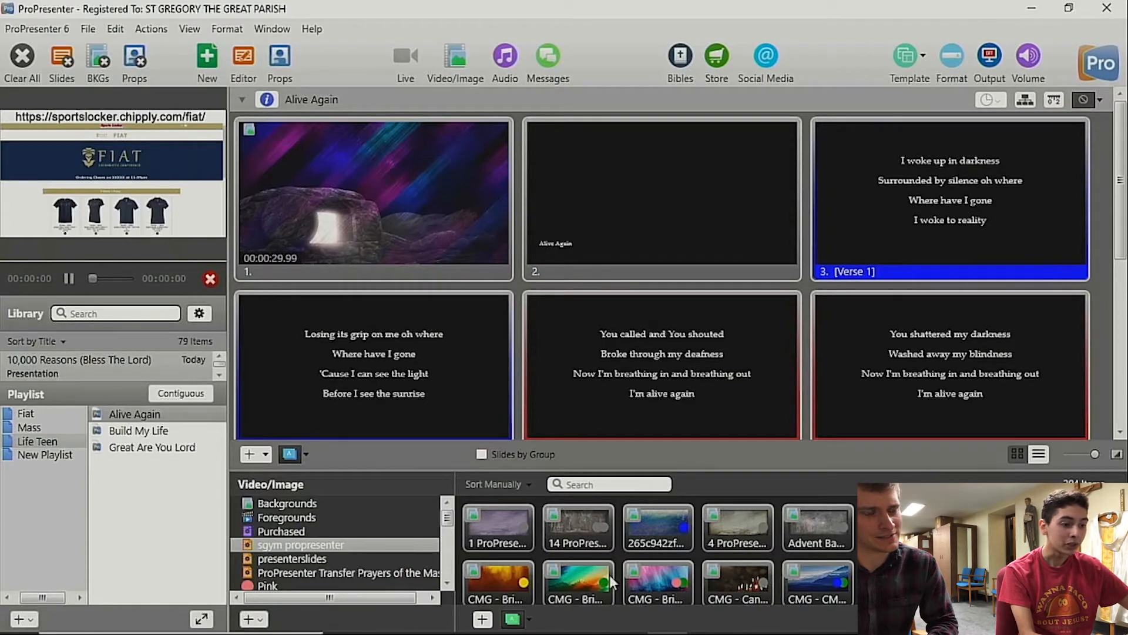
Step: Send the first background in the sgym propresenter folder to the output and give it the light blue Marian tag
{"action": "left_click_drag", "start_coordinate": [450, 524], "coordinate": [451, 531]}
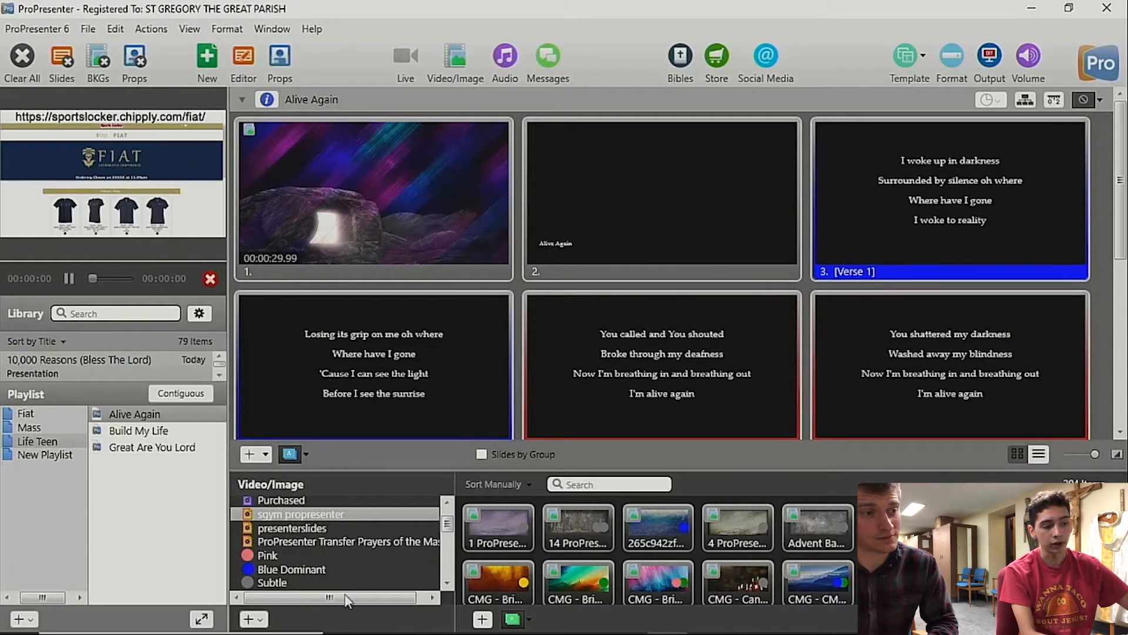
{"action": "left_click", "coordinate": [503, 522]}
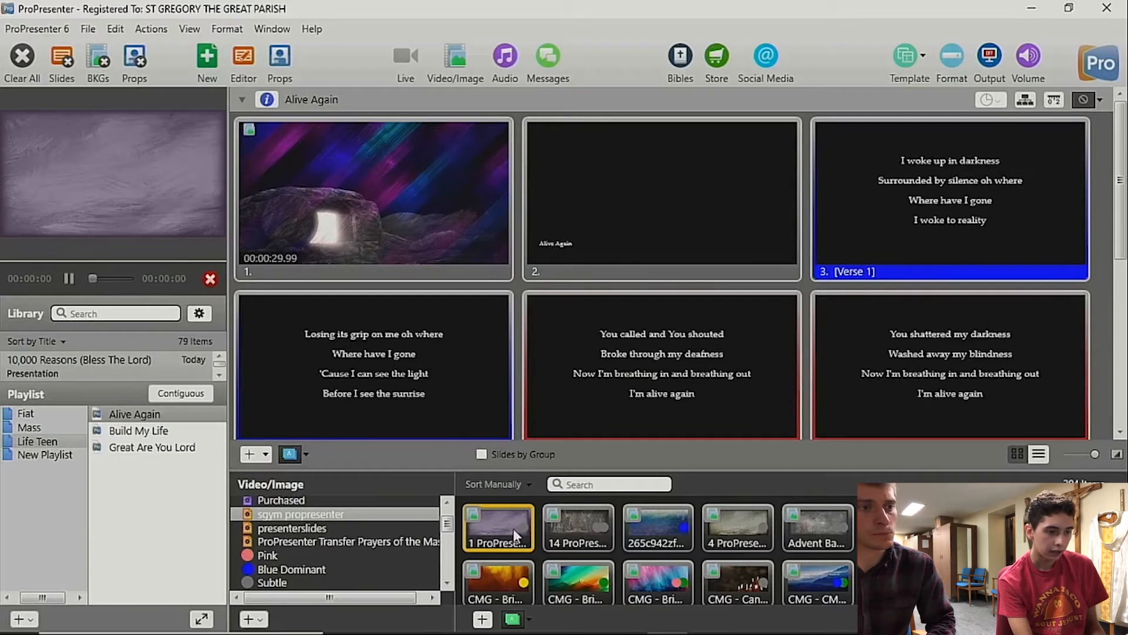
{"action": "right_click", "coordinate": [513, 528]}
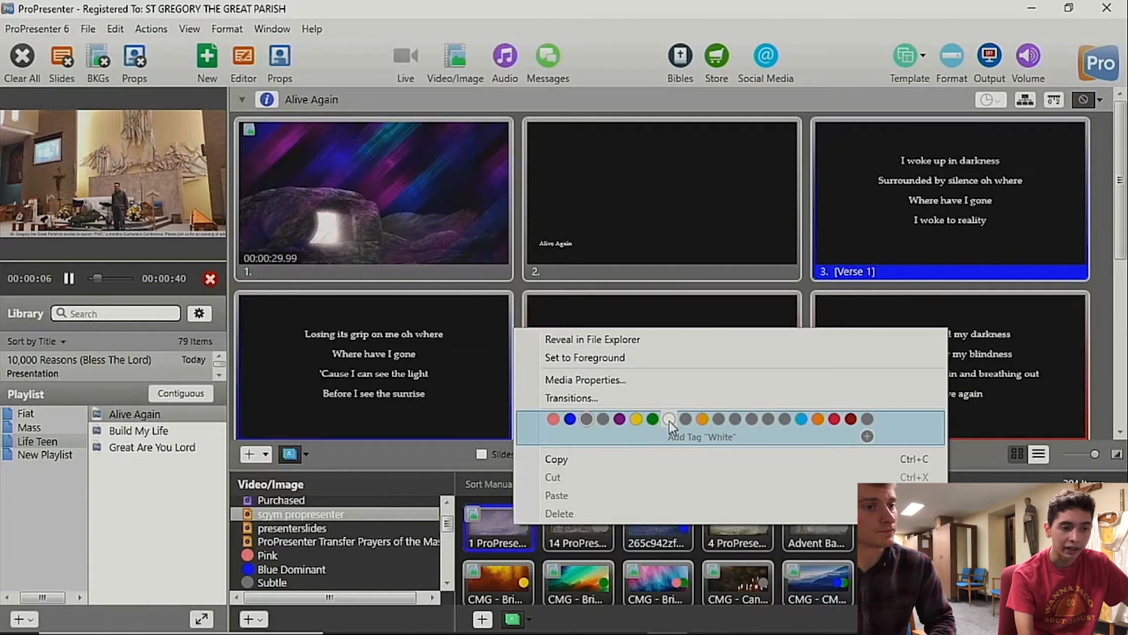
{"action": "left_click", "coordinate": [802, 419]}
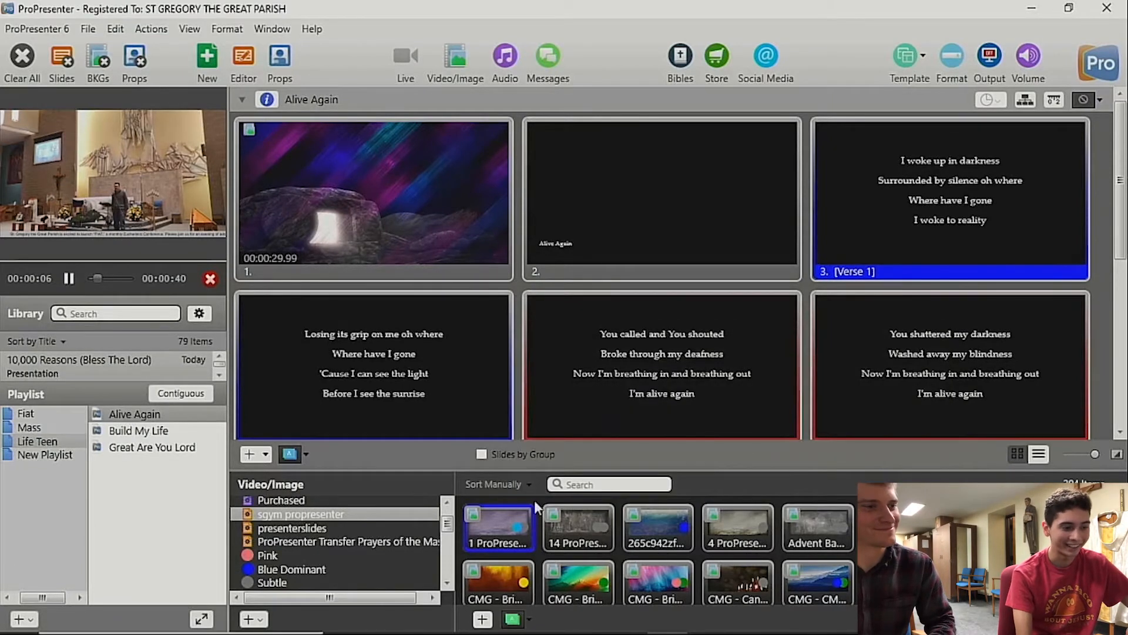
{"action": "left_click_drag", "start_coordinate": [449, 525], "coordinate": [451, 573]}
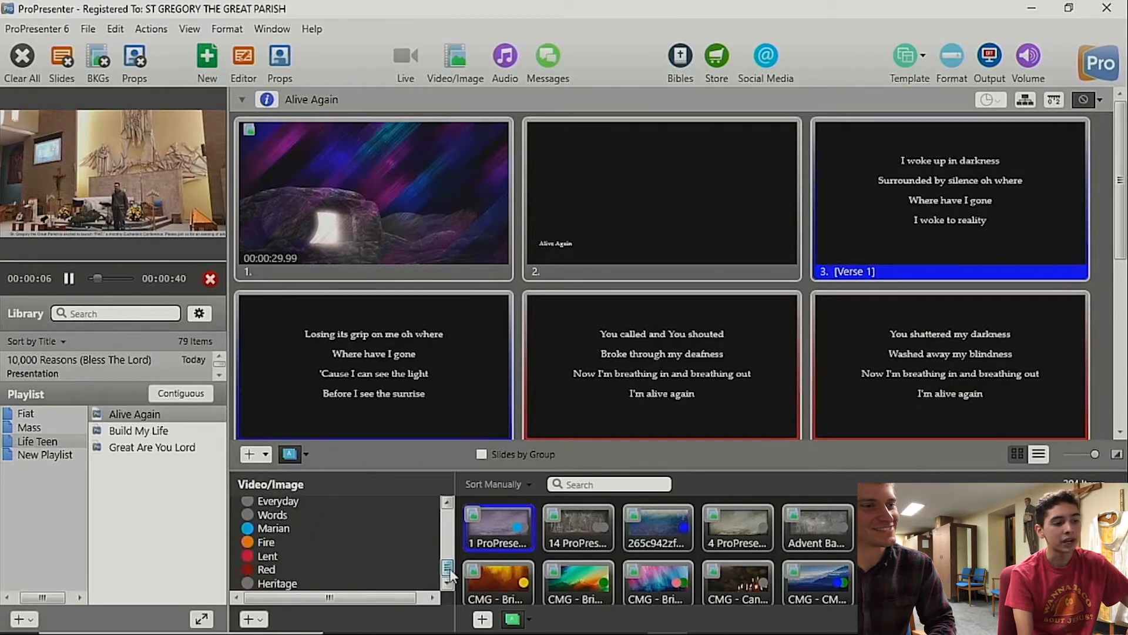
Step: Filter the Video/Image bin by the Marian tag, browse its media, and send the [EVS 09] M... video to the output
{"action": "left_click", "coordinate": [269, 528]}
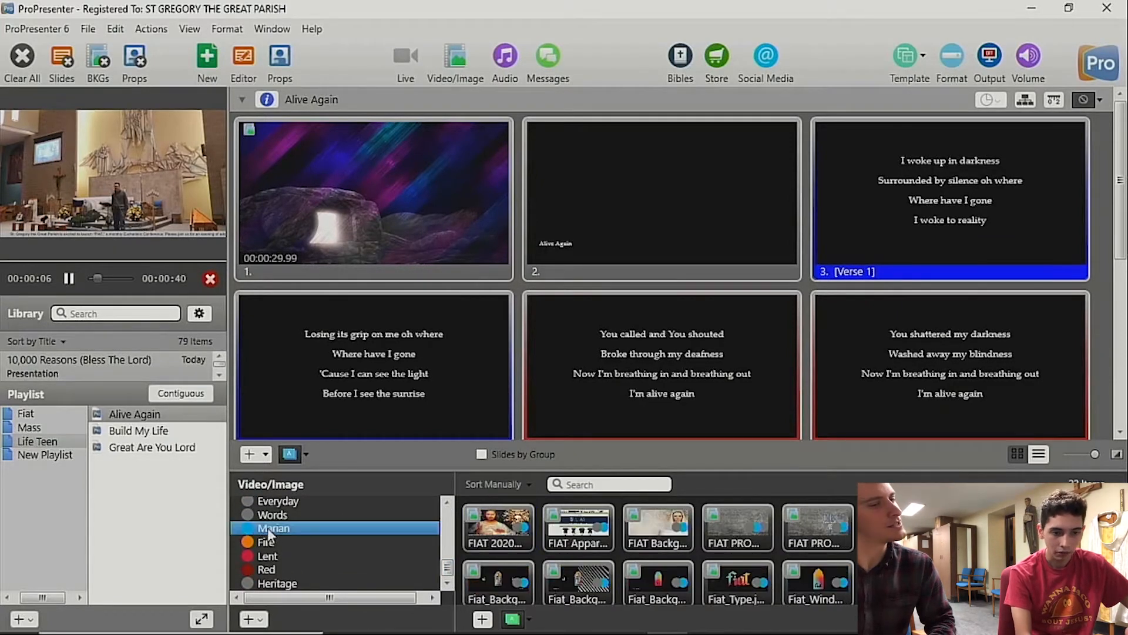
{"action": "left_click_drag", "start_coordinate": [1121, 529], "coordinate": [1121, 564]}
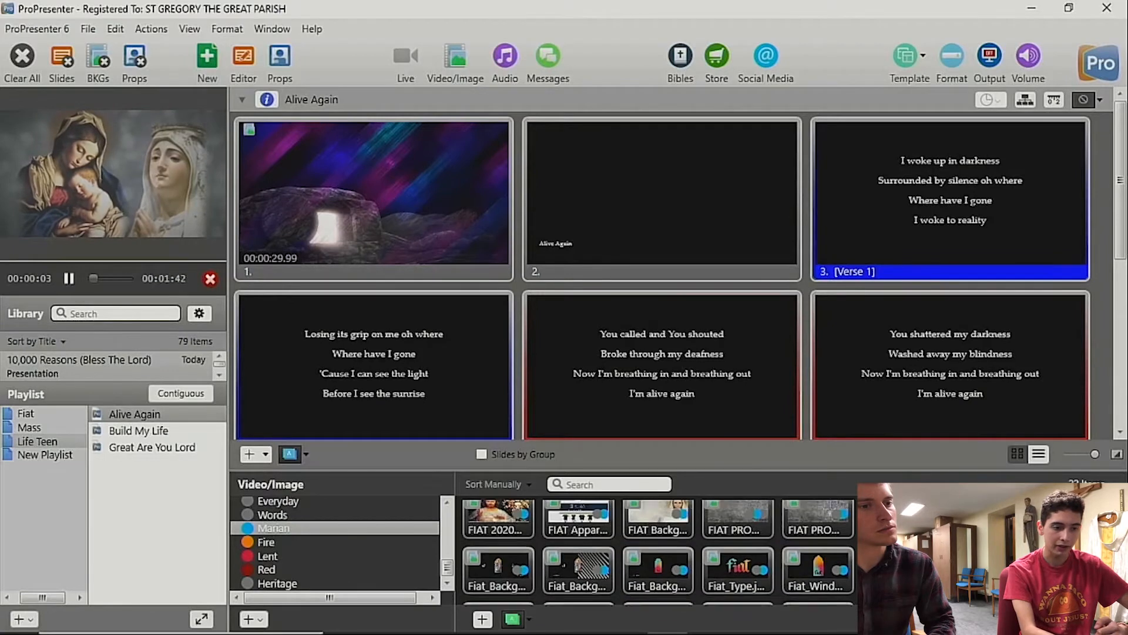
{"action": "scroll", "coordinate": [658, 552], "scroll_direction": "up", "scroll_amount": 2}
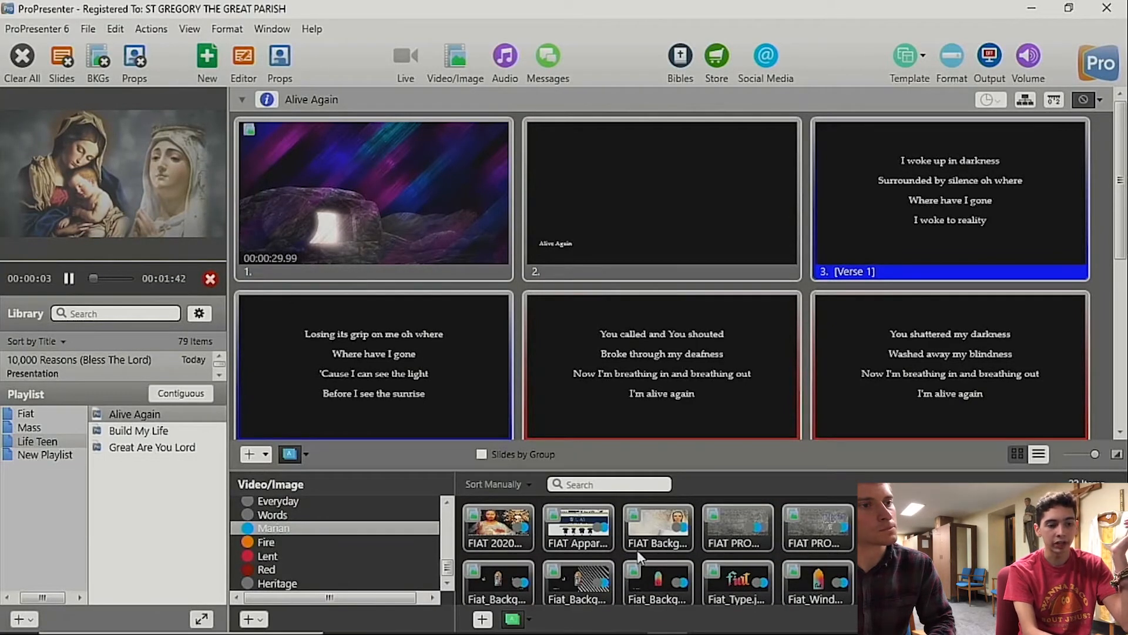
{"action": "scroll", "coordinate": [637, 549], "scroll_direction": "down", "scroll_amount": 2}
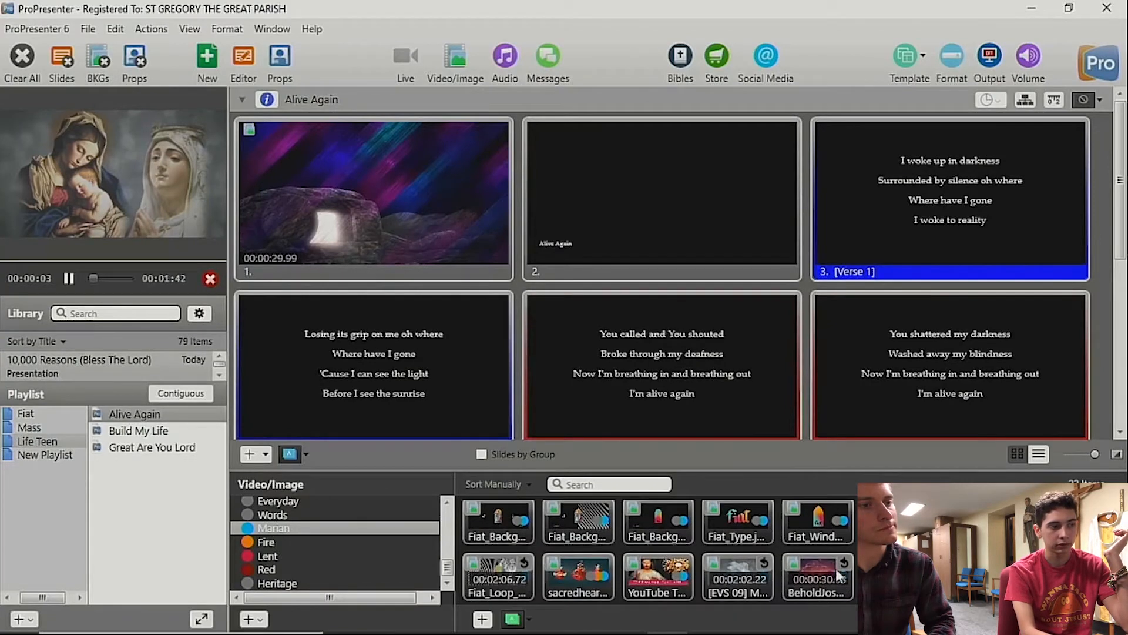
{"action": "left_click", "coordinate": [727, 558]}
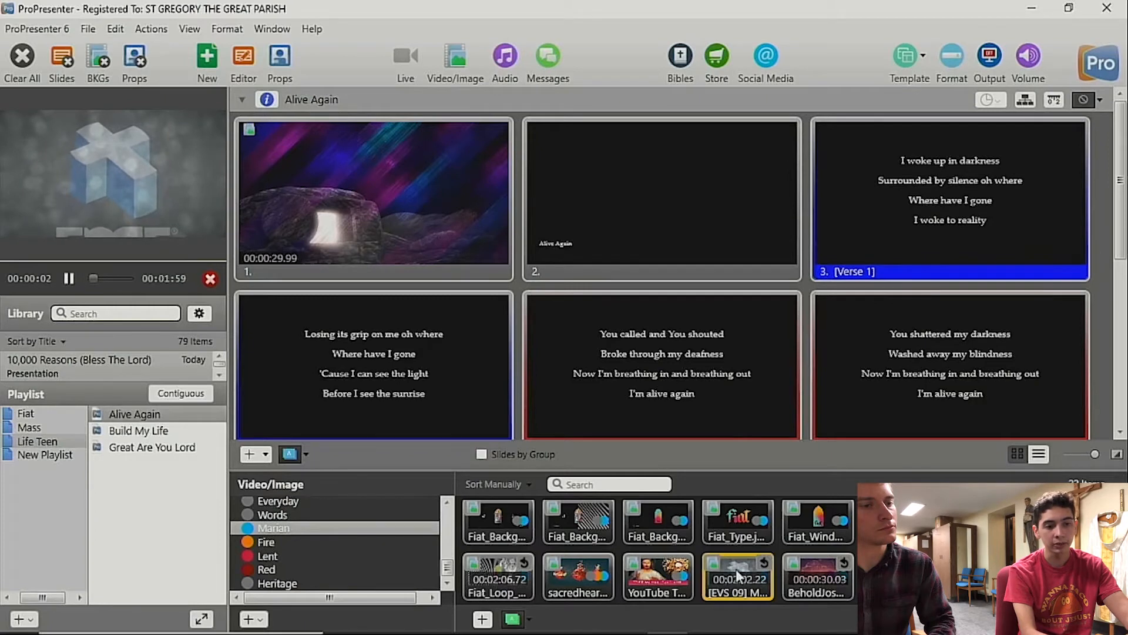
{"action": "scroll", "coordinate": [736, 569], "scroll_direction": "up", "scroll_amount": 2}
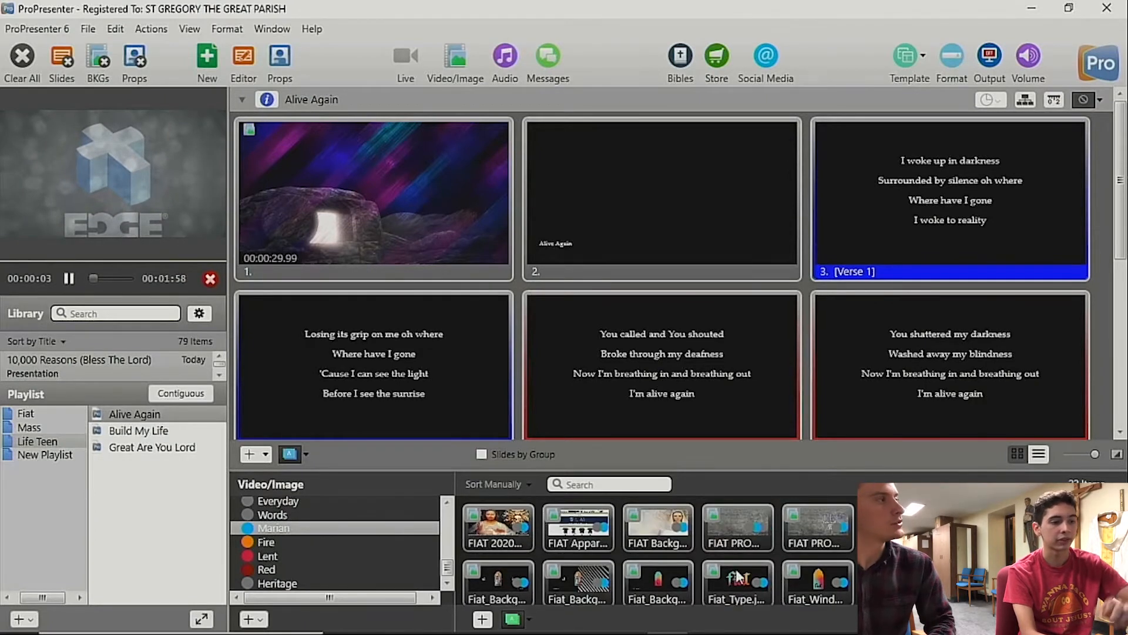
{"action": "scroll", "coordinate": [737, 575], "scroll_direction": "down", "scroll_amount": 2}
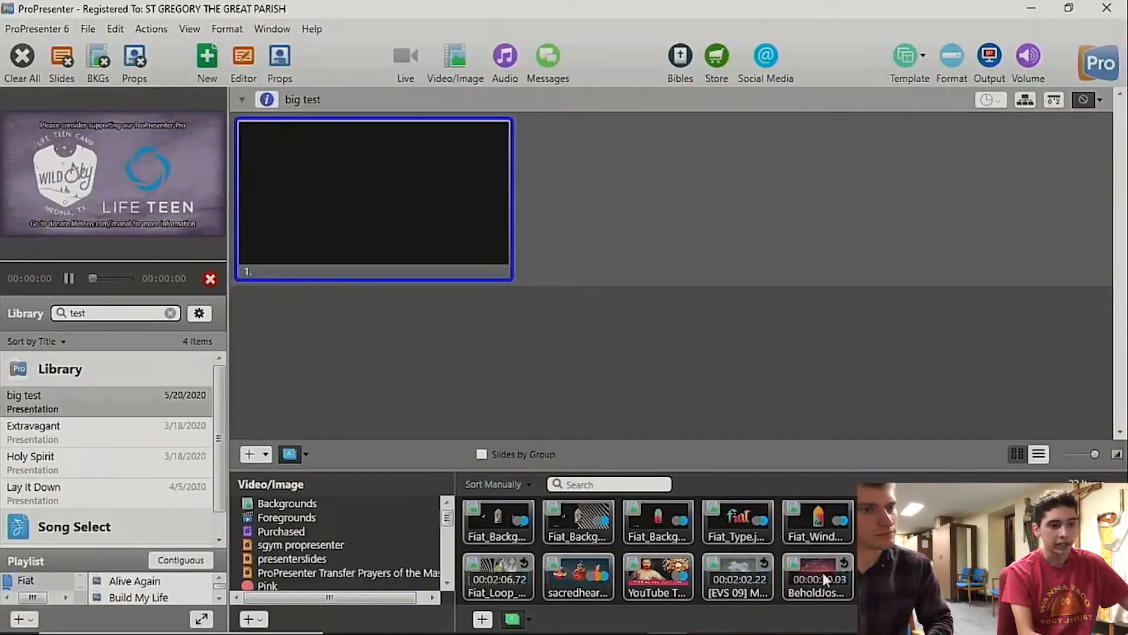
Step: Send the BeholdJos... video to the output and add it as a slide in the big test presentation
{"action": "left_click", "coordinate": [823, 572]}
{"action": "left_click_drag", "start_coordinate": [822, 573], "coordinate": [366, 235]}
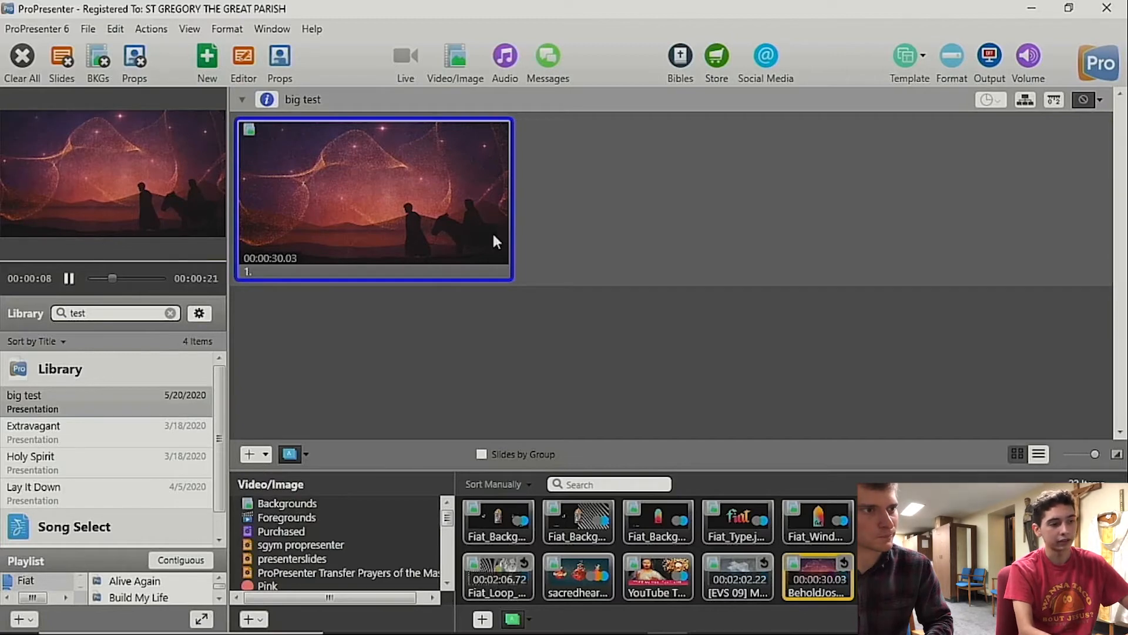
{"action": "left_click_drag", "start_coordinate": [444, 281], "coordinate": [477, 271]}
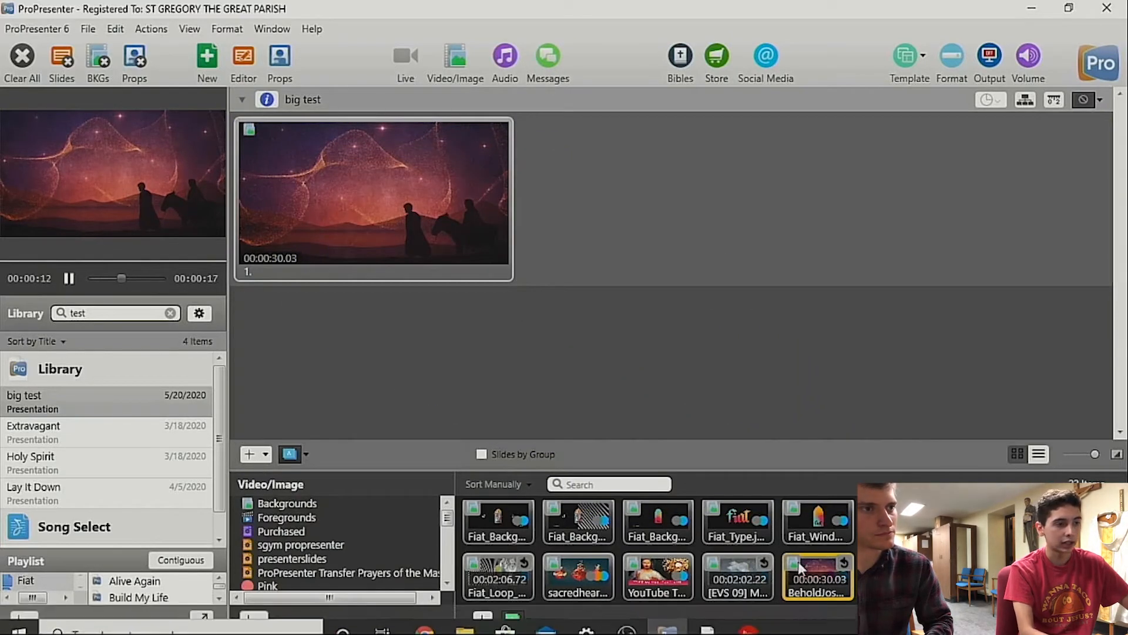
{"action": "left_click_drag", "start_coordinate": [874, 571], "coordinate": [383, 248]}
Step: Delete the video slide from the big test presentation and add a new blank slide in its place
{"action": "right_click", "coordinate": [415, 270]}
{"action": "left_click", "coordinate": [461, 618]}
{"action": "left_click", "coordinate": [250, 454]}
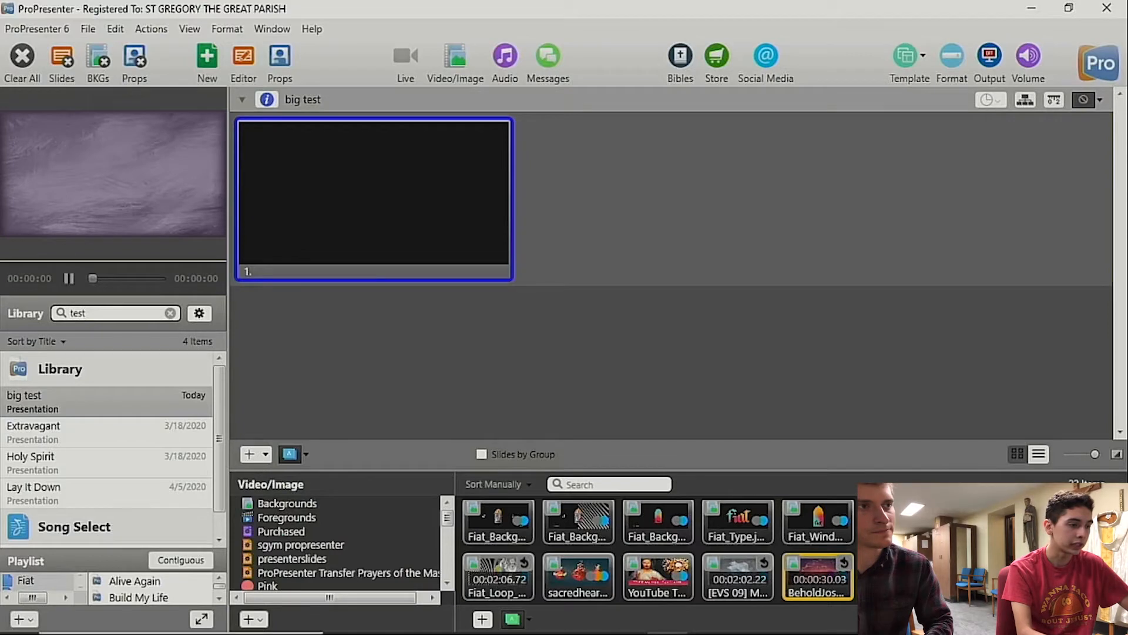
Step: Open the Extravagant and Holy Spirit presentations in the library, and send Holy Spirit's first slide to the output
{"action": "left_click", "coordinate": [72, 431]}
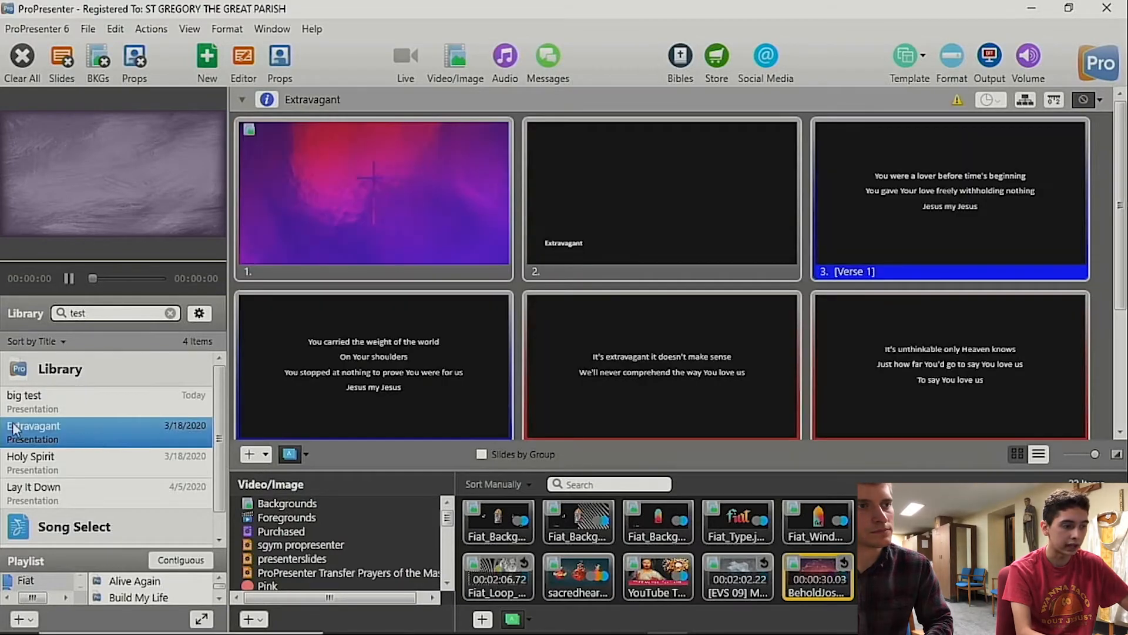
{"action": "left_click", "coordinate": [90, 474]}
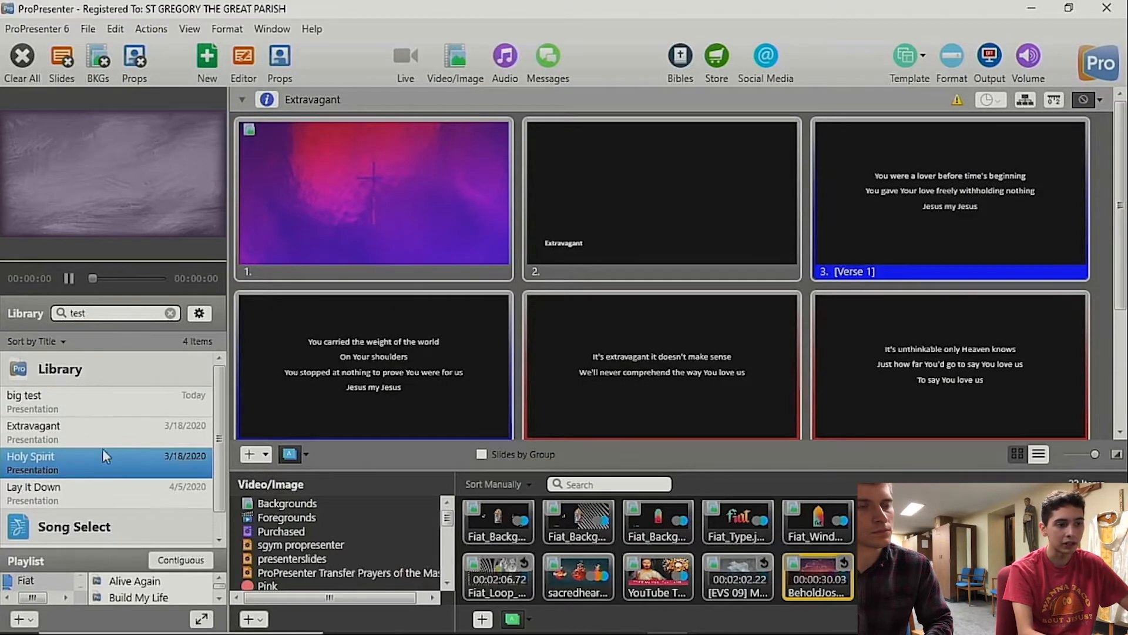
{"action": "left_click", "coordinate": [445, 210]}
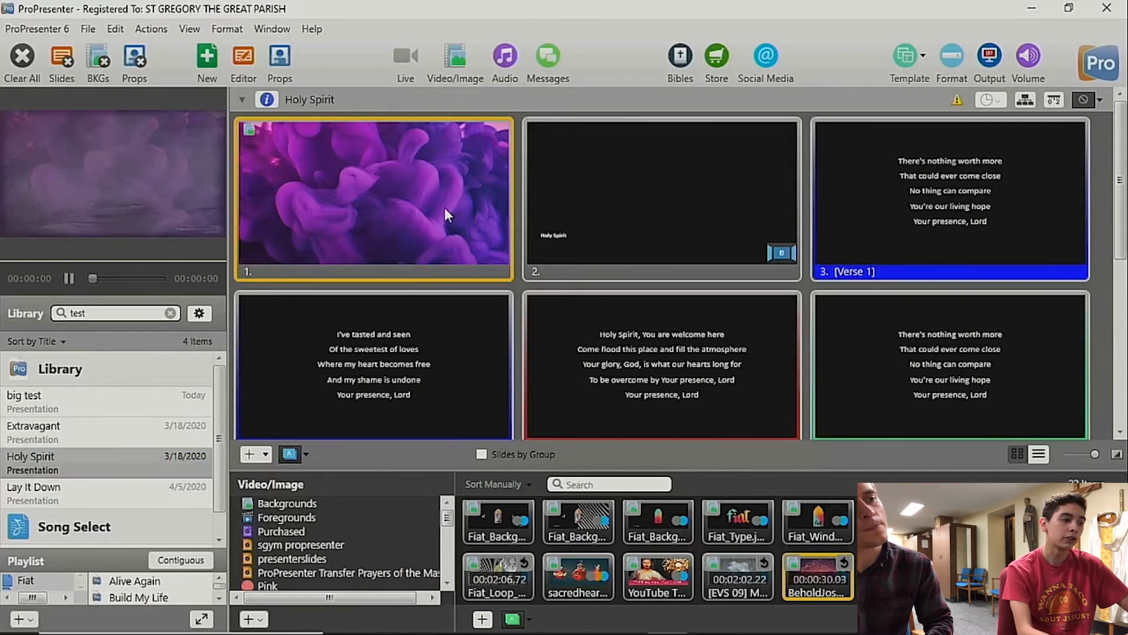
Step: Reopen the Extravagant presentation, send its first slide with the cross background to the output, and clear all output layers
{"action": "left_click", "coordinate": [59, 433]}
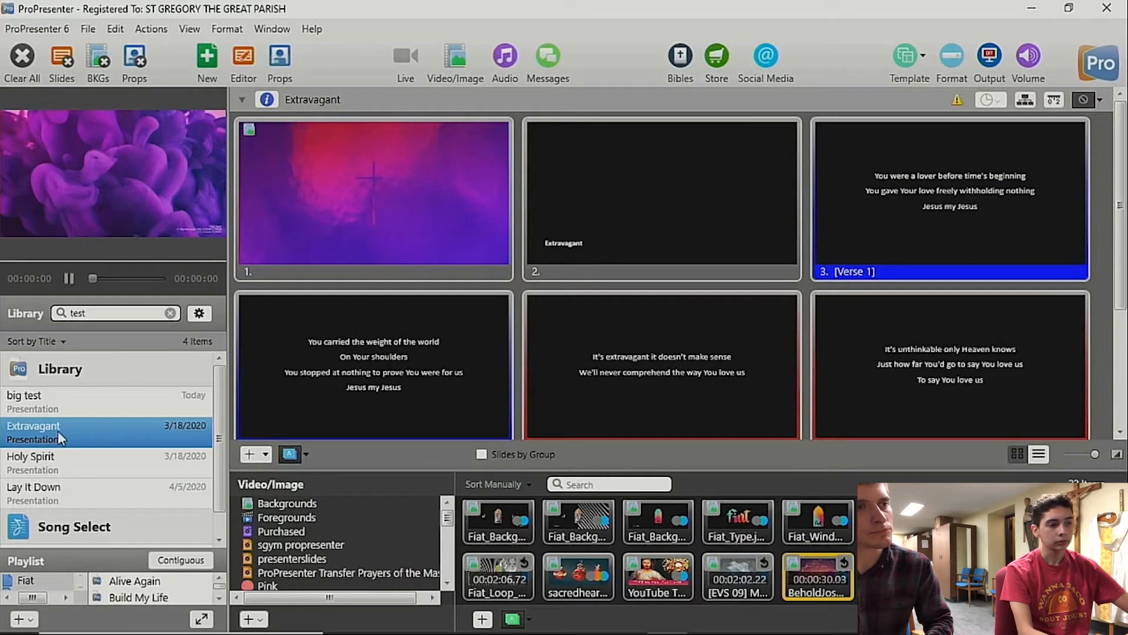
{"action": "left_click", "coordinate": [370, 177]}
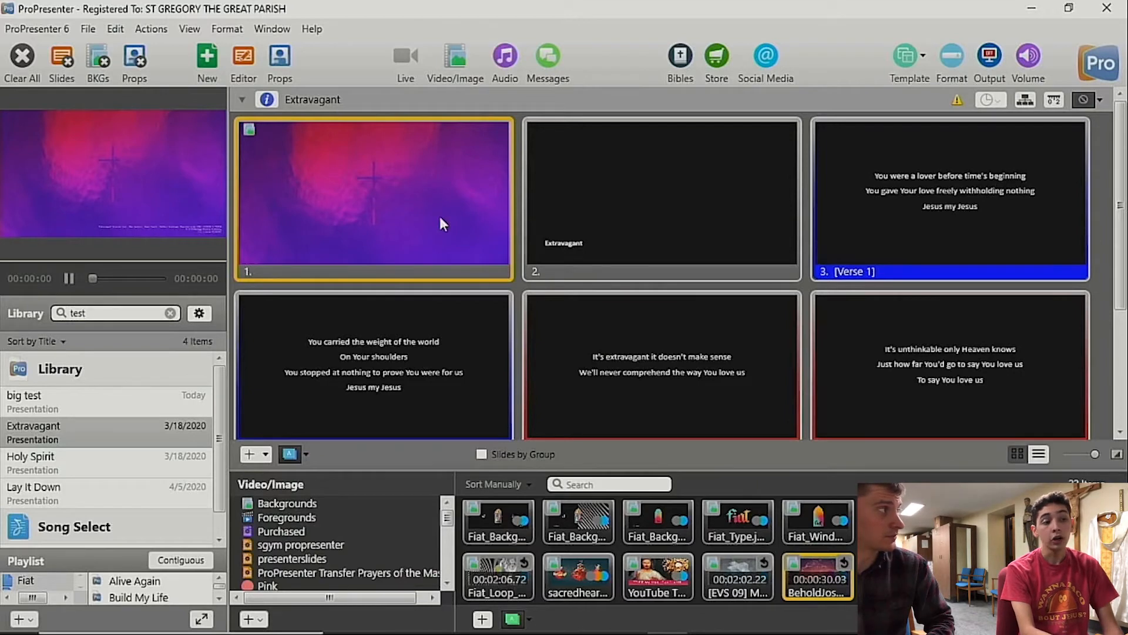
{"action": "scroll", "coordinate": [441, 219], "scroll_direction": "down", "scroll_amount": 3}
{"action": "scroll", "coordinate": [440, 218], "scroll_direction": "up", "scroll_amount": 3}
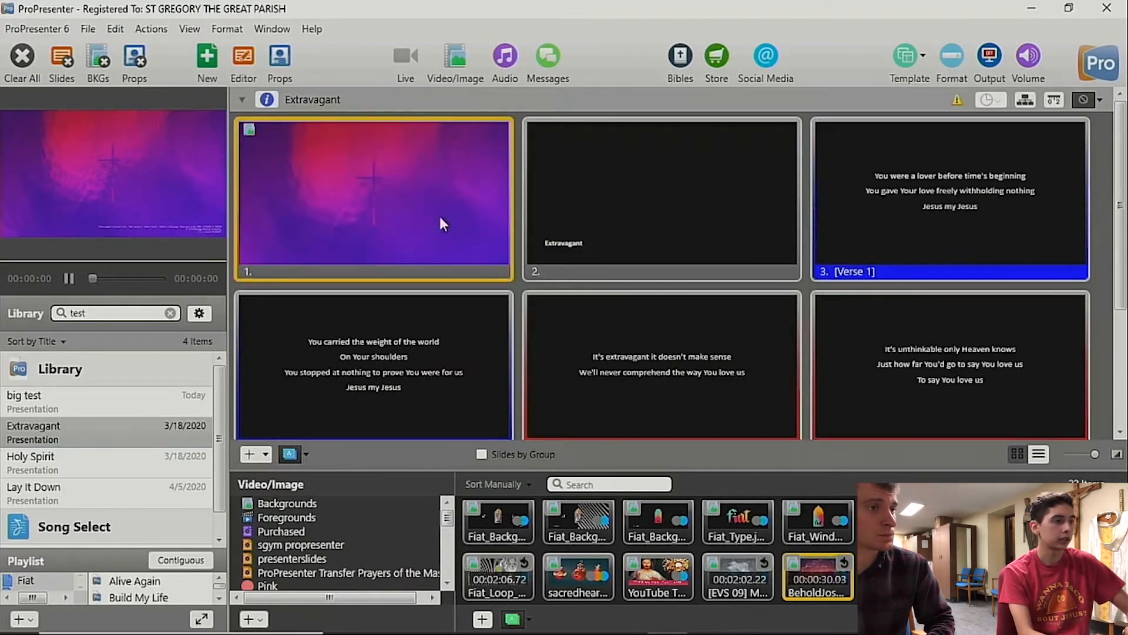
{"action": "left_click", "coordinate": [13, 52]}
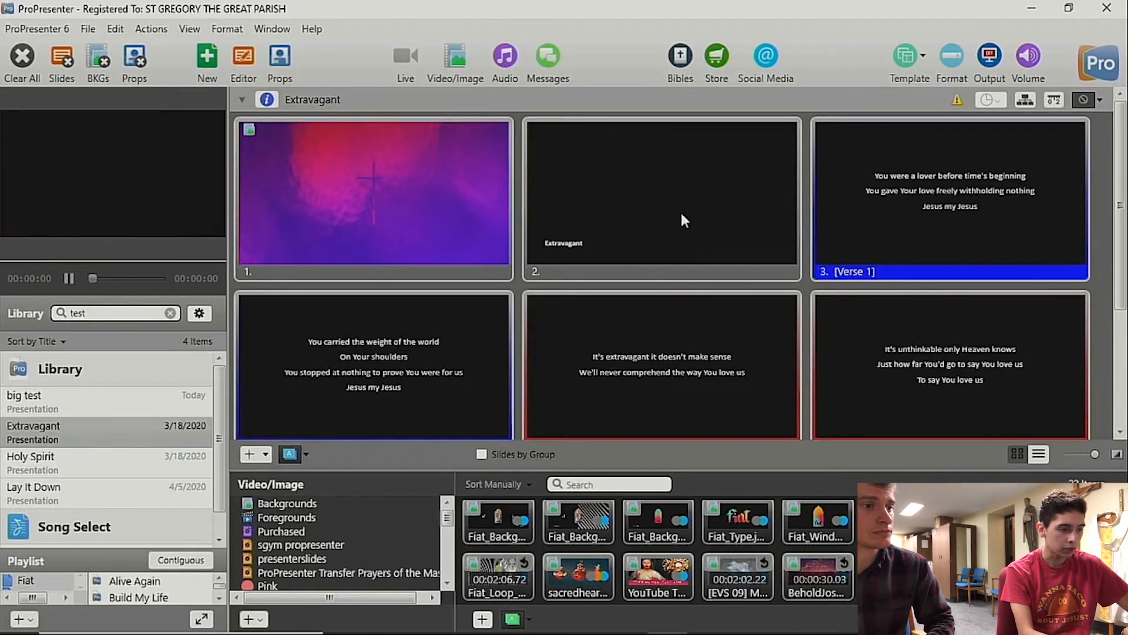
Step: Send the yellow CMG - Nat... background from the Pink tag to the output and advance Extravagant's slides over it from slide 2 to slide 5
{"action": "scroll", "coordinate": [274, 587], "scroll_direction": "down", "scroll_amount": 1}
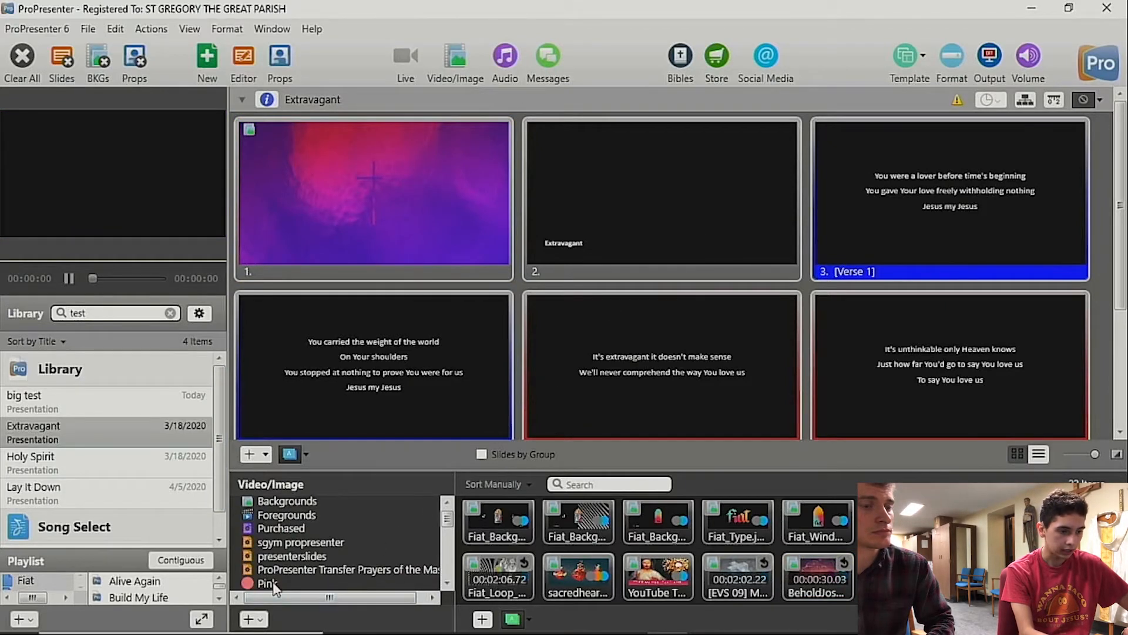
{"action": "left_click", "coordinate": [268, 583]}
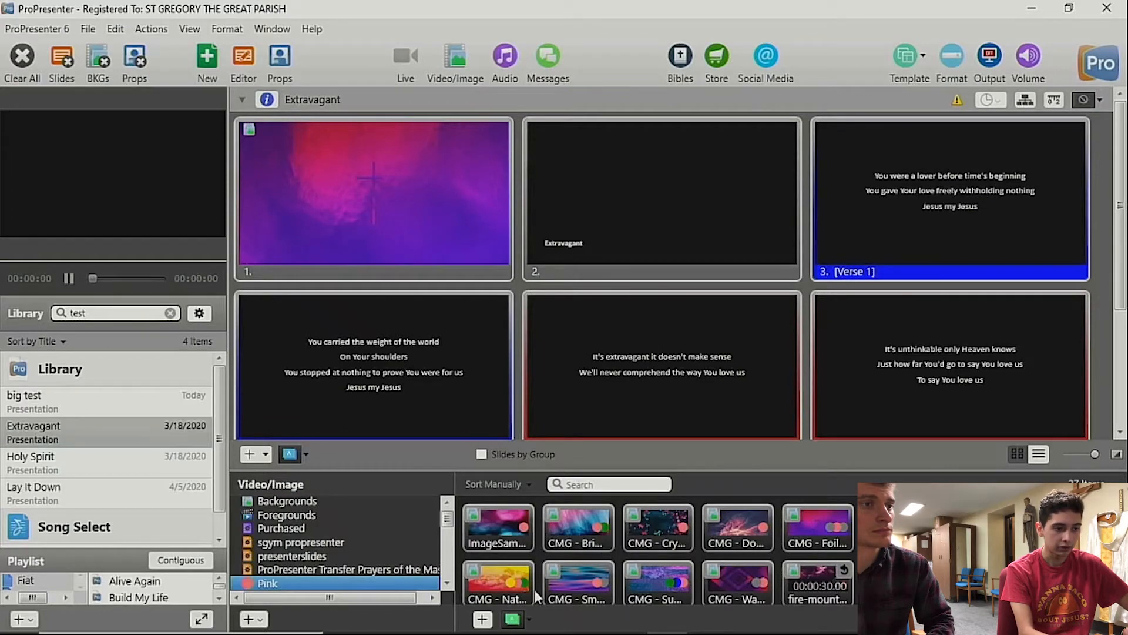
{"action": "left_click", "coordinate": [488, 588]}
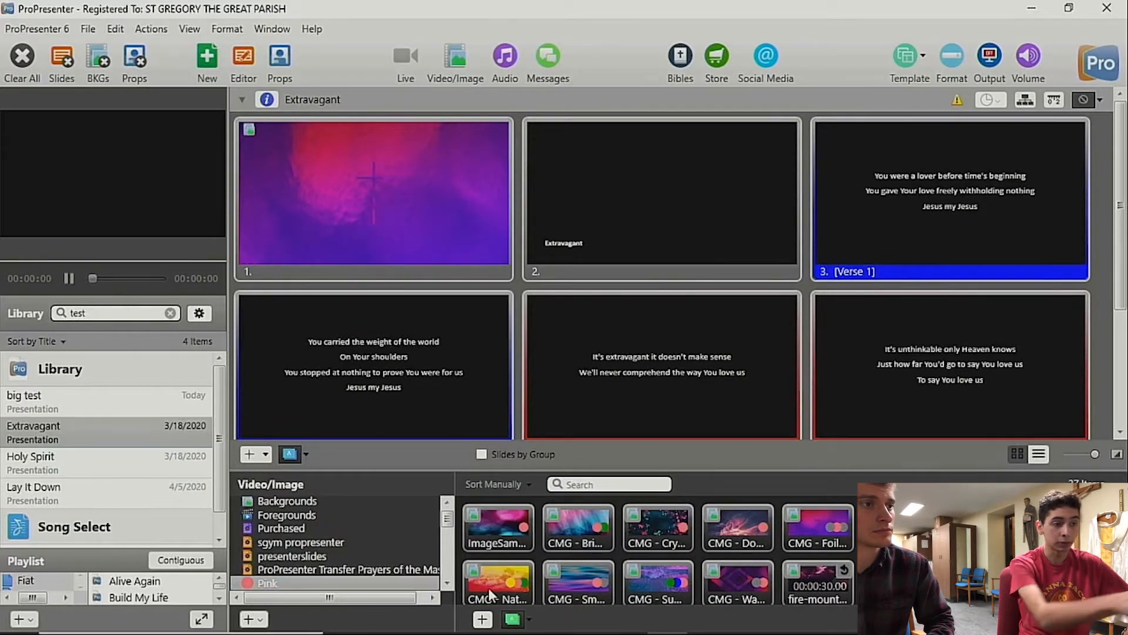
{"action": "left_click", "coordinate": [667, 220]}
{"action": "key", "text": "Right"}
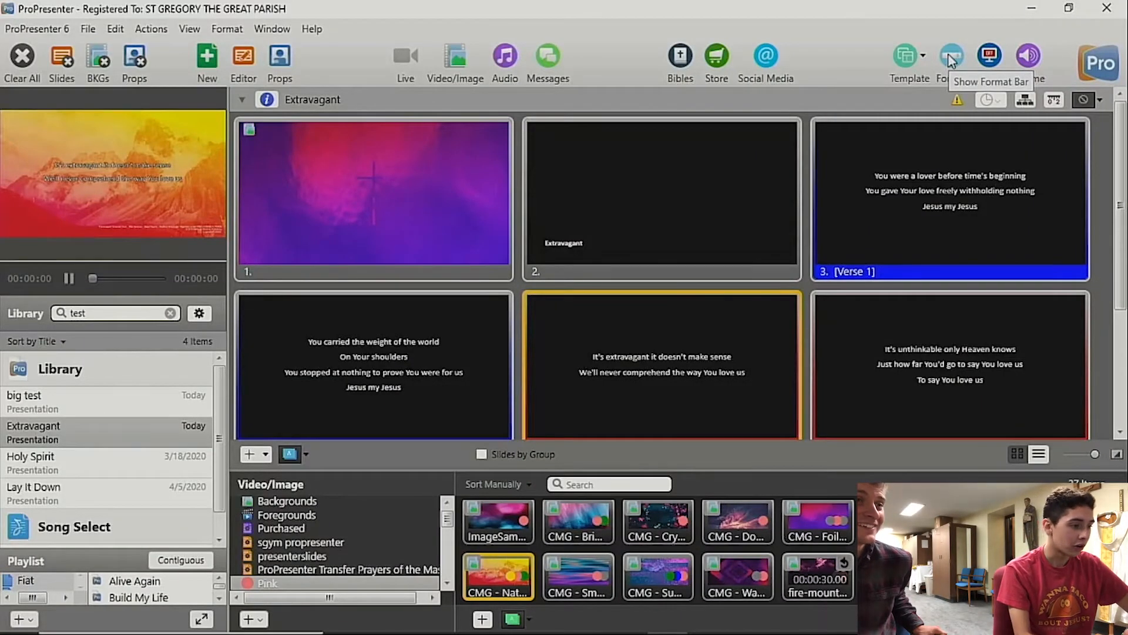
Step: Open the big test presentation's blank slide in the slide editor and select its placeholder text for editing
{"action": "left_click", "coordinate": [50, 396]}
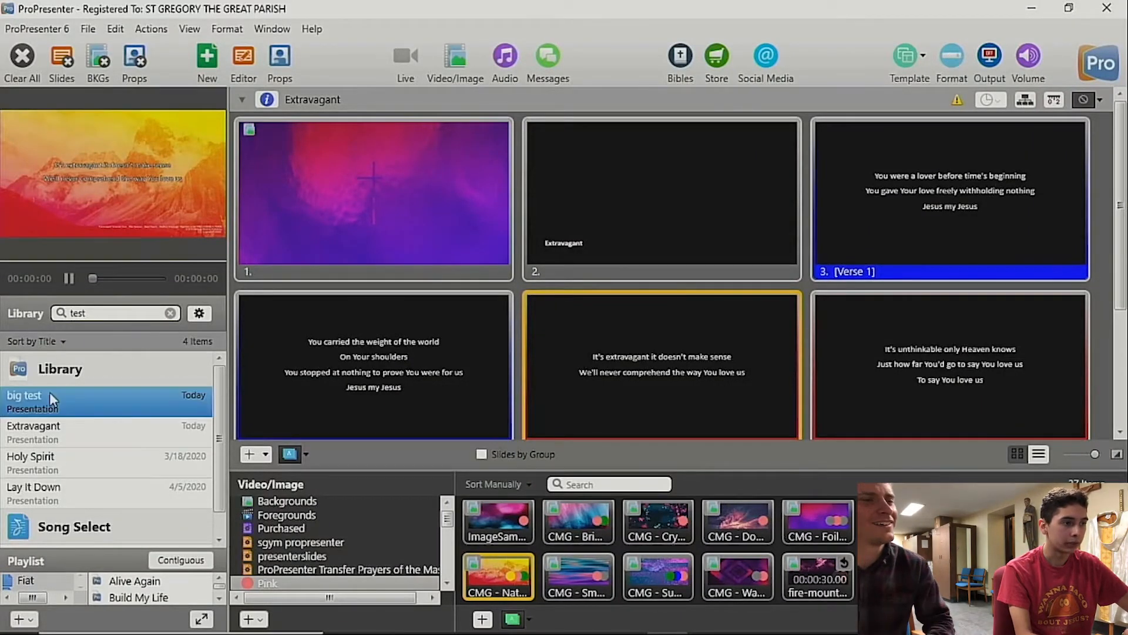
{"action": "left_click", "coordinate": [354, 218]}
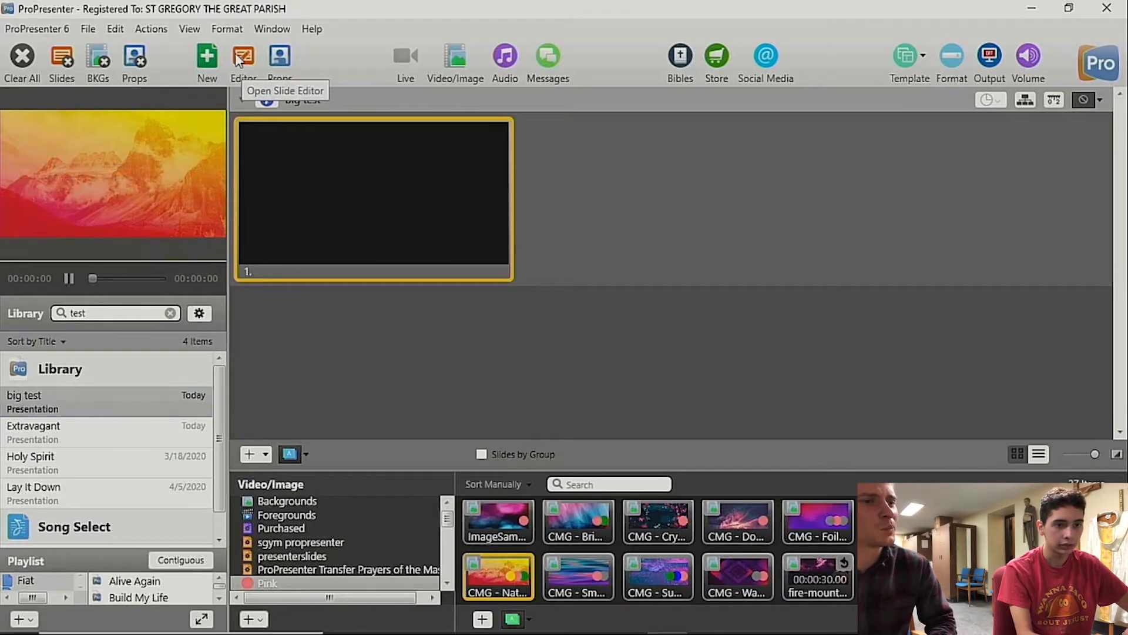
{"action": "left_click", "coordinate": [241, 59]}
{"action": "double_click", "coordinate": [686, 287]}
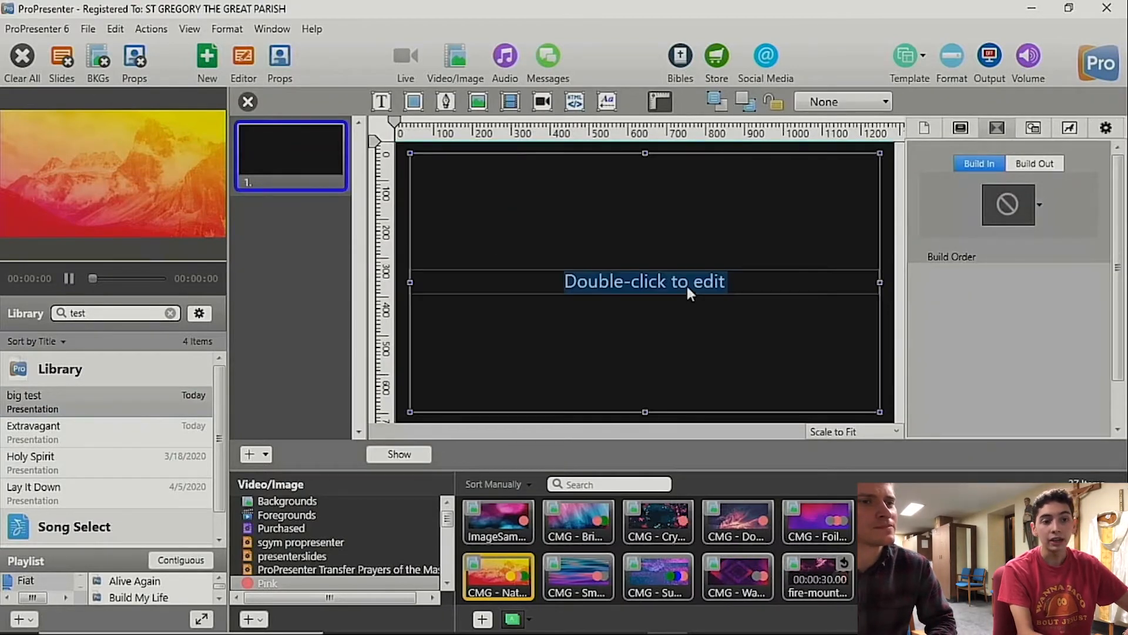
Step: Set the placeholder text's color to Black and its size to 18
{"action": "left_click", "coordinate": [1072, 128]}
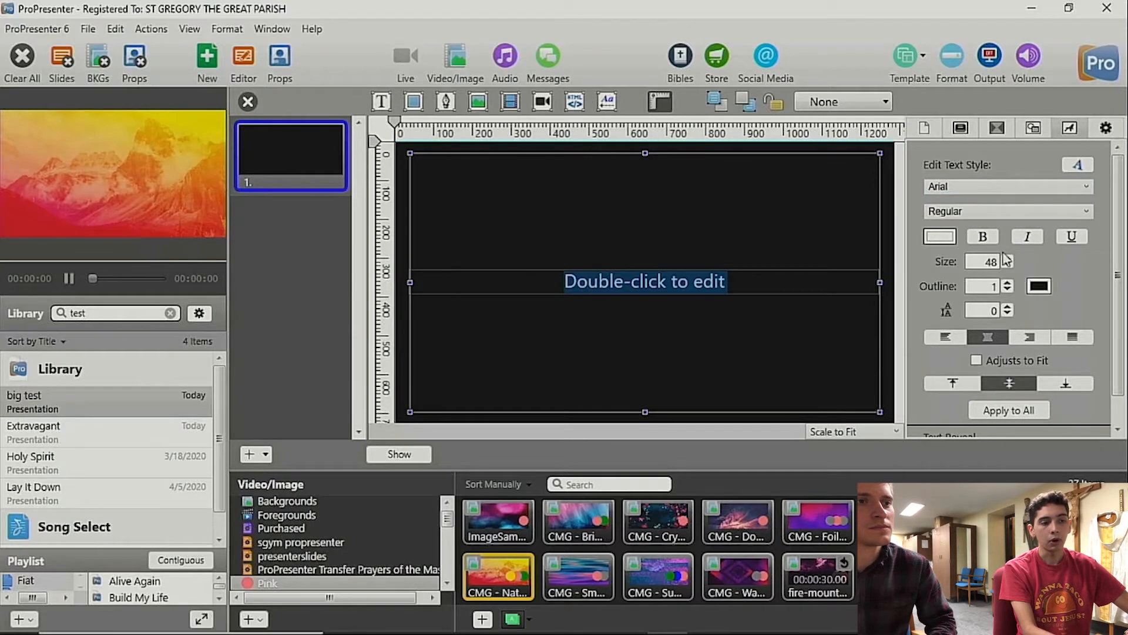
{"action": "left_click", "coordinate": [948, 237]}
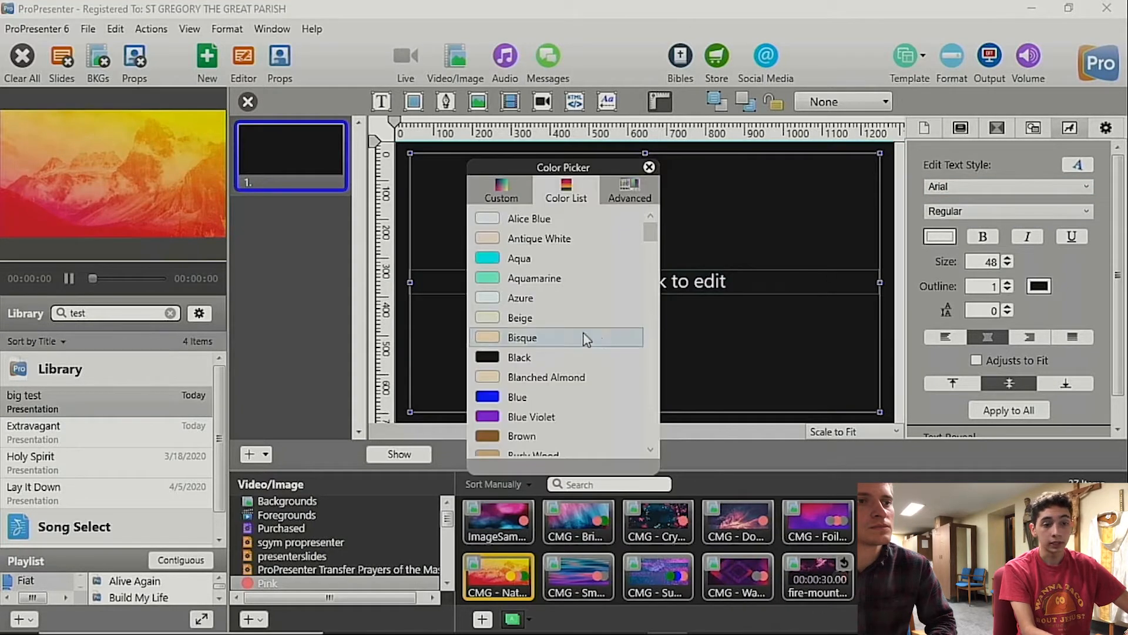
{"action": "left_click", "coordinate": [557, 357]}
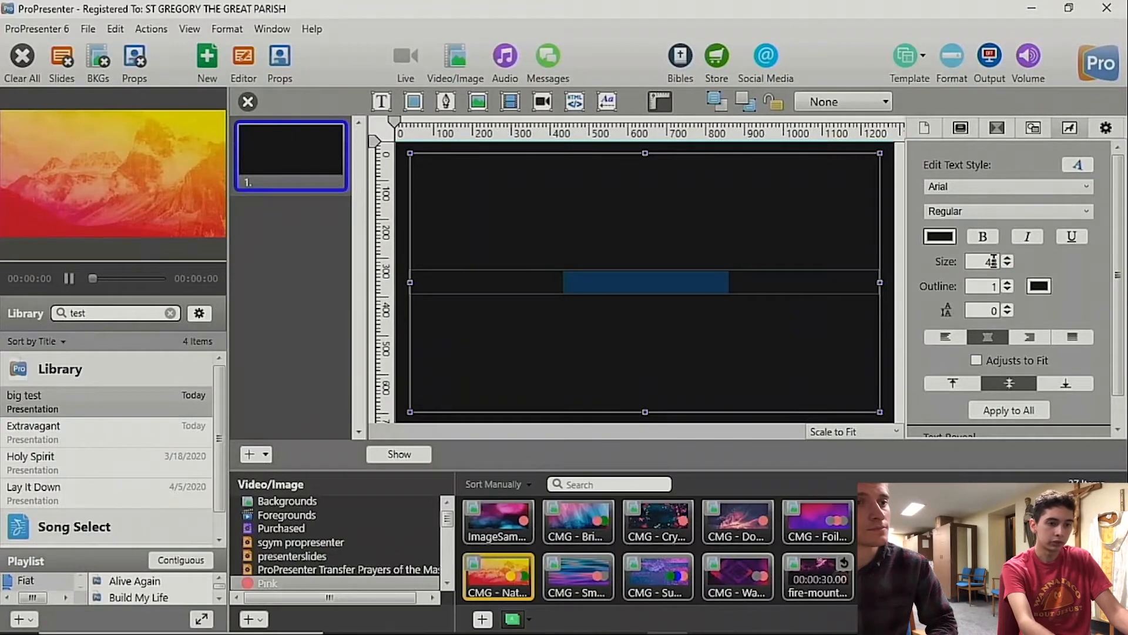
{"action": "left_click", "coordinate": [993, 262]}
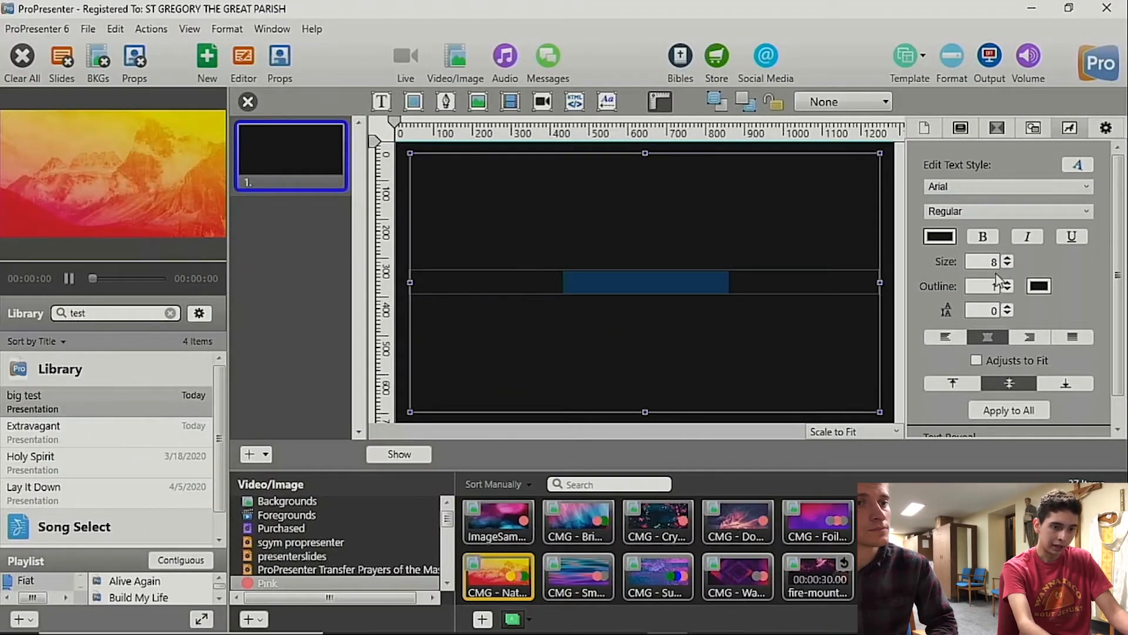
{"action": "key", "text": "Return"}
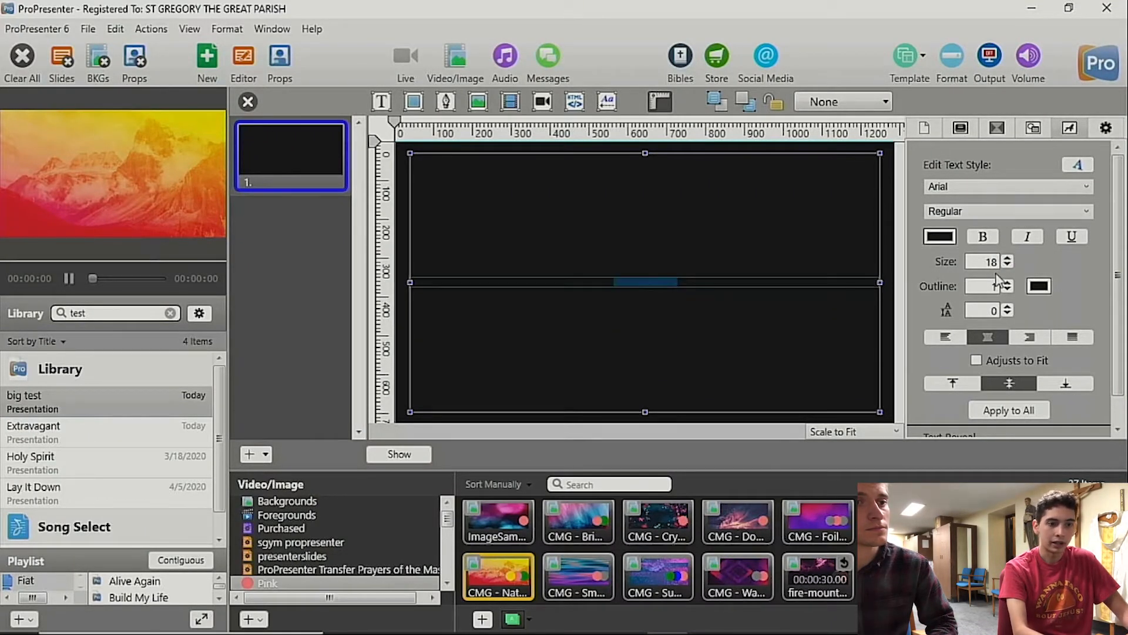
Step: Replace the placeholder with left-aligned text reading "test" on two lines and close the slide editor
{"action": "left_click", "coordinate": [946, 336]}
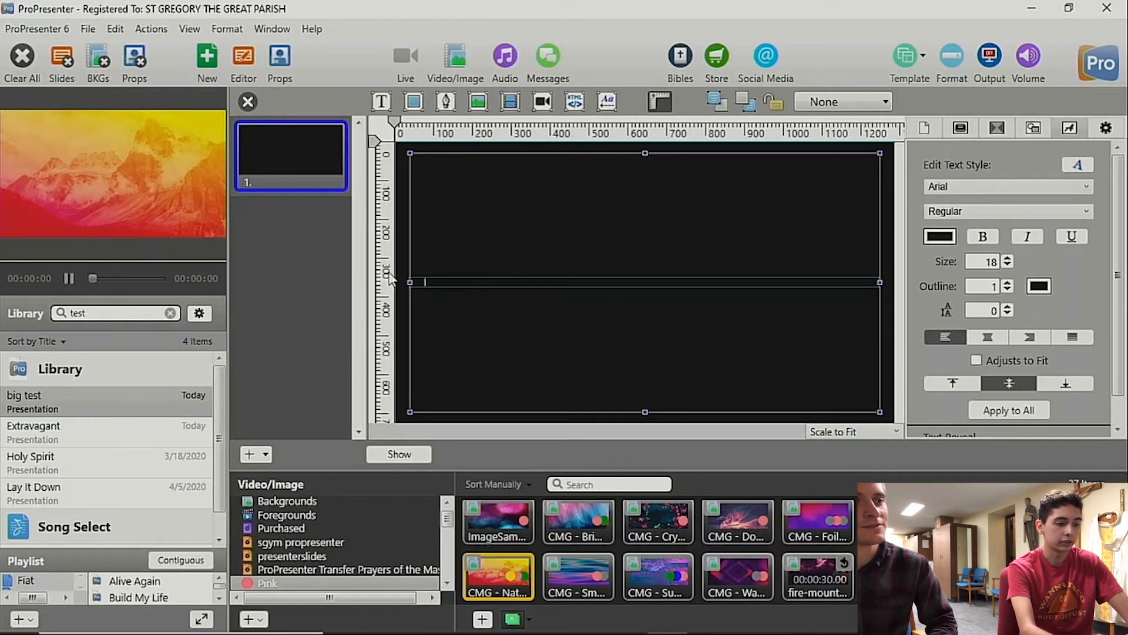
{"action": "type", "text": "test"}
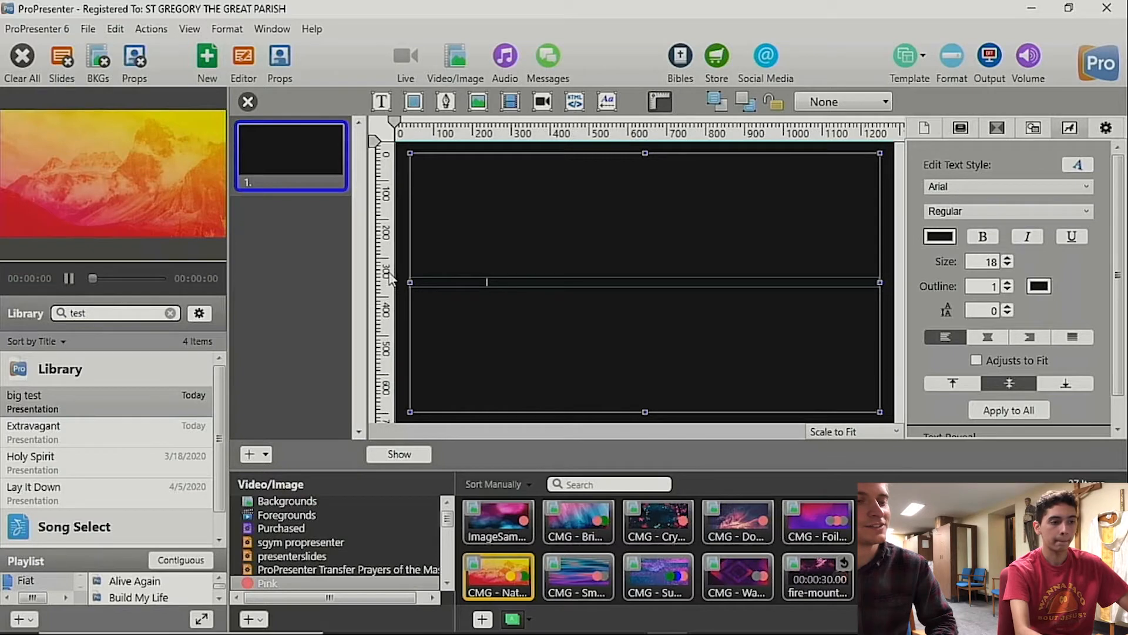
{"action": "key", "text": "Return"}
{"action": "type", "text": "tes"}
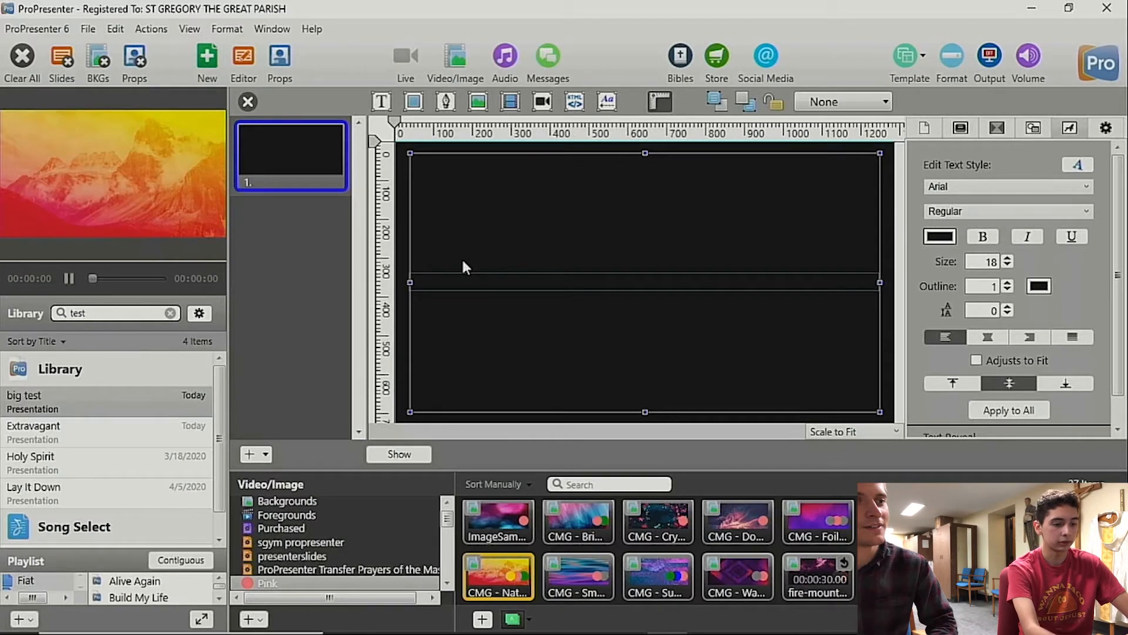
{"action": "type", "text": "t"}
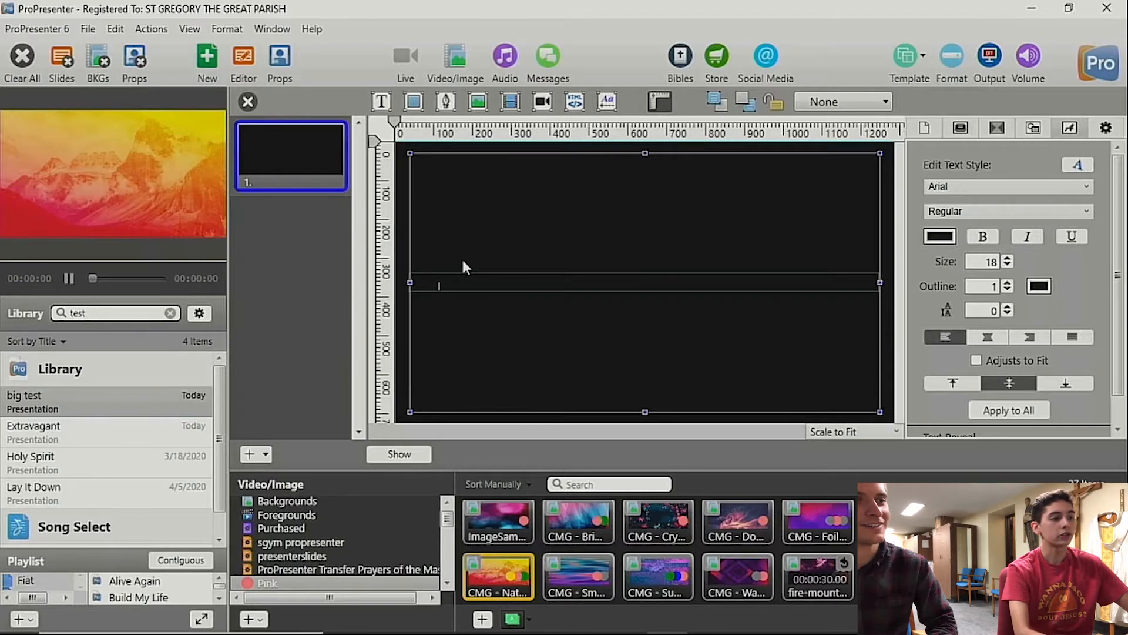
{"action": "key", "text": "Return"}
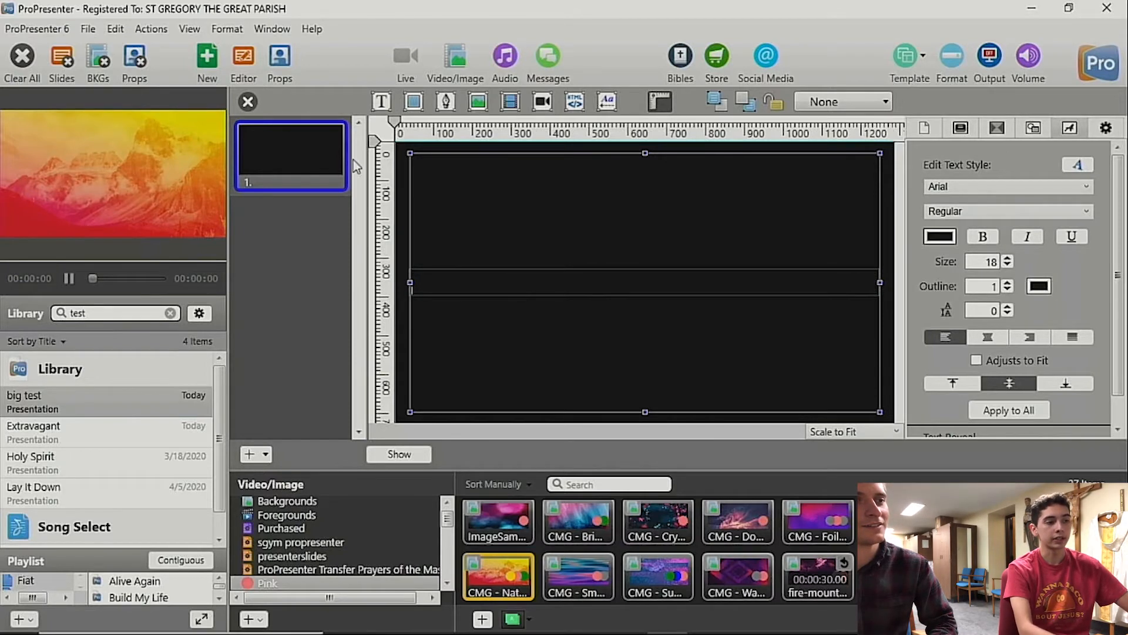
{"action": "left_click", "coordinate": [248, 102]}
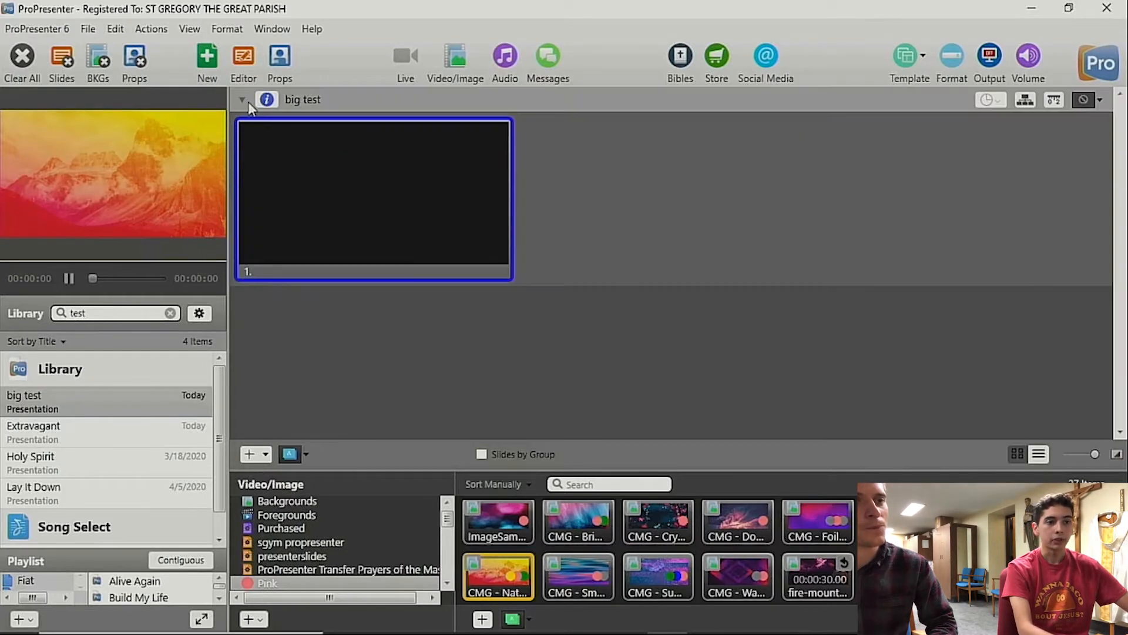
Step: Show the text format bar and review its font list and the shadow and outline settings
{"action": "left_click", "coordinate": [953, 66]}
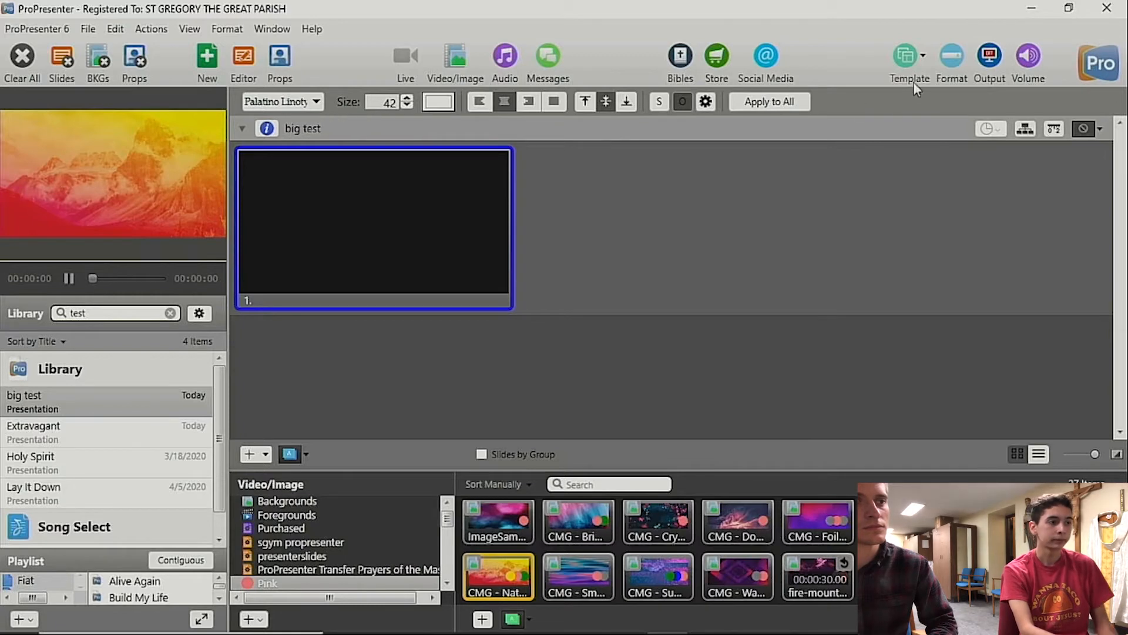
{"action": "left_click", "coordinate": [300, 101]}
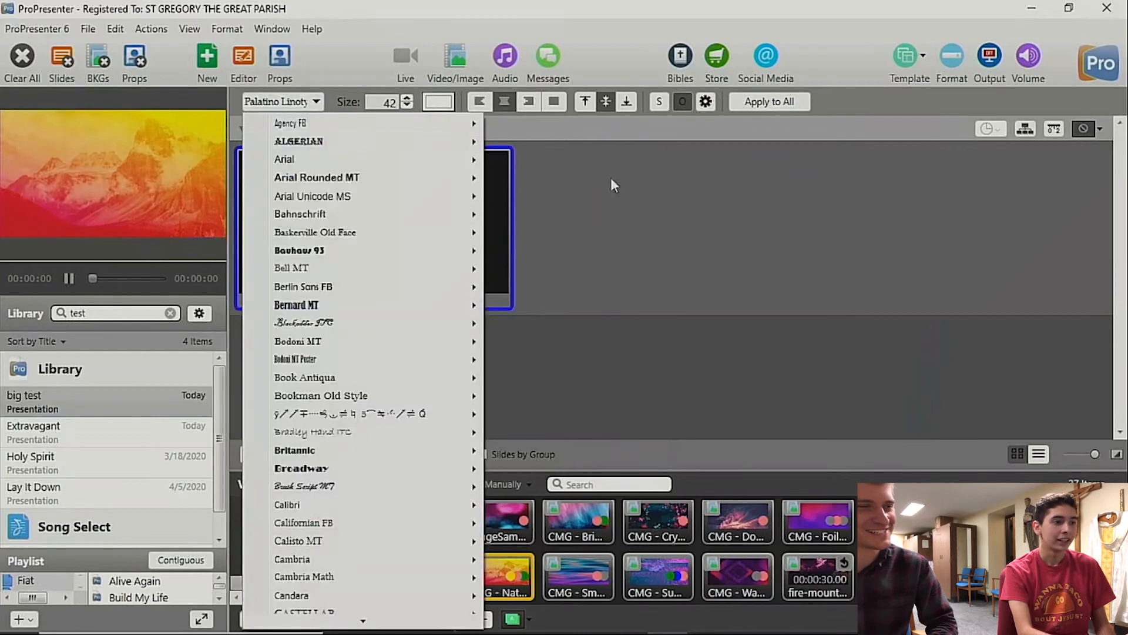
{"action": "left_click", "coordinate": [671, 141]}
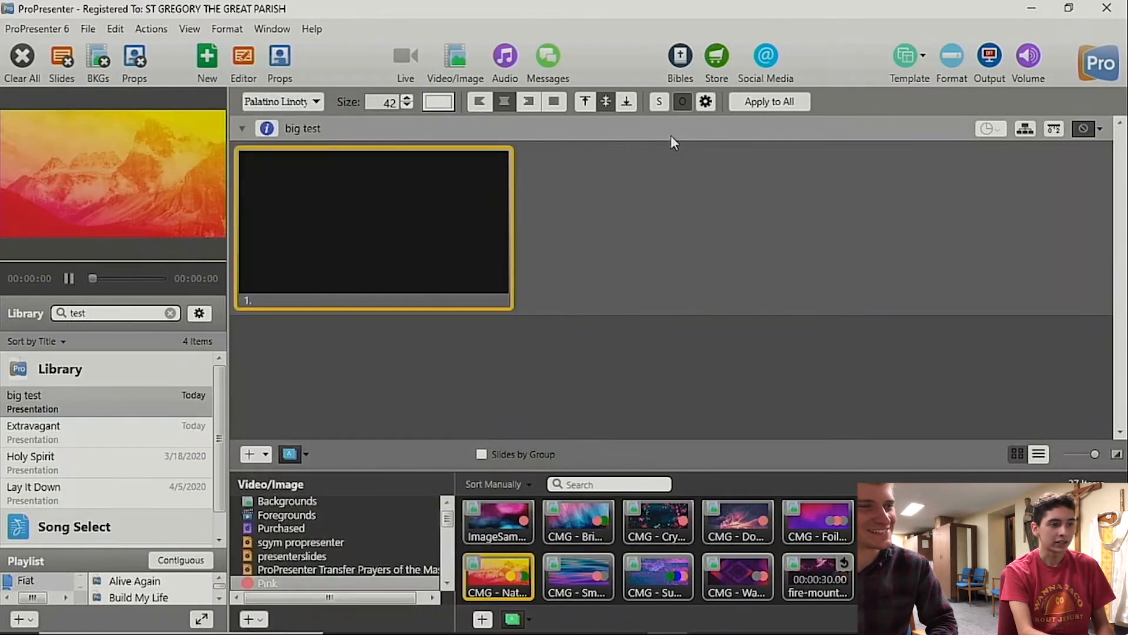
{"action": "left_click", "coordinate": [705, 101]}
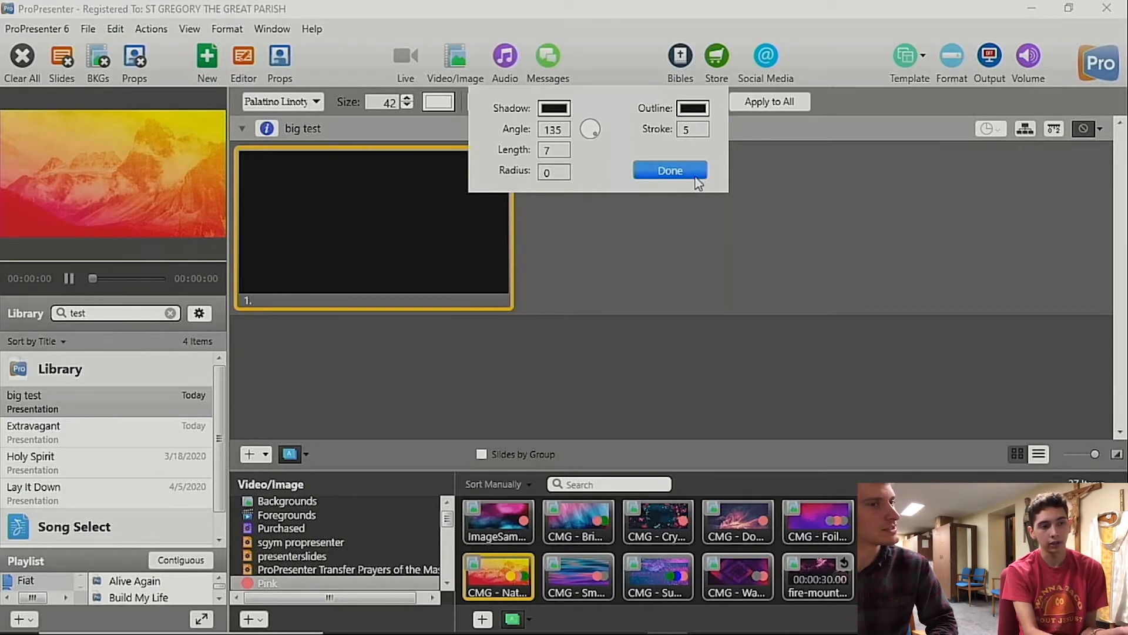
{"action": "left_click", "coordinate": [690, 130]}
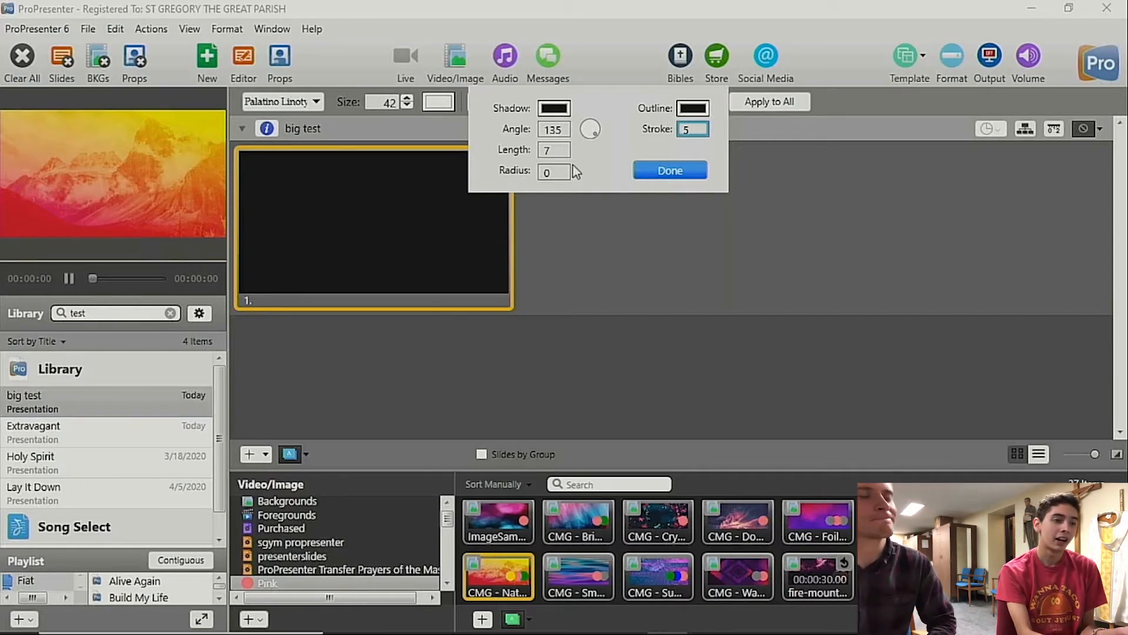
{"action": "left_click", "coordinate": [655, 176]}
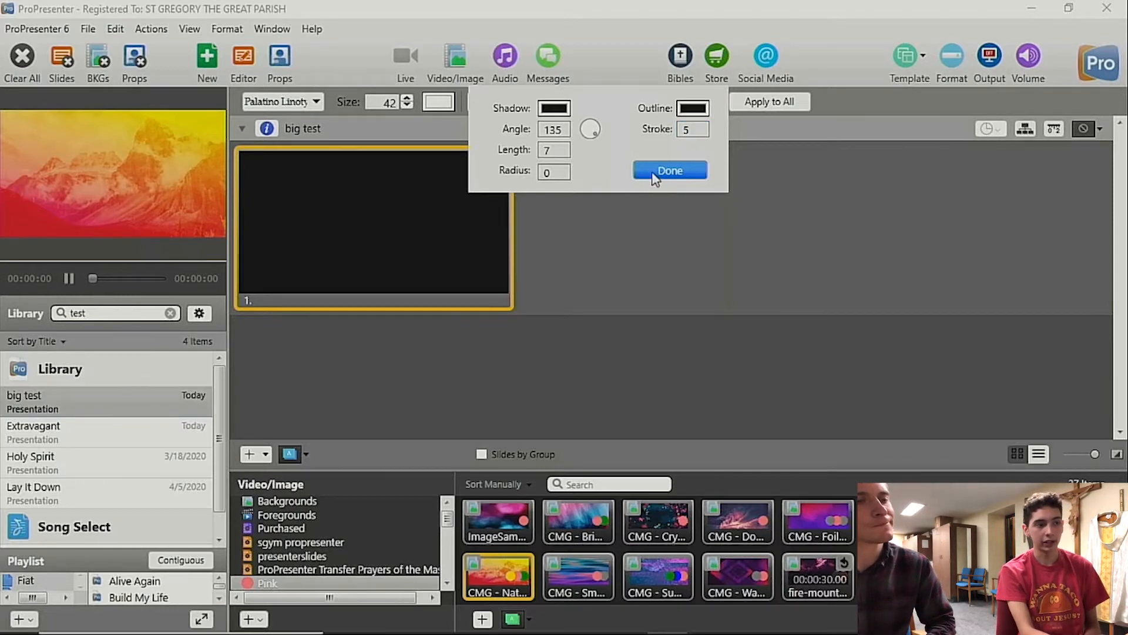
Step: Reload the big test presentation and send its first slide to the output over the blue and purple CMG - Sm... background
{"action": "left_click", "coordinate": [77, 410]}
{"action": "left_click", "coordinate": [753, 102]}
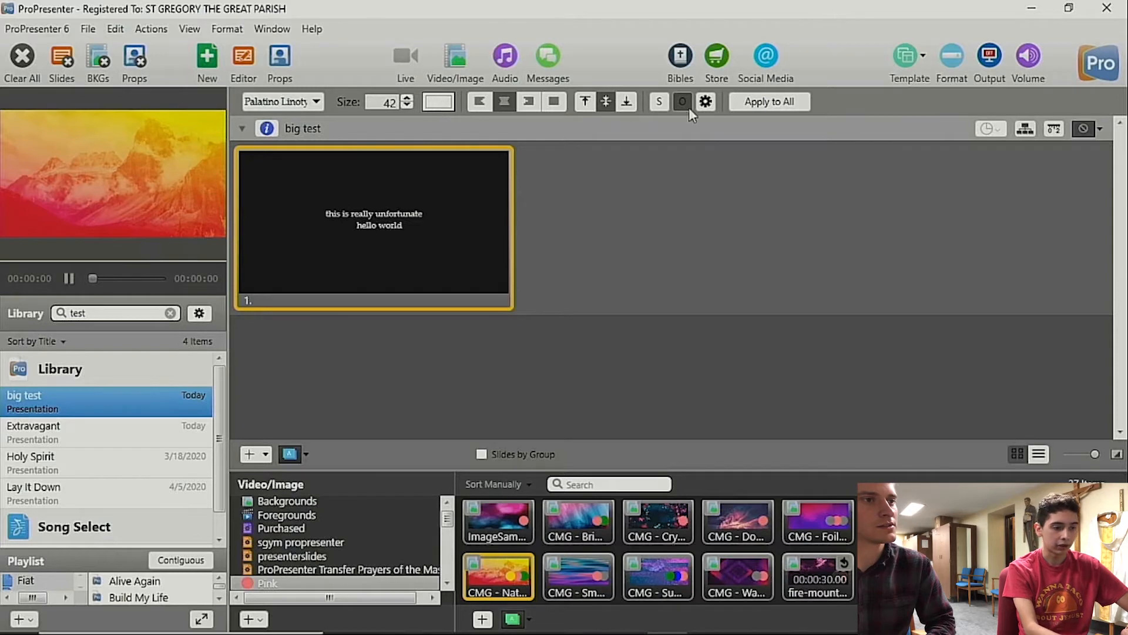
{"action": "left_click", "coordinate": [555, 576]}
{"action": "left_click", "coordinate": [368, 277]}
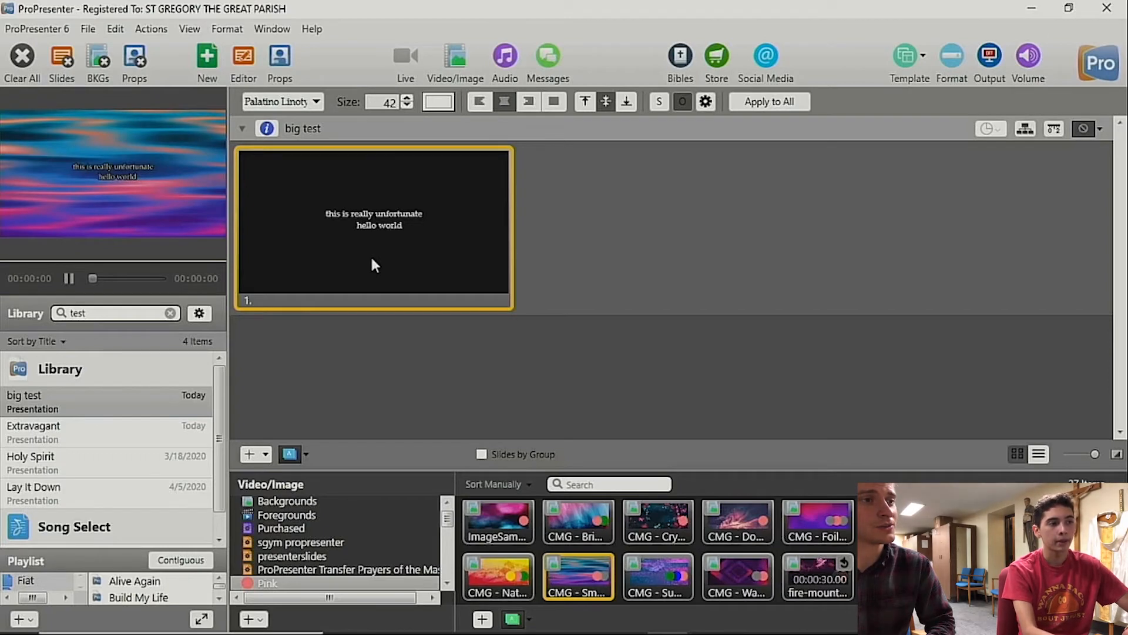
Step: Check slide 1 of big test in the slide editor and add three blank slides to the presentation
{"action": "left_click", "coordinate": [244, 62]}
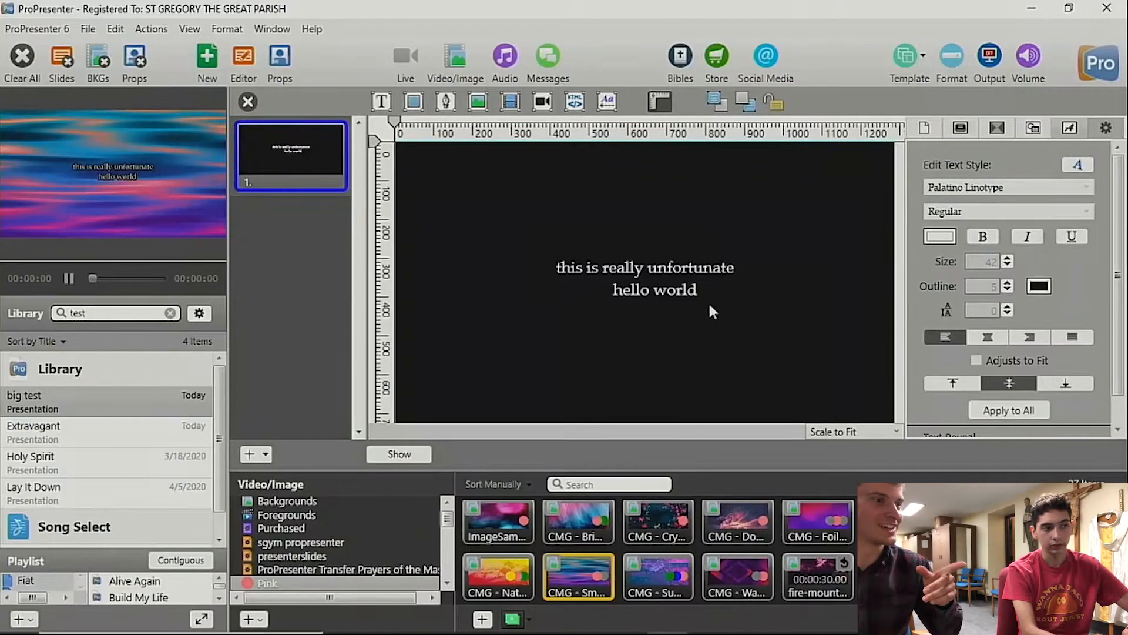
{"action": "left_click", "coordinate": [248, 103]}
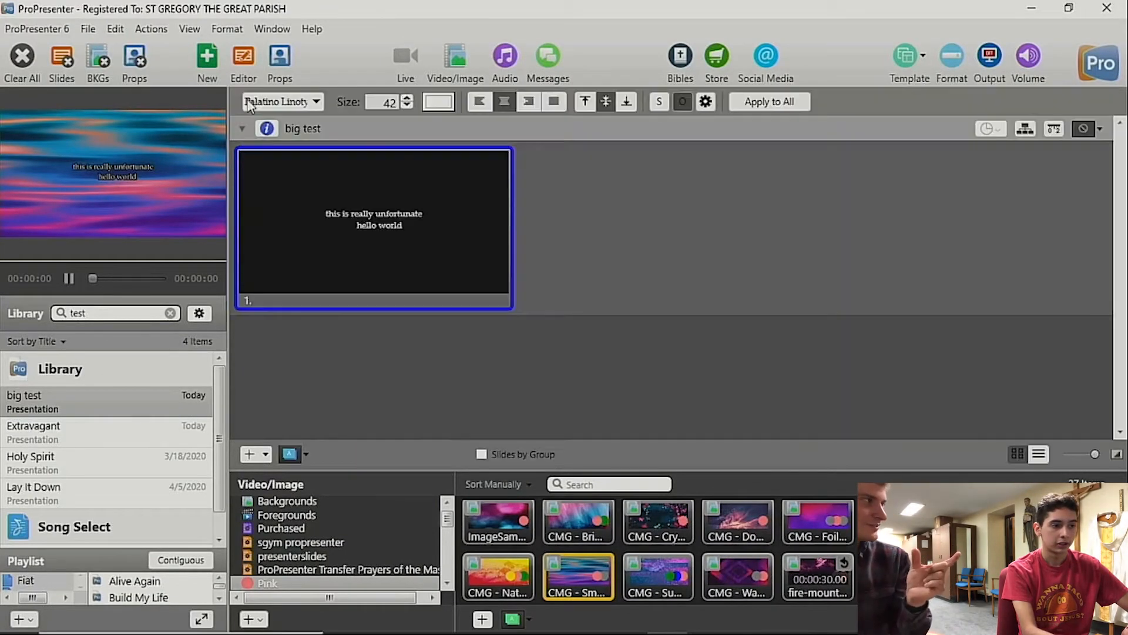
{"action": "left_click", "coordinate": [249, 454]}
{"action": "left_click", "coordinate": [249, 454]}
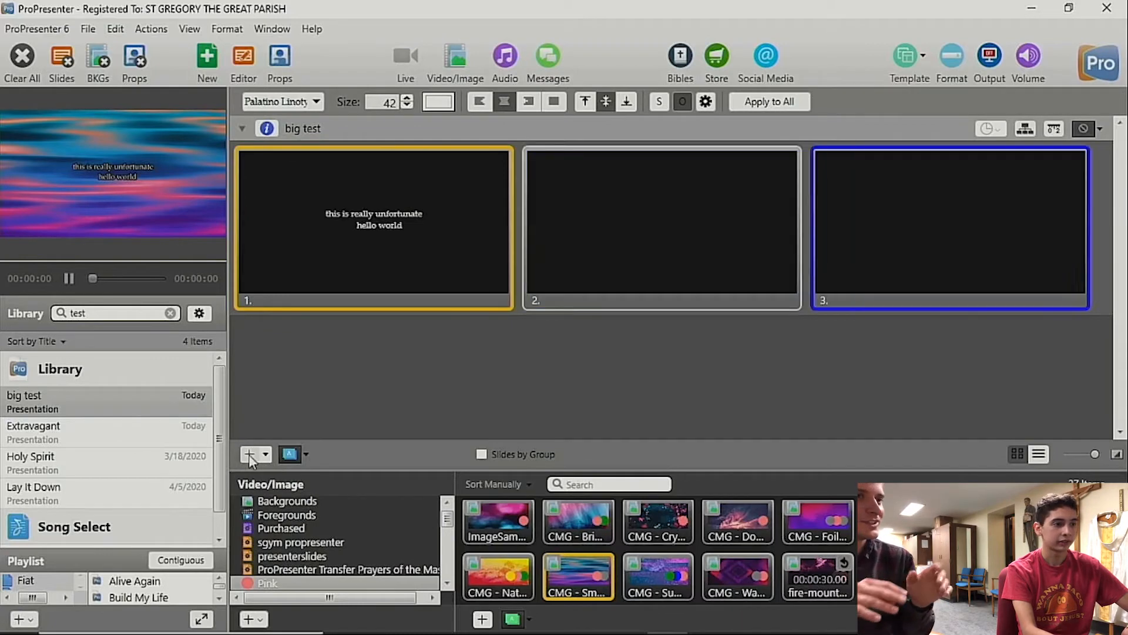
{"action": "left_click", "coordinate": [249, 454]}
Step: Send blank slide 2 to the output and look at it in the slide editor
{"action": "left_click", "coordinate": [654, 245]}
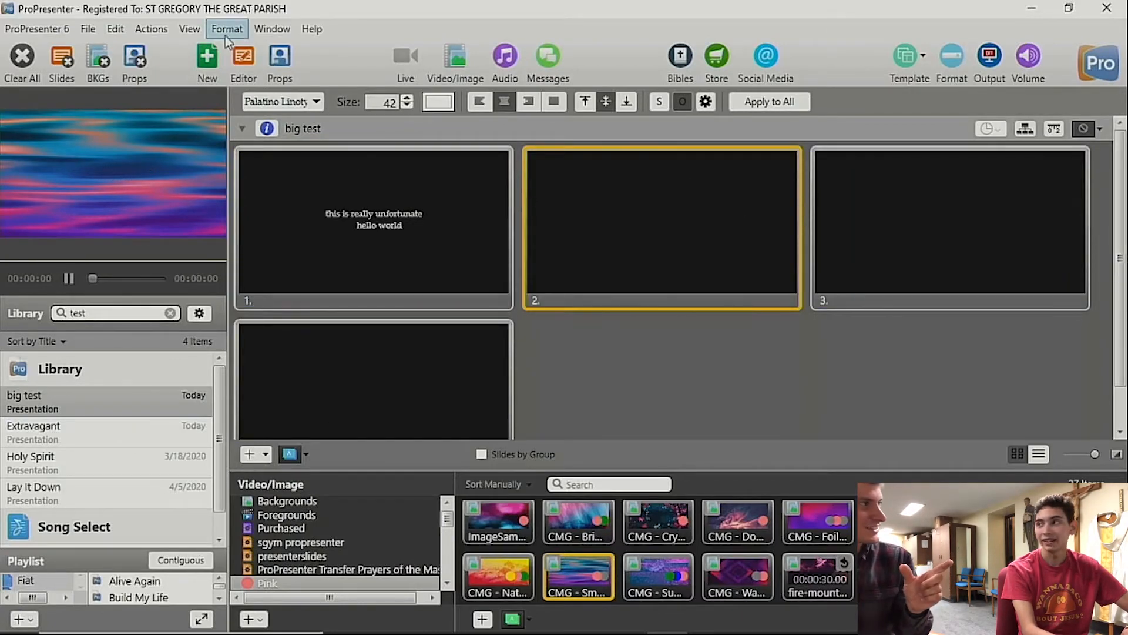
{"action": "left_click", "coordinate": [246, 57]}
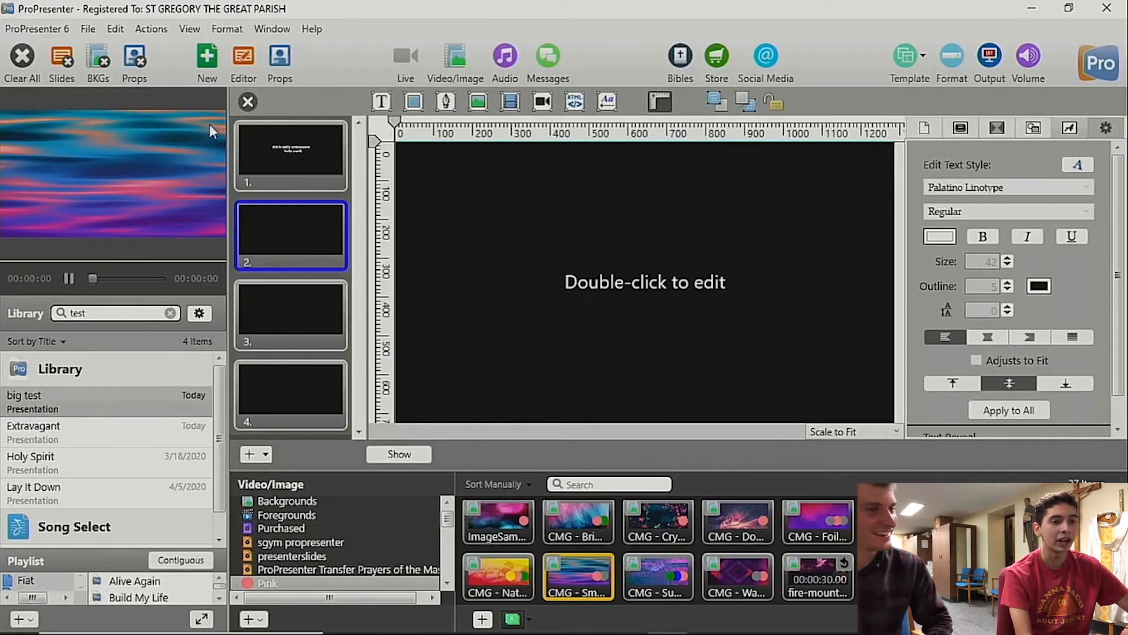
{"action": "left_click", "coordinate": [248, 102]}
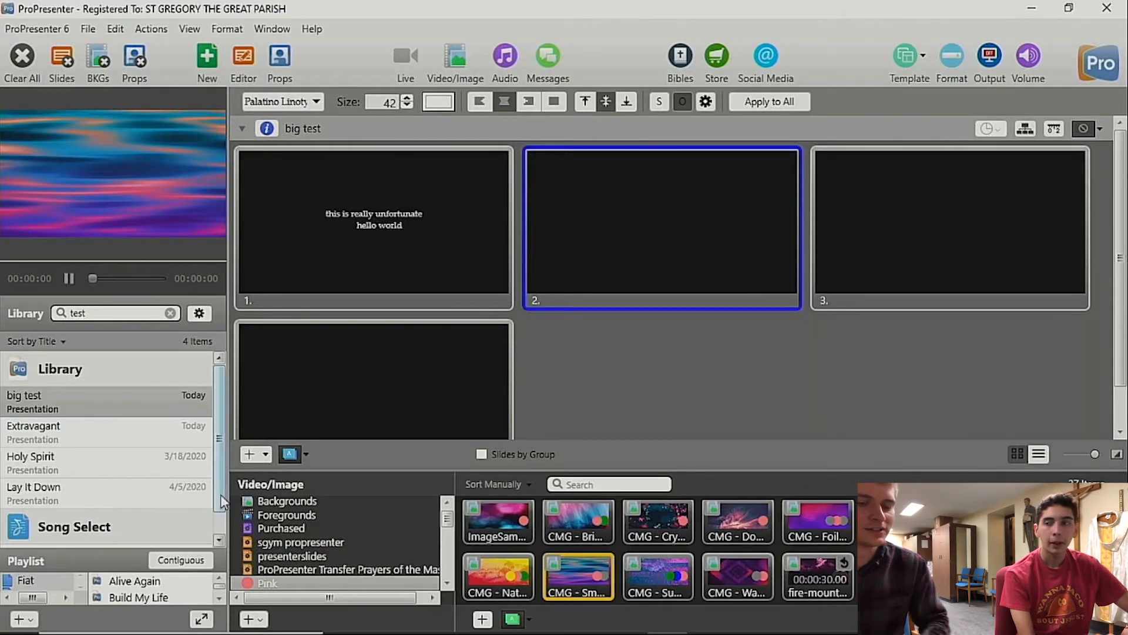
Step: Set the line spacing of both text lines on slide 1 to 35 and close the slide editor
{"action": "left_click_drag", "start_coordinate": [220, 495], "coordinate": [220, 527]}
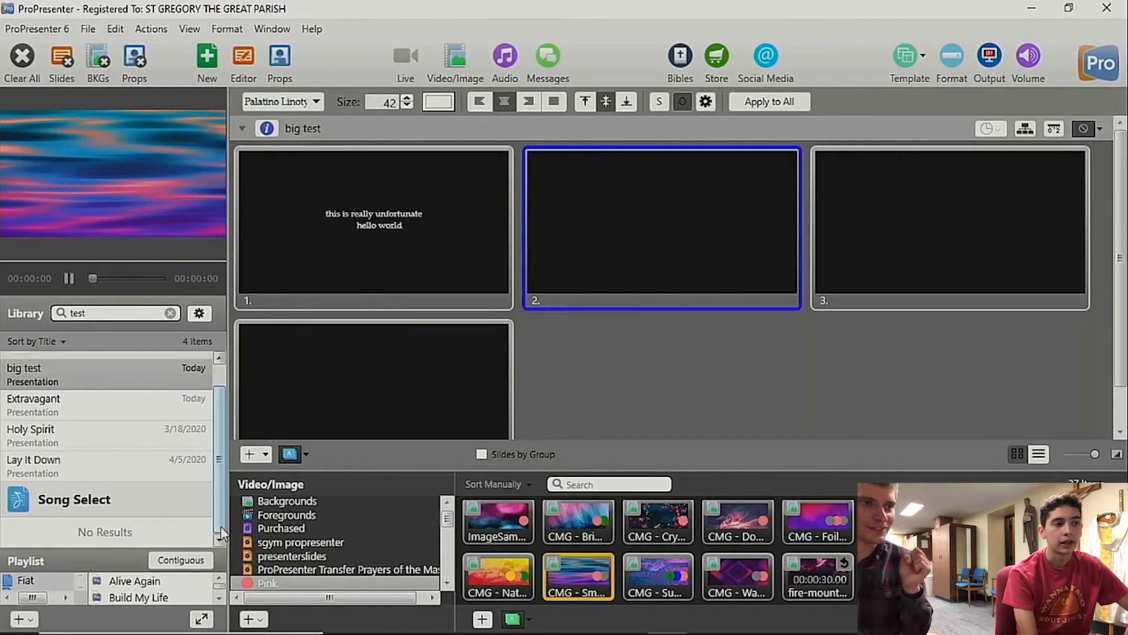
{"action": "left_click", "coordinate": [399, 224]}
{"action": "left_click", "coordinate": [246, 55]}
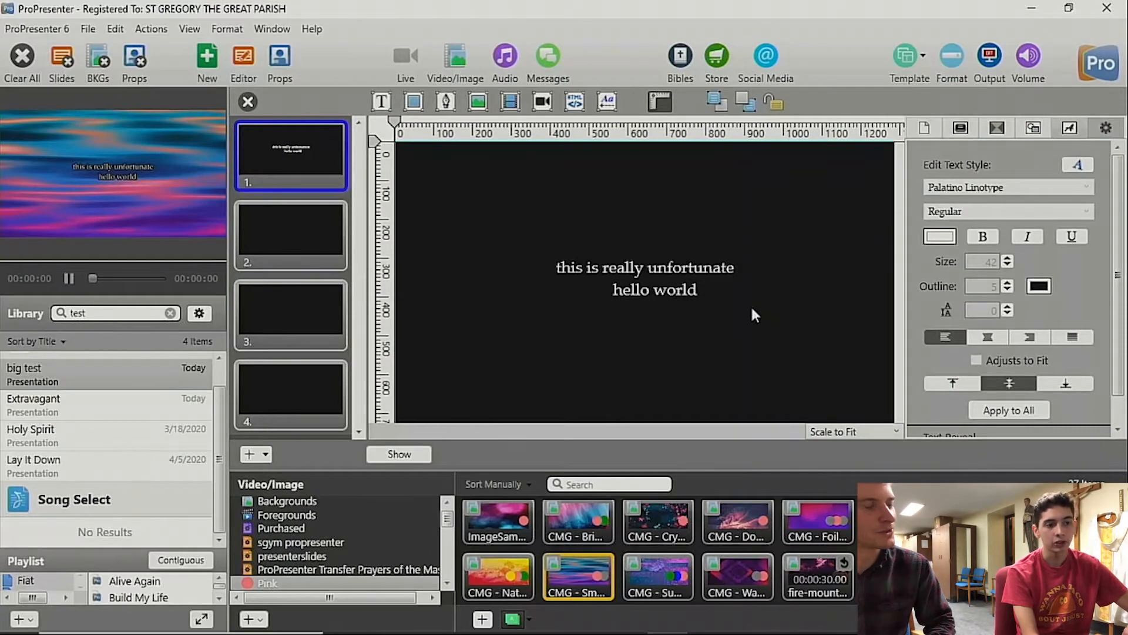
{"action": "double_click", "coordinate": [722, 290]}
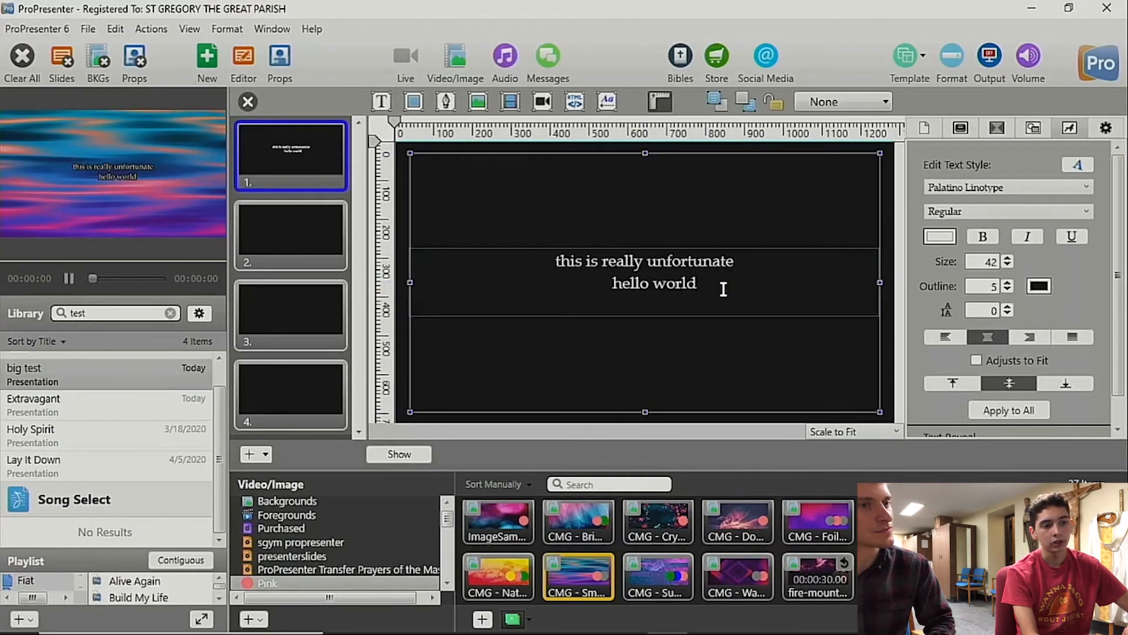
{"action": "left_click_drag", "start_coordinate": [716, 292], "coordinate": [545, 257]}
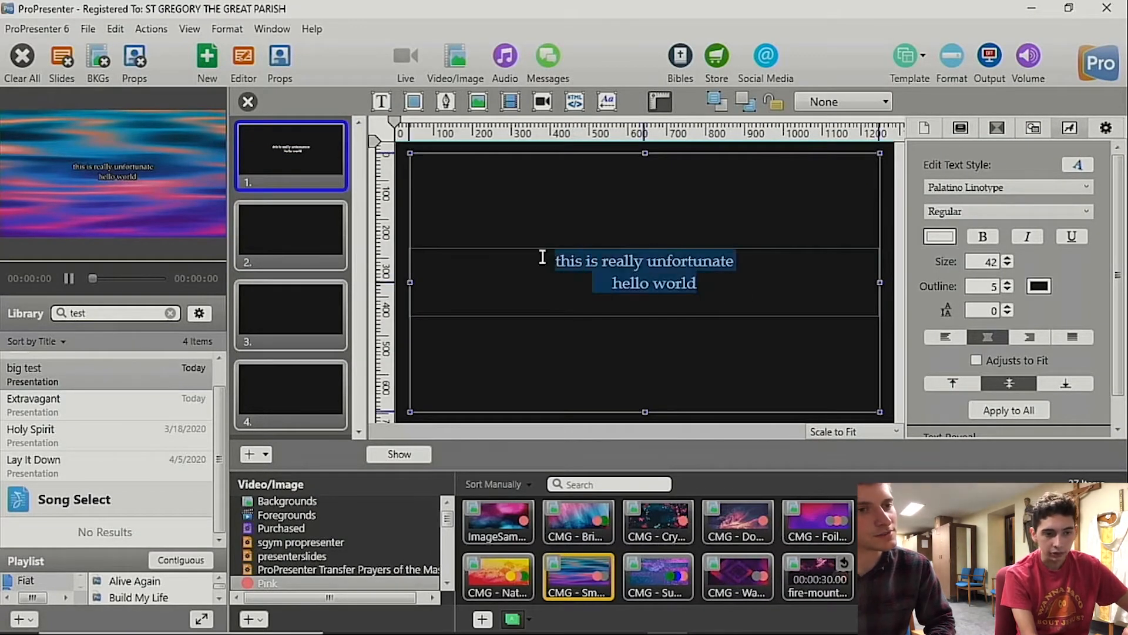
{"action": "double_click", "coordinate": [996, 312]}
{"action": "type", "text": "35"}
{"action": "key", "text": "Return"}
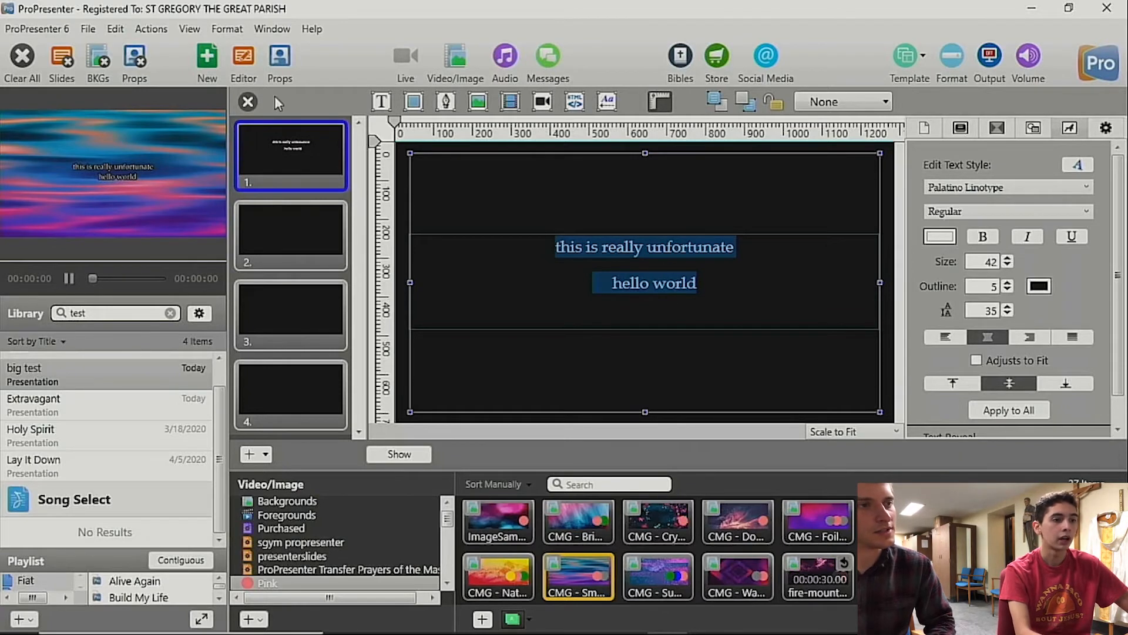
{"action": "left_click", "coordinate": [247, 101]}
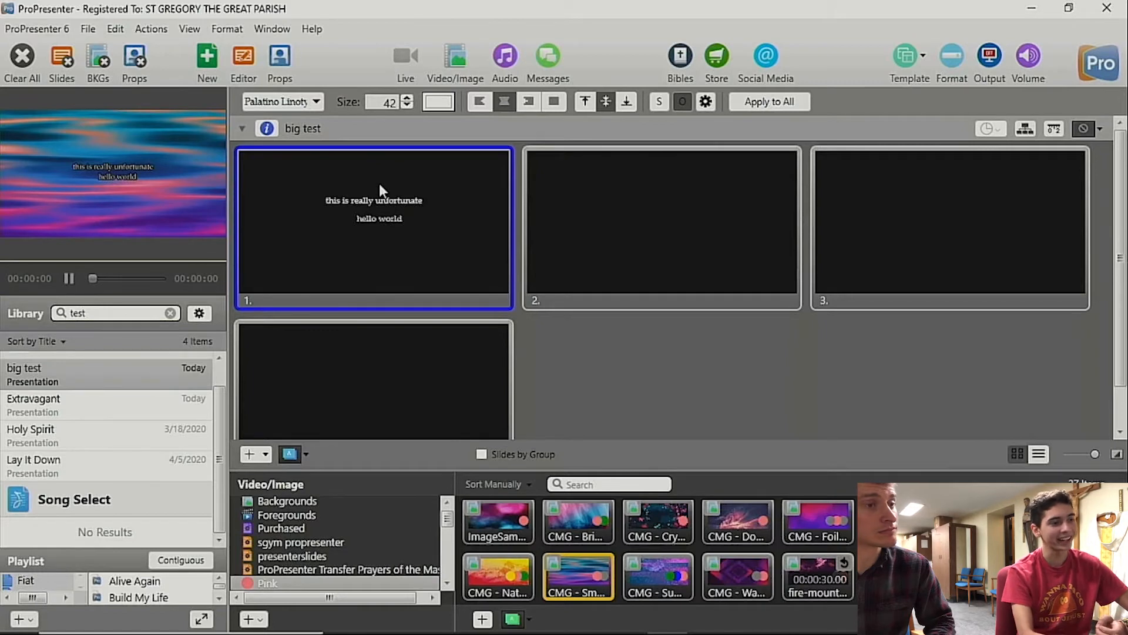
Step: Examine the copyright format in the preferences and the copyright text's formatting in the CCLI template
{"action": "left_click", "coordinate": [267, 128]}
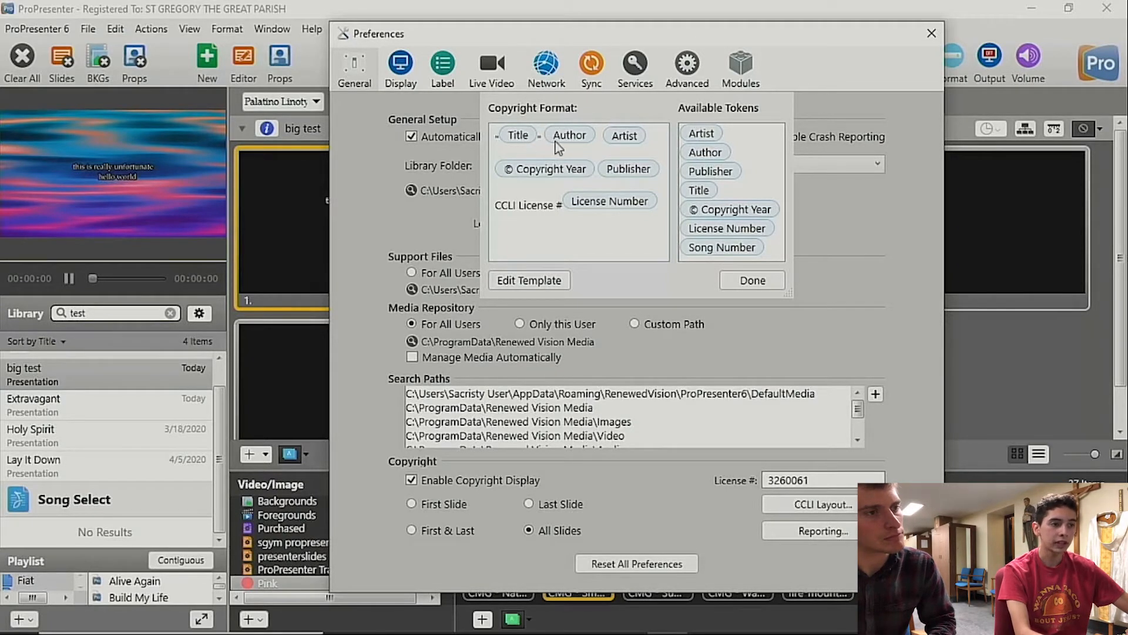
{"action": "mouse_move", "coordinate": [520, 140]}
{"action": "left_mouse_down"}
{"action": "mouse_move", "coordinate": [580, 147]}
{"action": "mouse_move", "coordinate": [524, 137]}
{"action": "left_mouse_up"}
{"action": "left_click", "coordinate": [524, 137]}
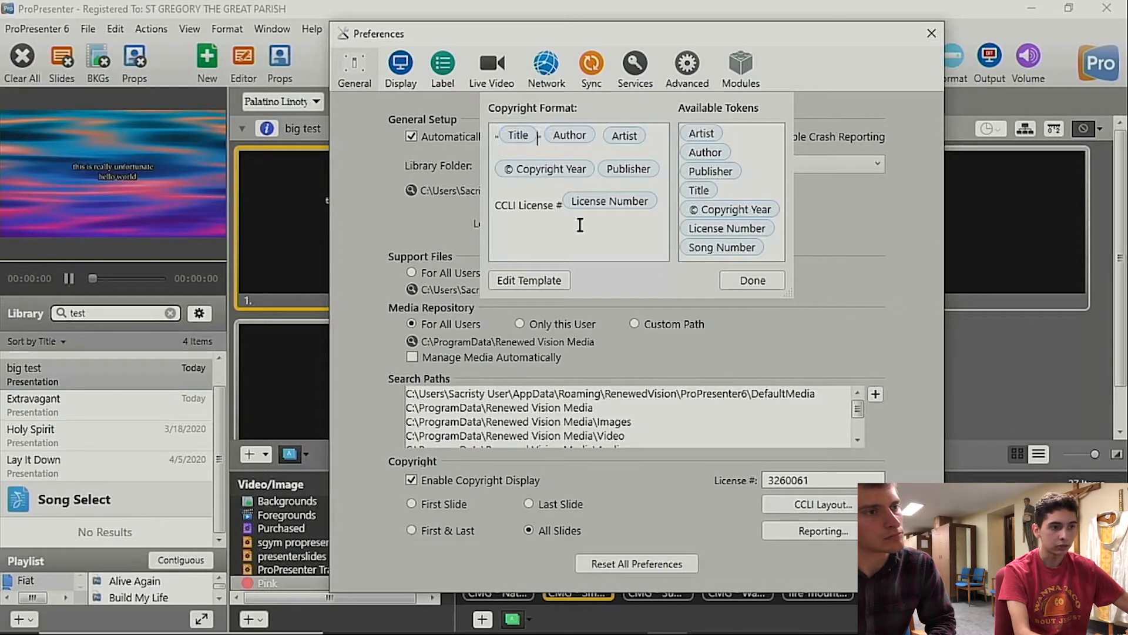
{"action": "left_click", "coordinate": [539, 281]}
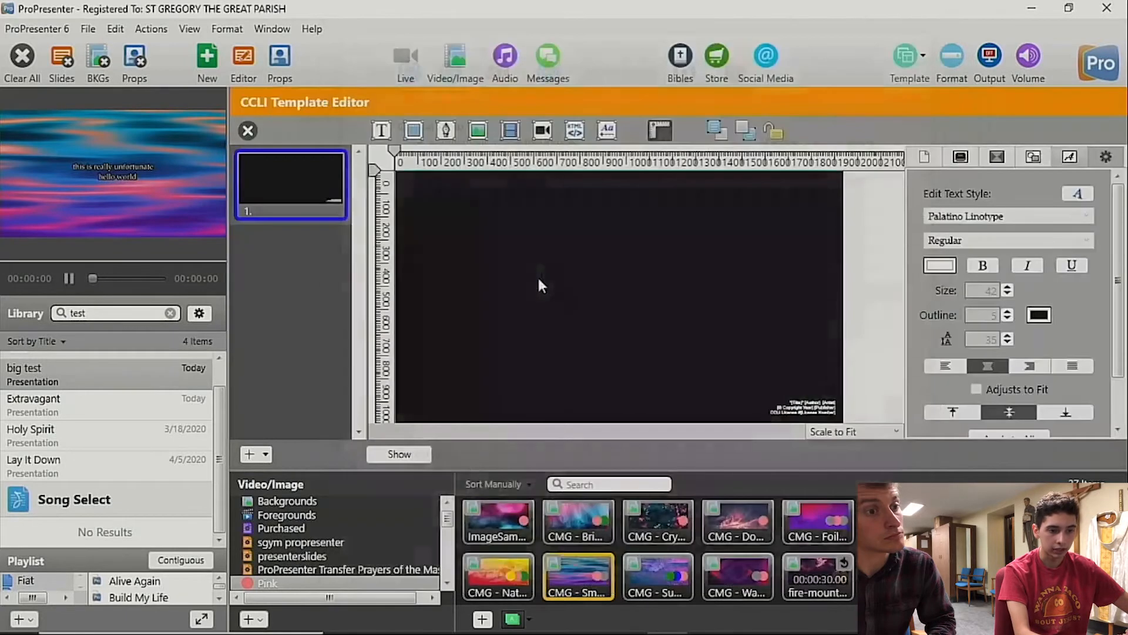
{"action": "left_click", "coordinate": [799, 403]}
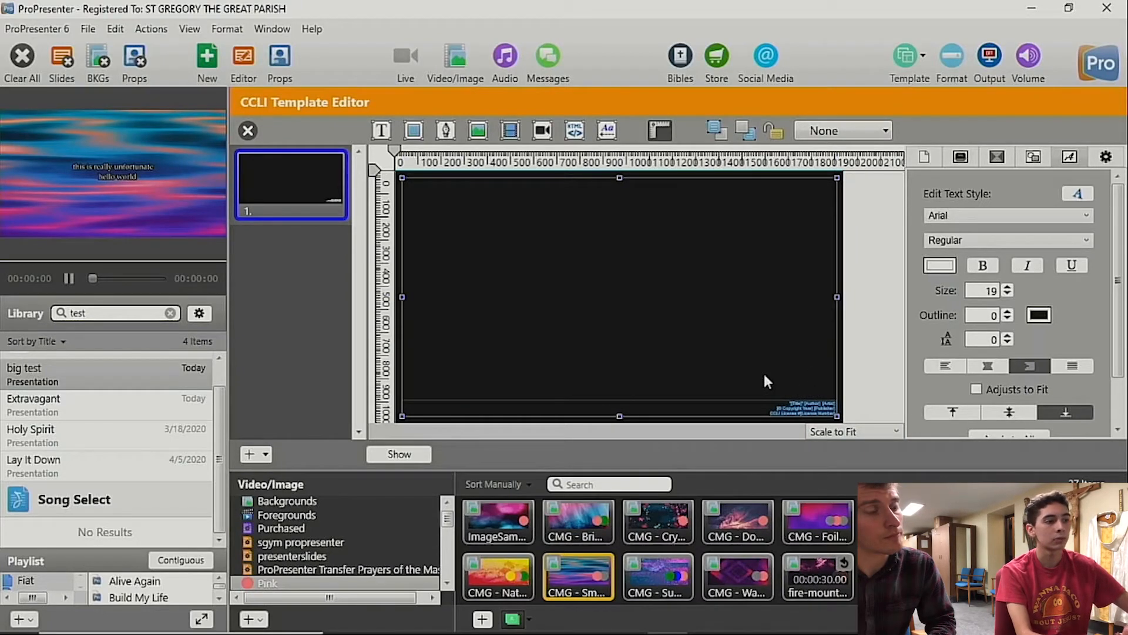
{"action": "left_click", "coordinate": [248, 130]}
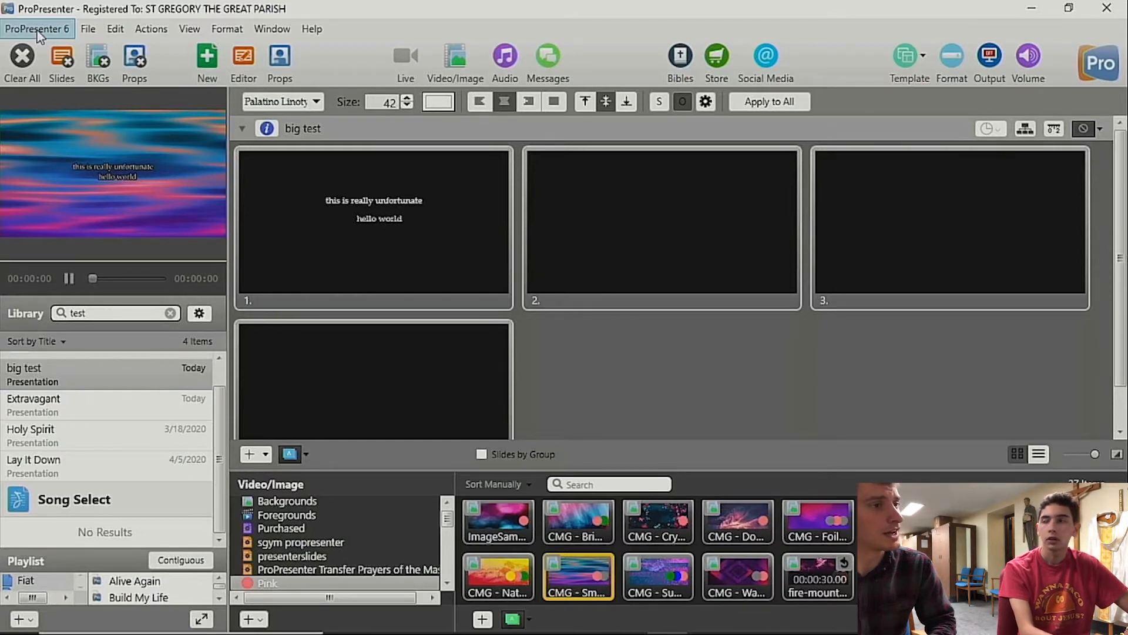
Step: Copy the reprint license line from Extravagant's Artist field into big test's Artist field
{"action": "left_click", "coordinate": [268, 129]}
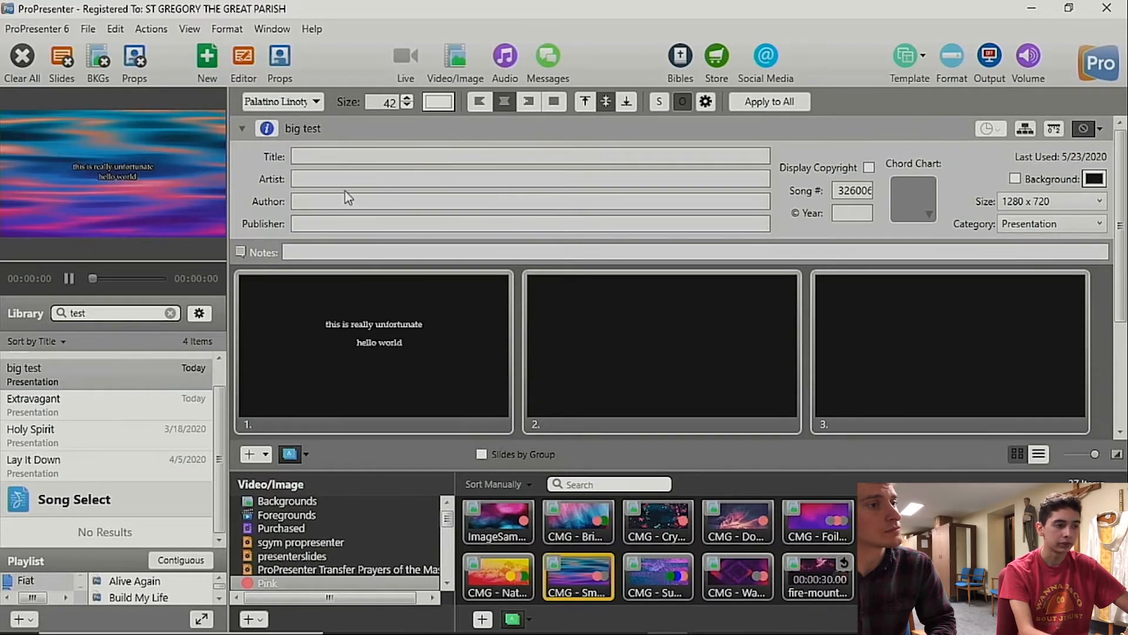
{"action": "left_click", "coordinate": [47, 403]}
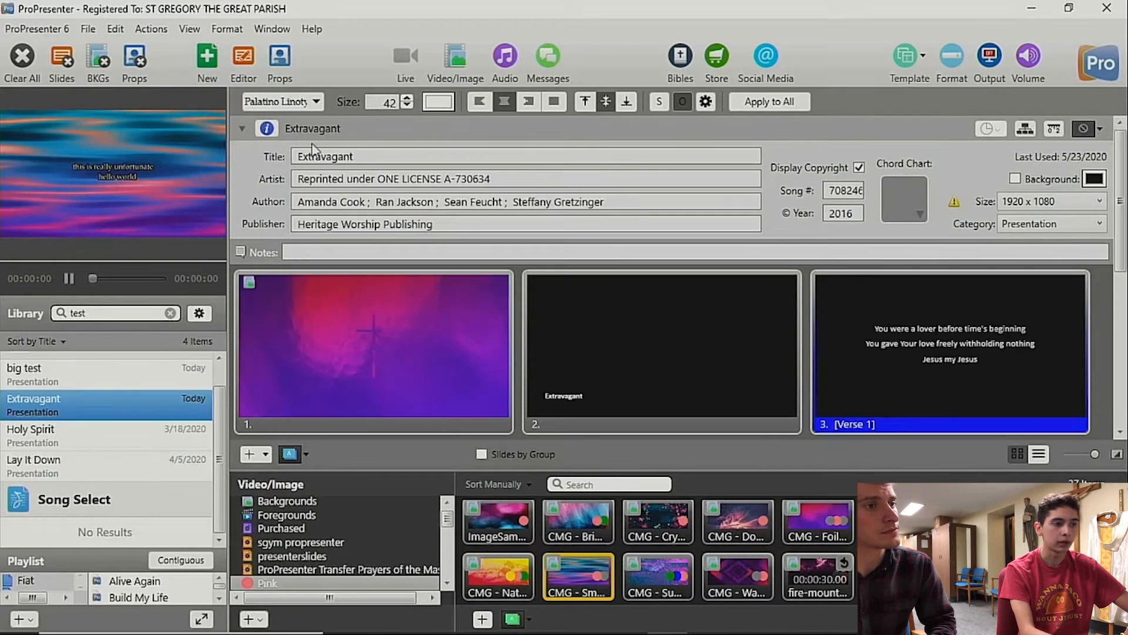
{"action": "left_click_drag", "start_coordinate": [495, 179], "coordinate": [272, 203]}
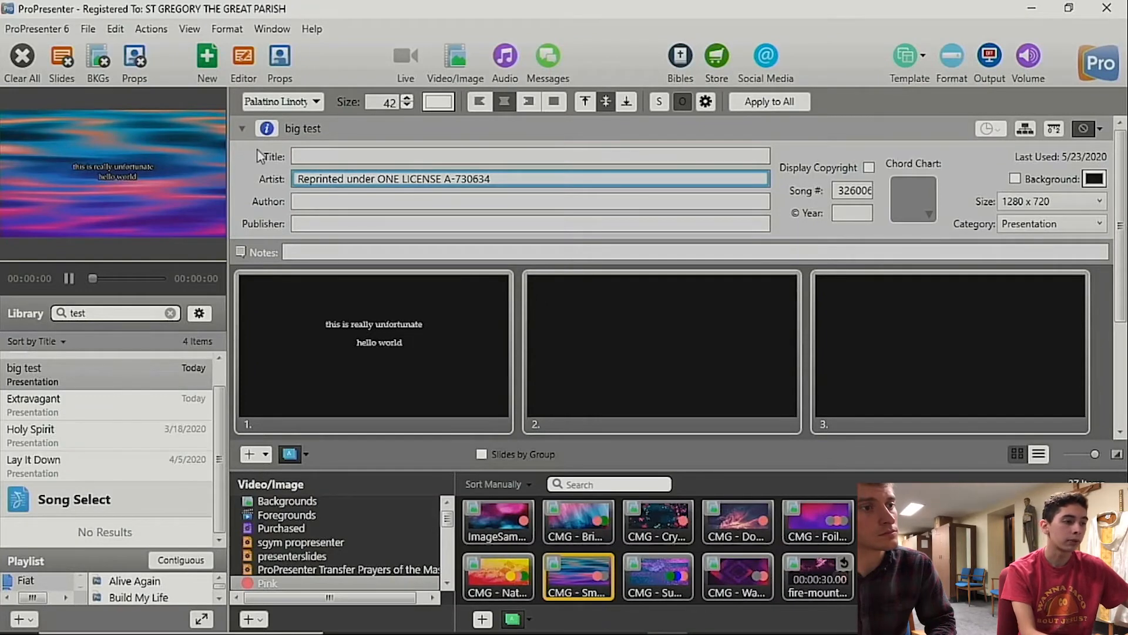
Step: Enable Display Copyright for big test, resend slide 1 to the output and hide the presentation info
{"action": "left_click", "coordinate": [441, 351]}
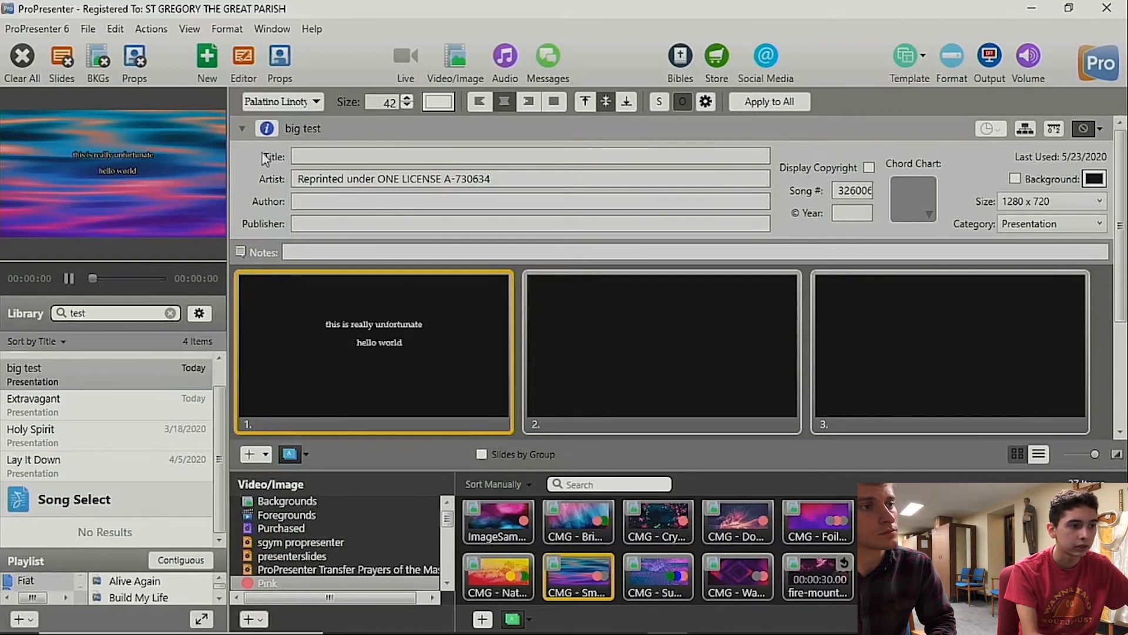
{"action": "left_click", "coordinate": [267, 128]}
{"action": "left_click", "coordinate": [274, 127]}
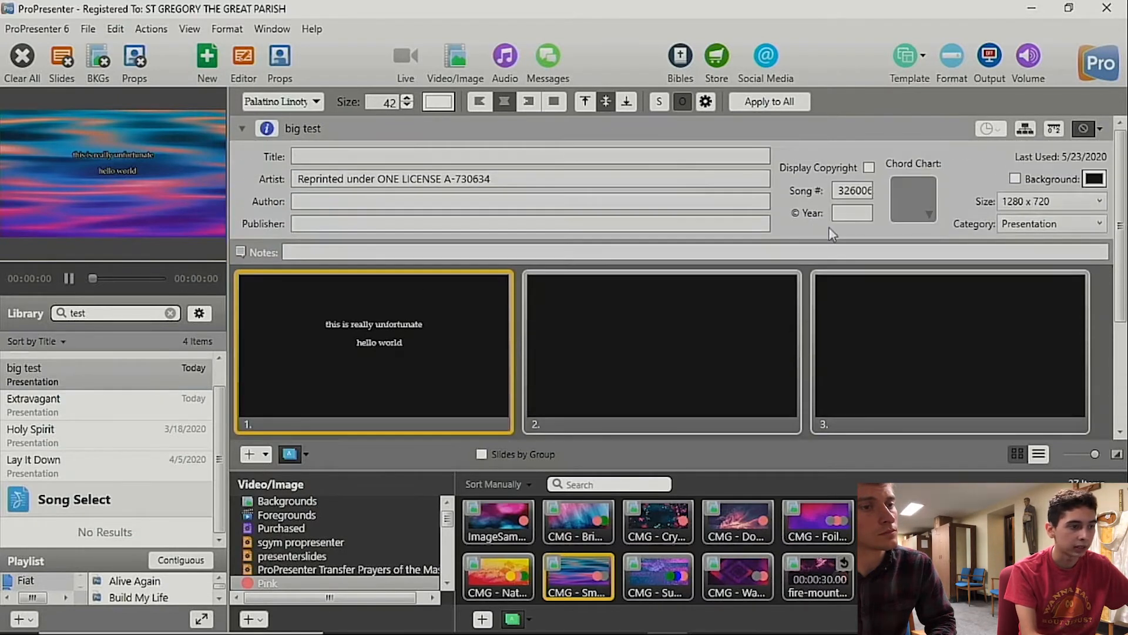
{"action": "left_click", "coordinate": [869, 168]}
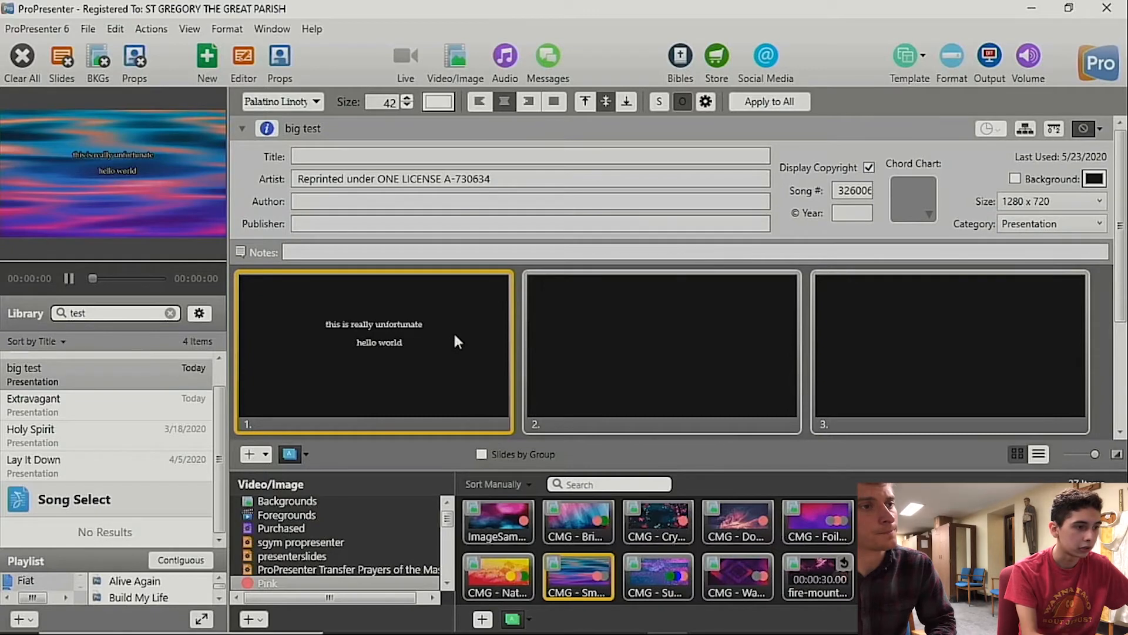
{"action": "left_click", "coordinate": [267, 128]}
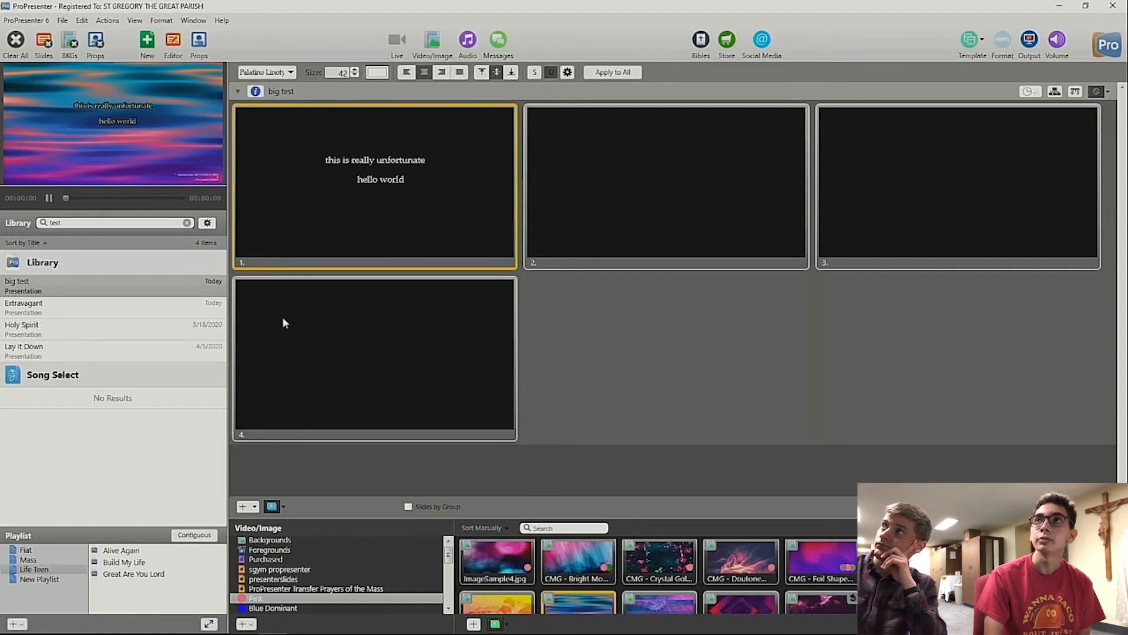
Step: Assign the Out display to screen 2 in the display preferences
{"action": "left_click", "coordinate": [40, 23]}
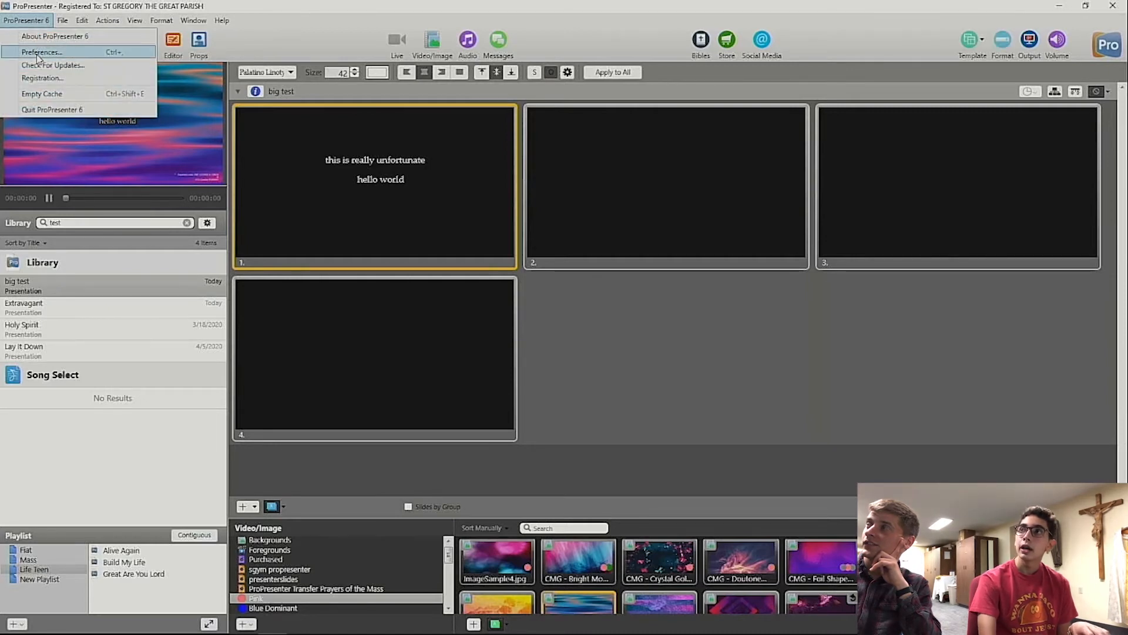
{"action": "left_click", "coordinate": [40, 52]}
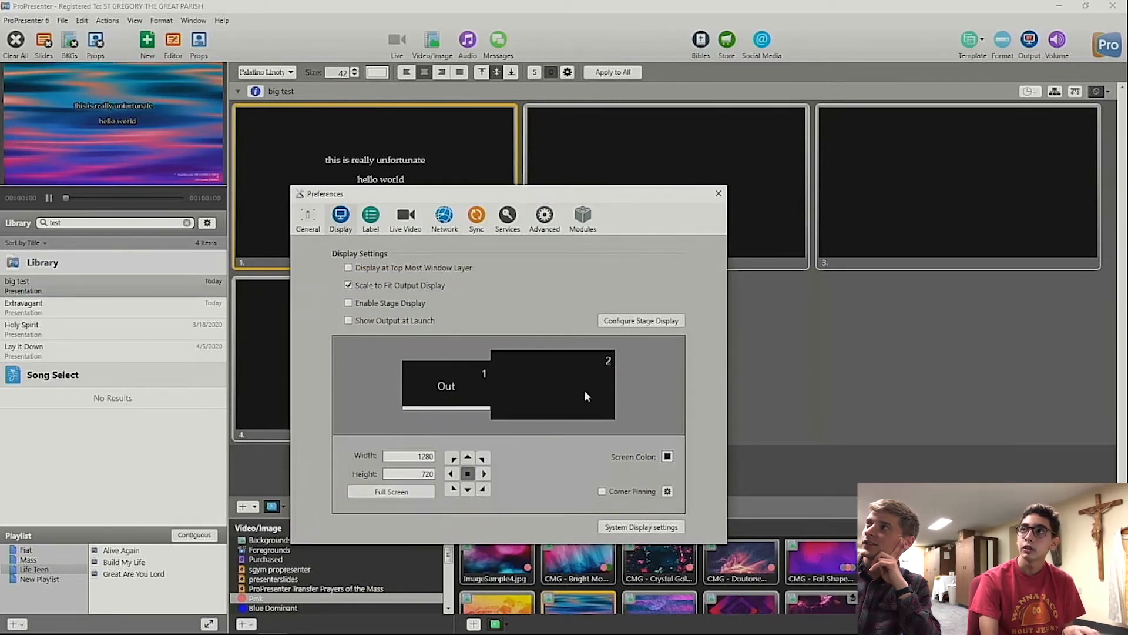
{"action": "left_click_drag", "start_coordinate": [444, 386], "coordinate": [539, 397]}
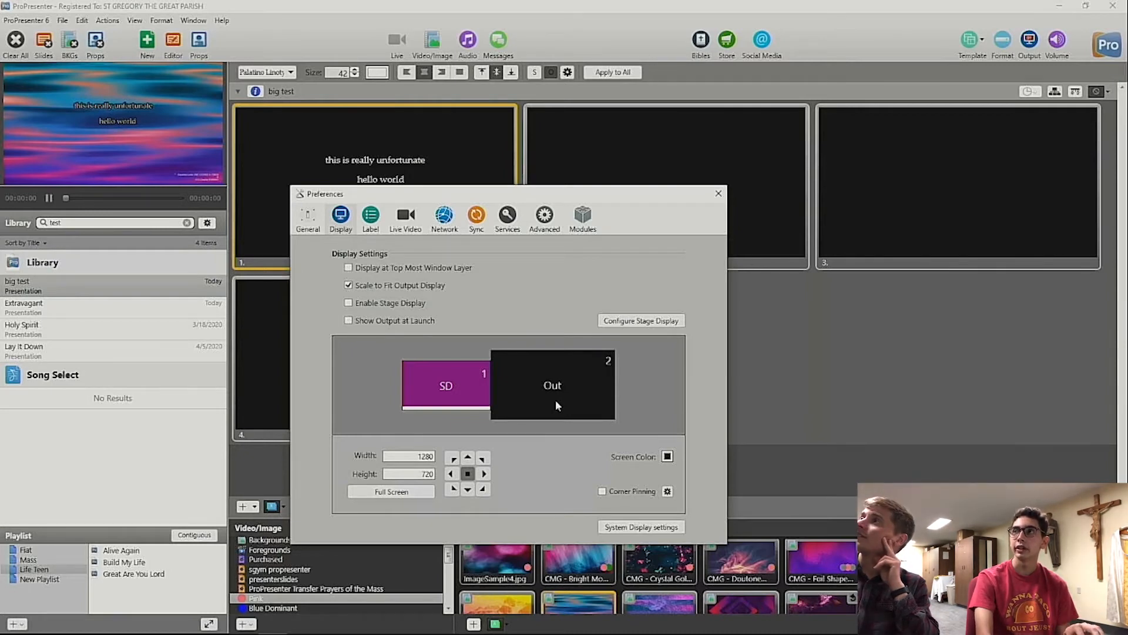
Step: Close the display preferences and turn on the output to show the big test lyric slide full screen
{"action": "mouse_move", "coordinate": [556, 387]}
{"action": "left_mouse_down"}
{"action": "mouse_move", "coordinate": [456, 382]}
{"action": "mouse_move", "coordinate": [574, 399]}
{"action": "left_mouse_up"}
{"action": "left_click_drag", "start_coordinate": [494, 390], "coordinate": [579, 385]}
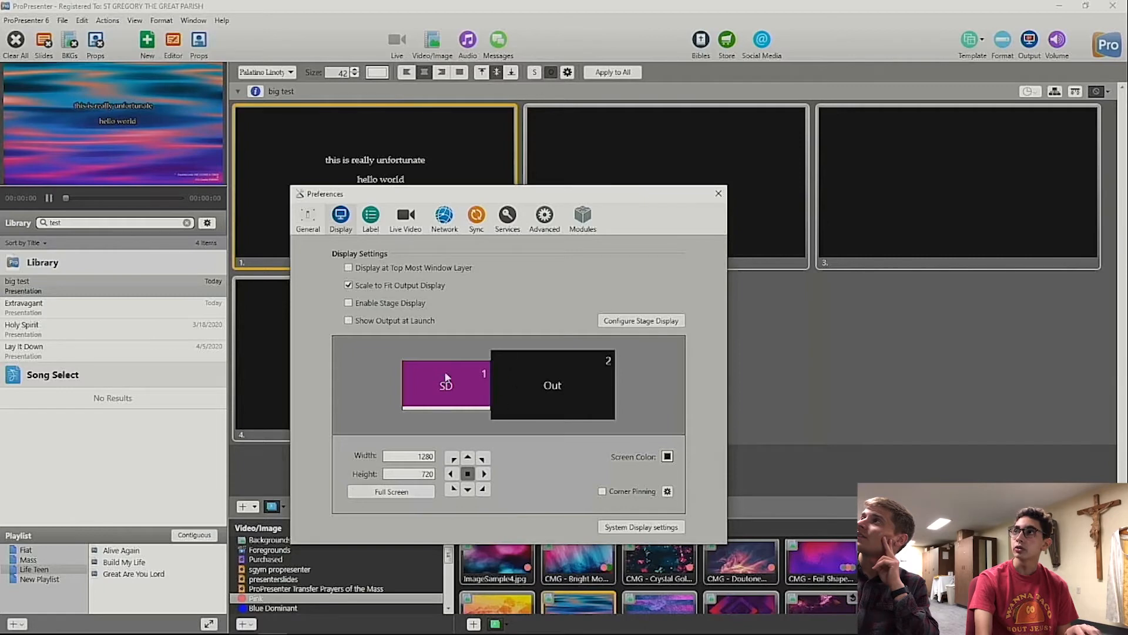
{"action": "left_click", "coordinate": [717, 195]}
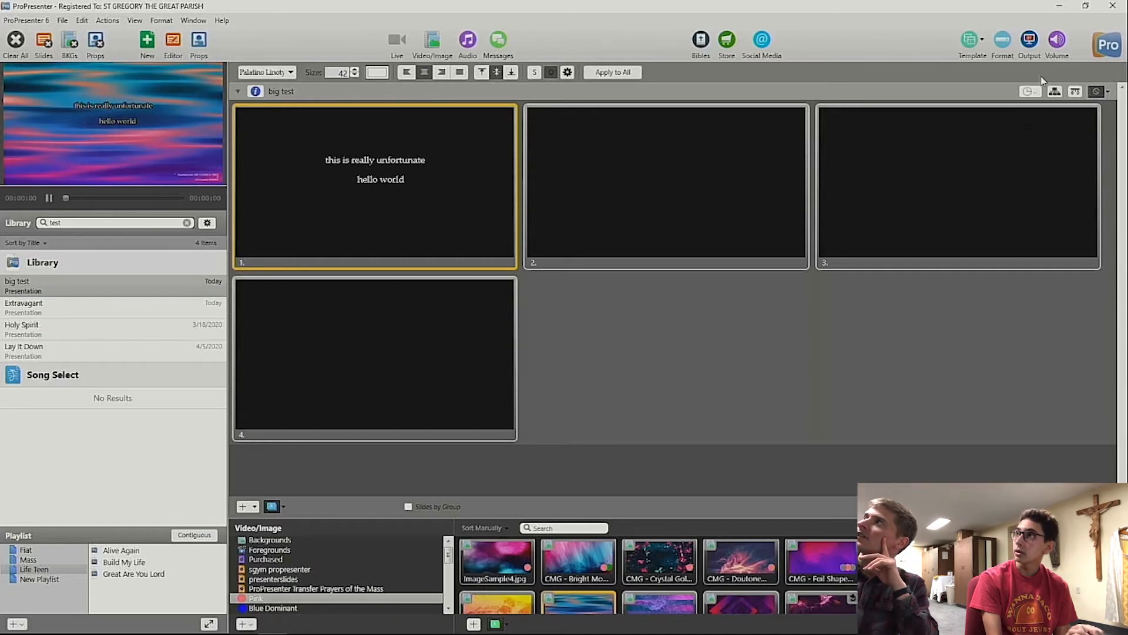
{"action": "left_click", "coordinate": [1030, 39]}
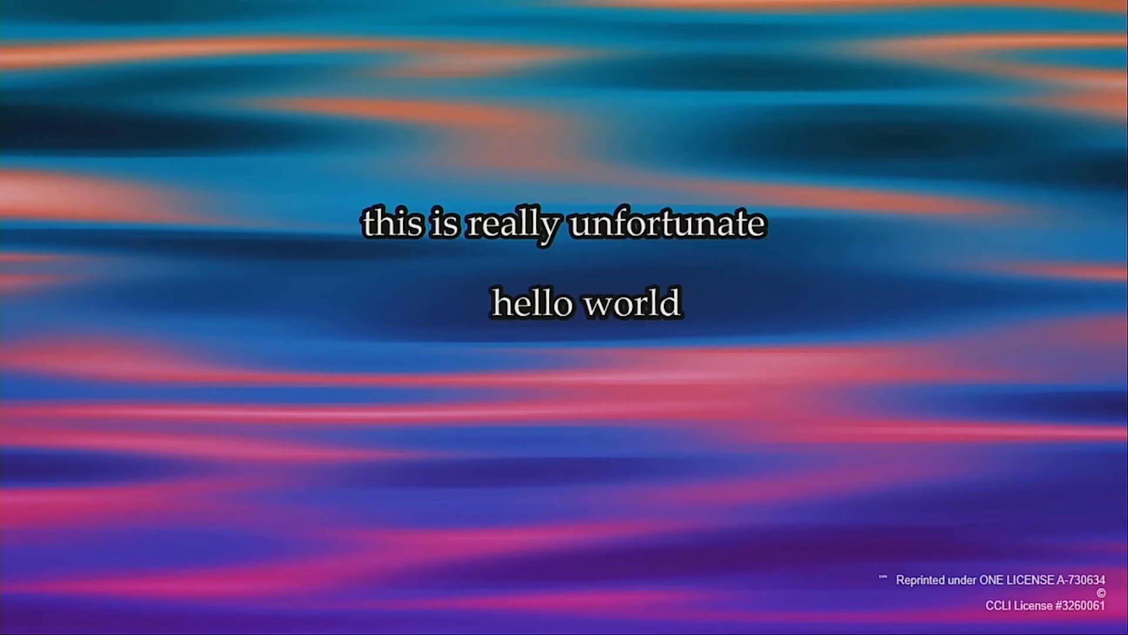
{"action": "key", "text": "Escape"}
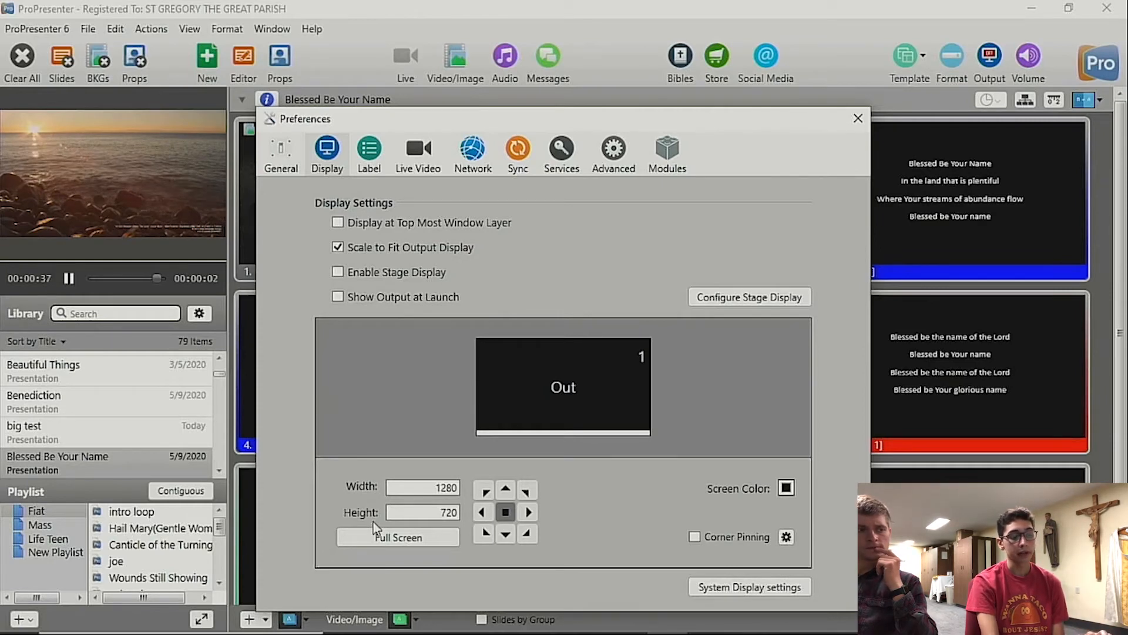
Step: Set the Out display to the full-screen size of 1366 by 768 and centre it on screen 1
{"action": "left_click", "coordinate": [437, 514]}
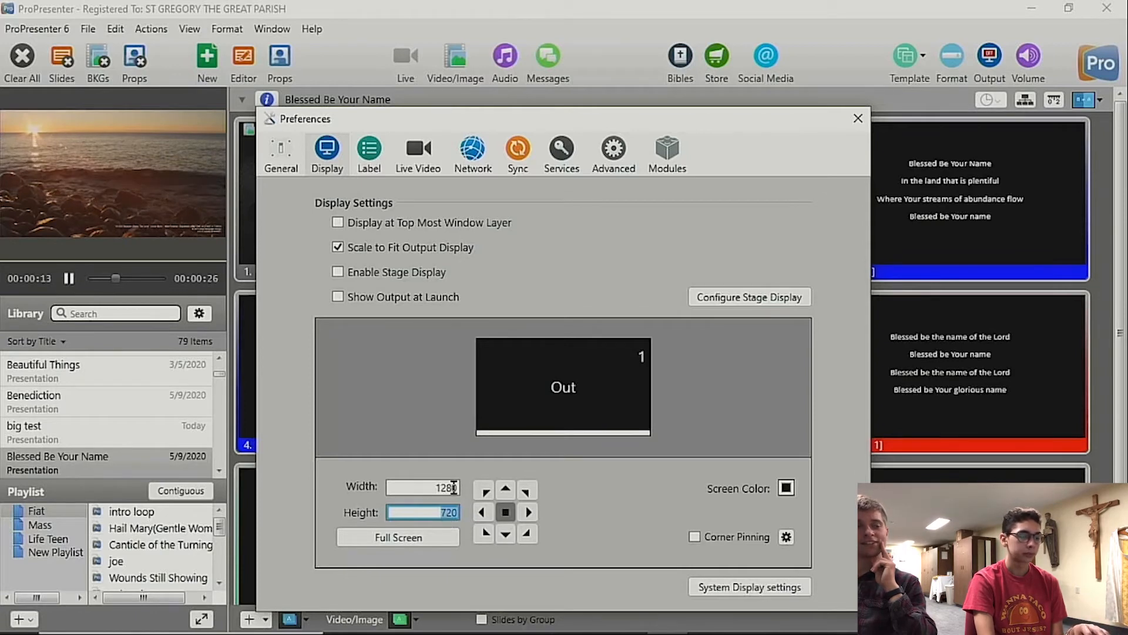
{"action": "left_click", "coordinate": [426, 512]}
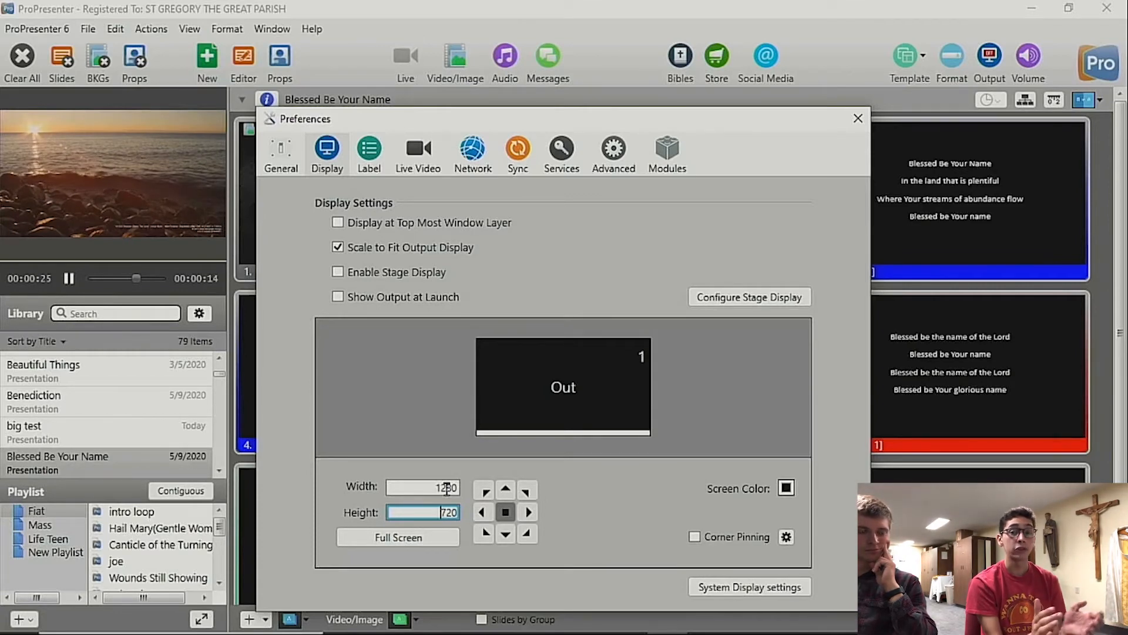
{"action": "left_click", "coordinate": [418, 537]}
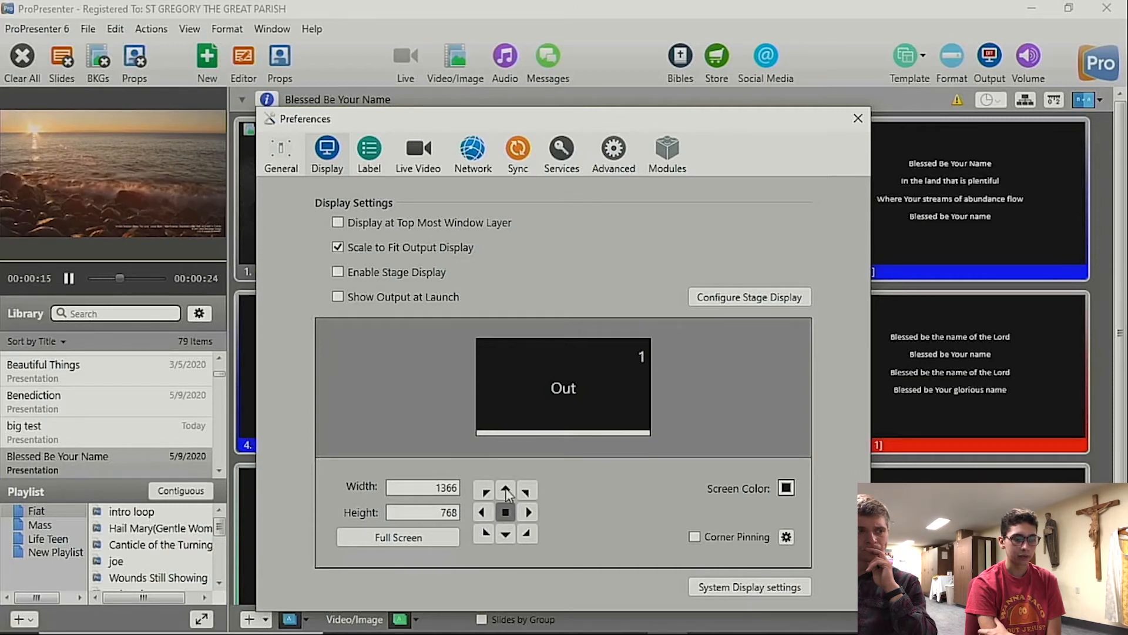
{"action": "left_click", "coordinate": [527, 512]}
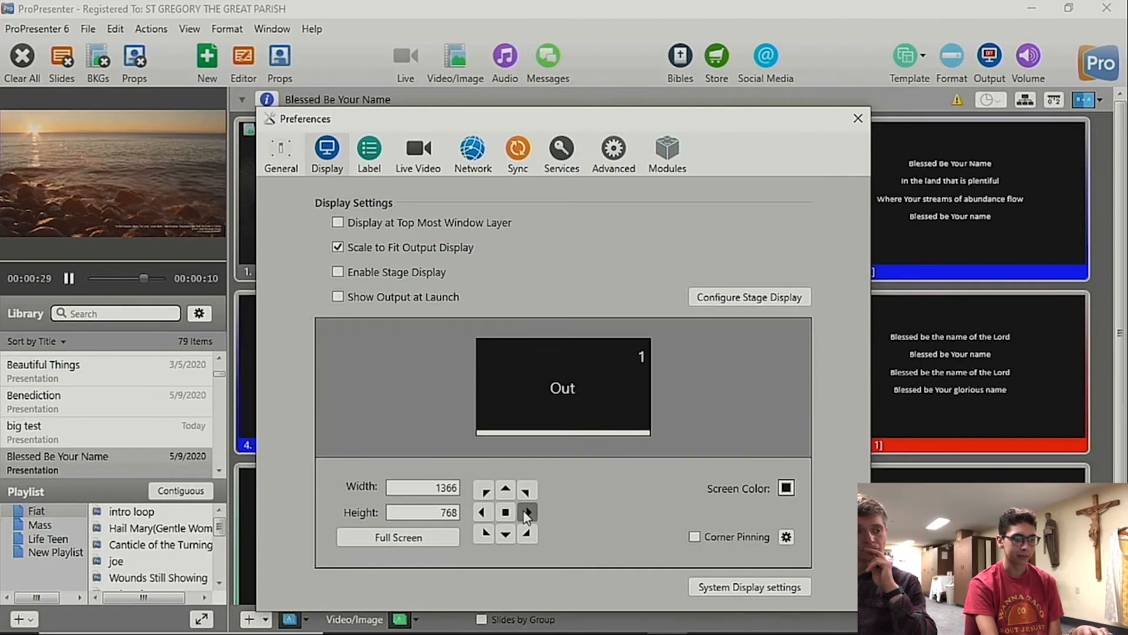
{"action": "left_click", "coordinate": [506, 511]}
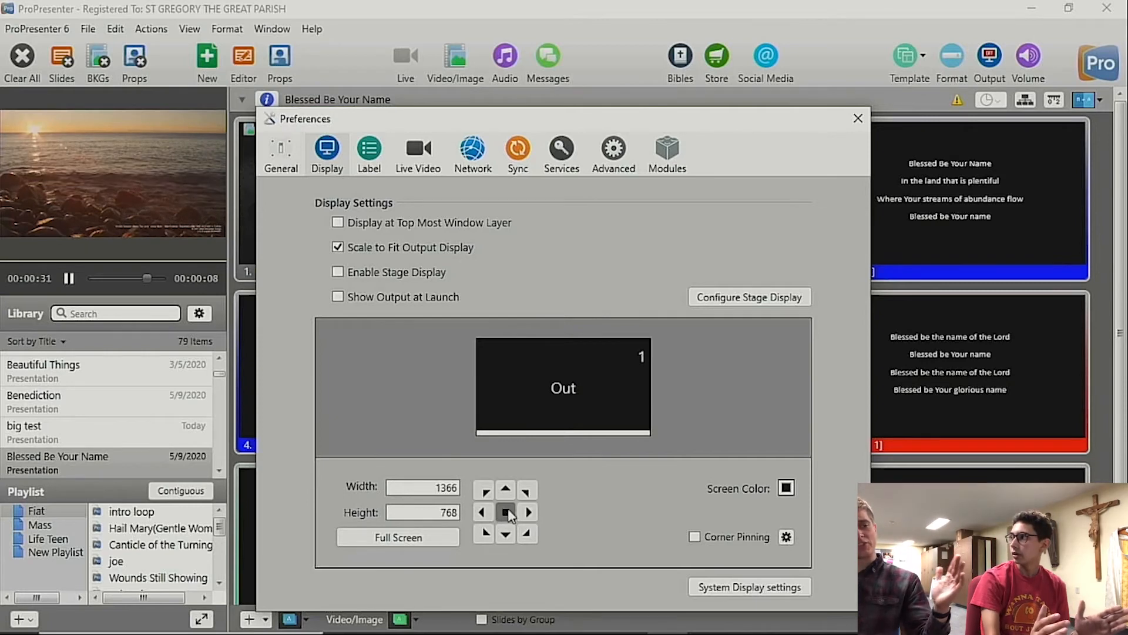
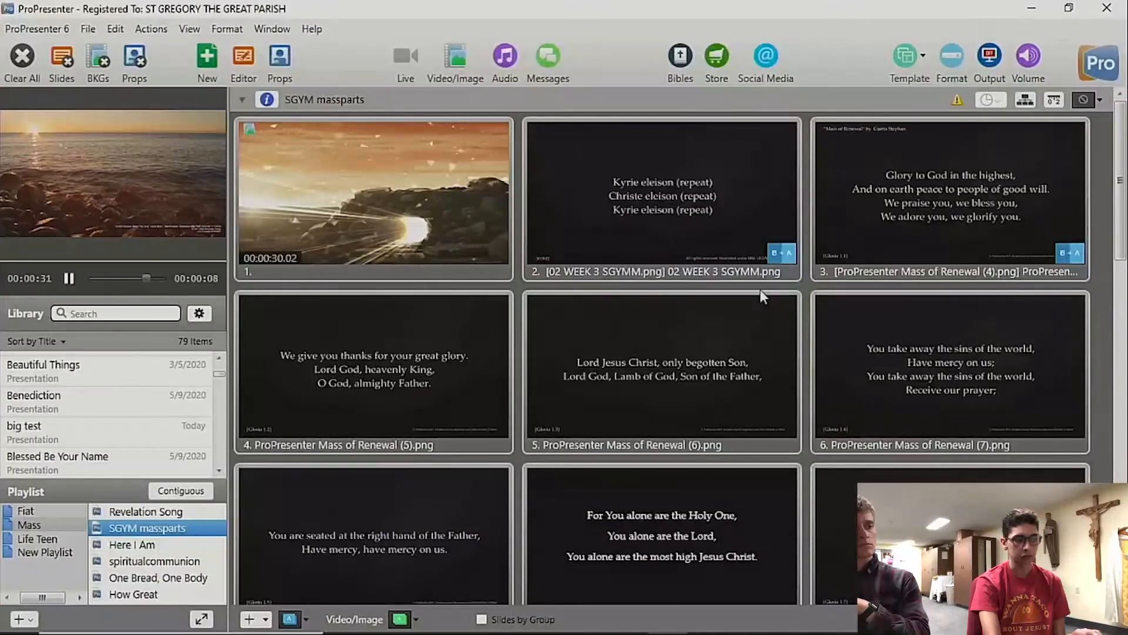
Step: Send slides 2, 3 and 21 of SGYM massparts to the output one after another
{"action": "left_click", "coordinate": [727, 221]}
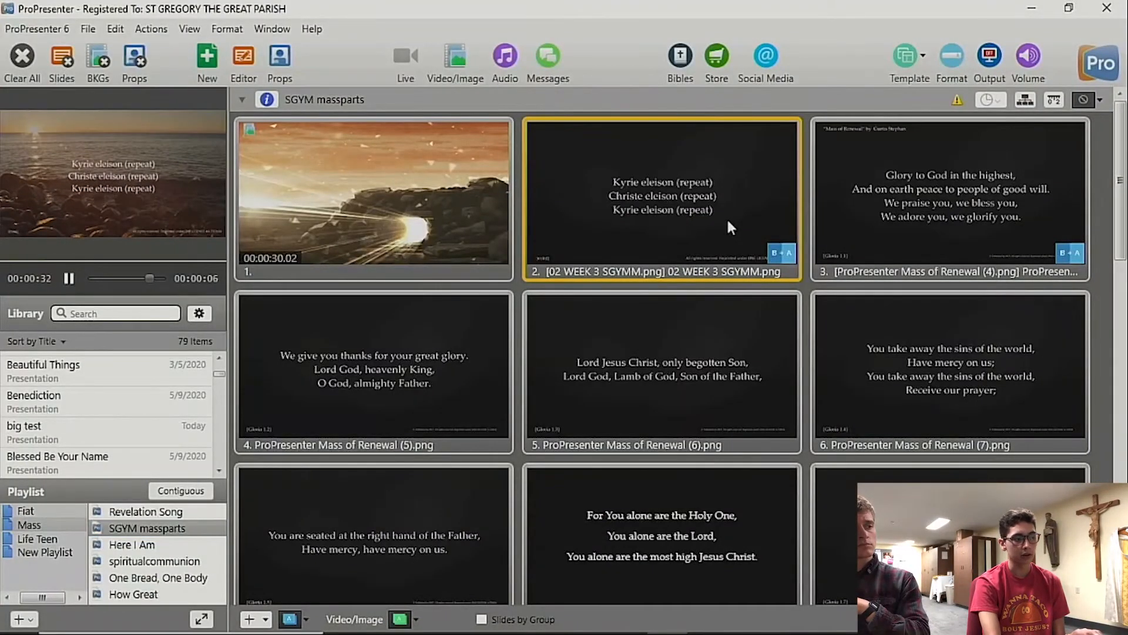
{"action": "key", "text": "Right"}
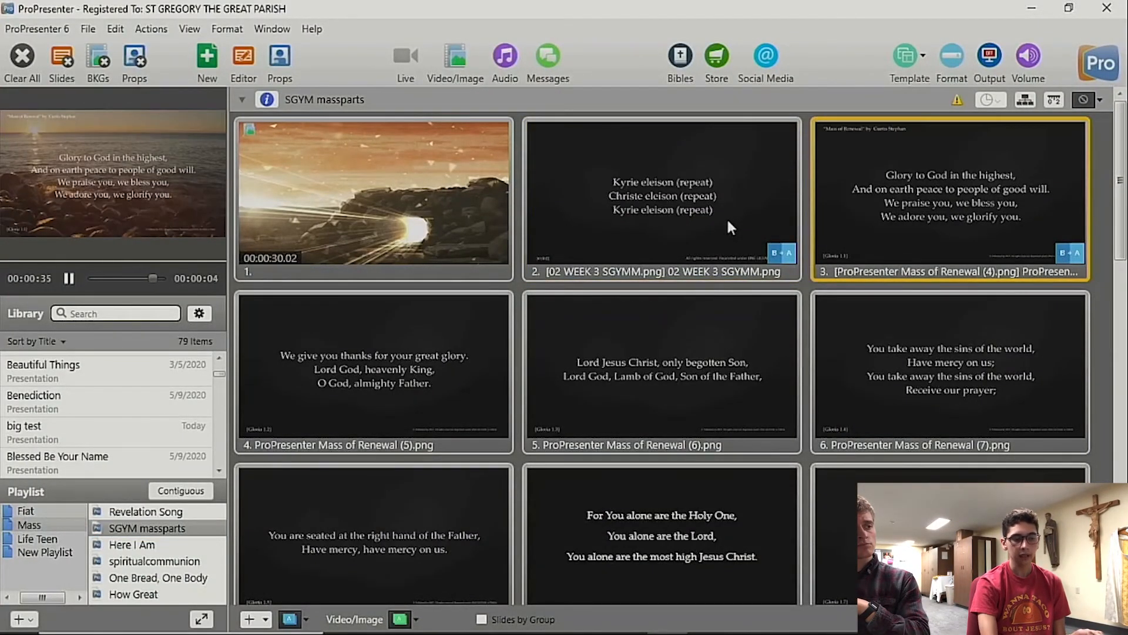
{"action": "scroll", "coordinate": [755, 383], "scroll_direction": "down", "scroll_amount": 10}
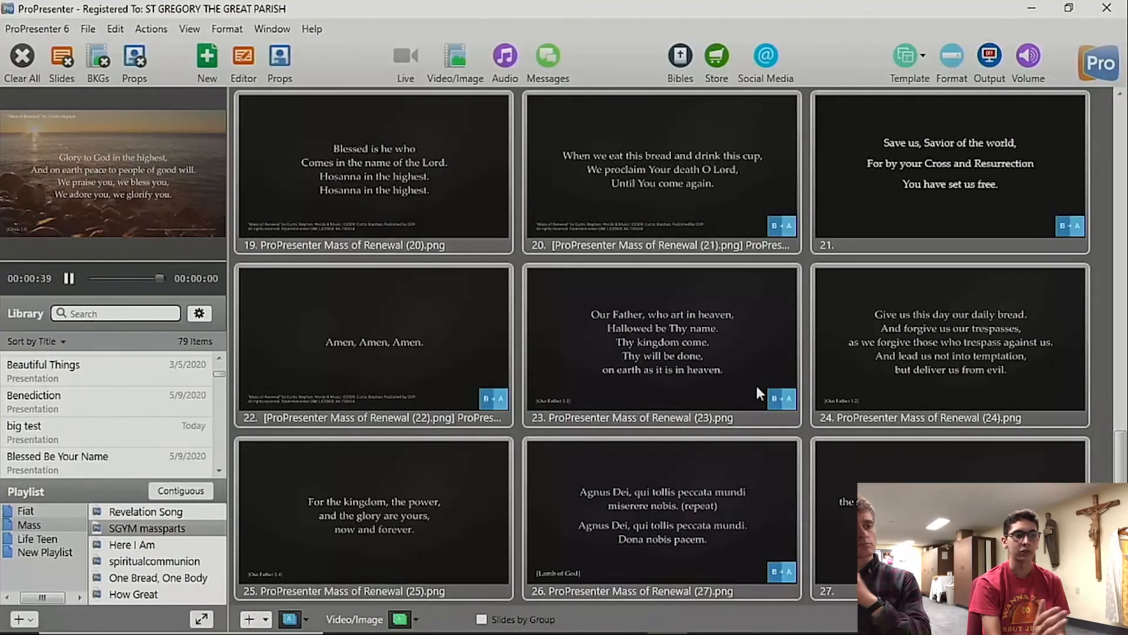
{"action": "left_click", "coordinate": [927, 227]}
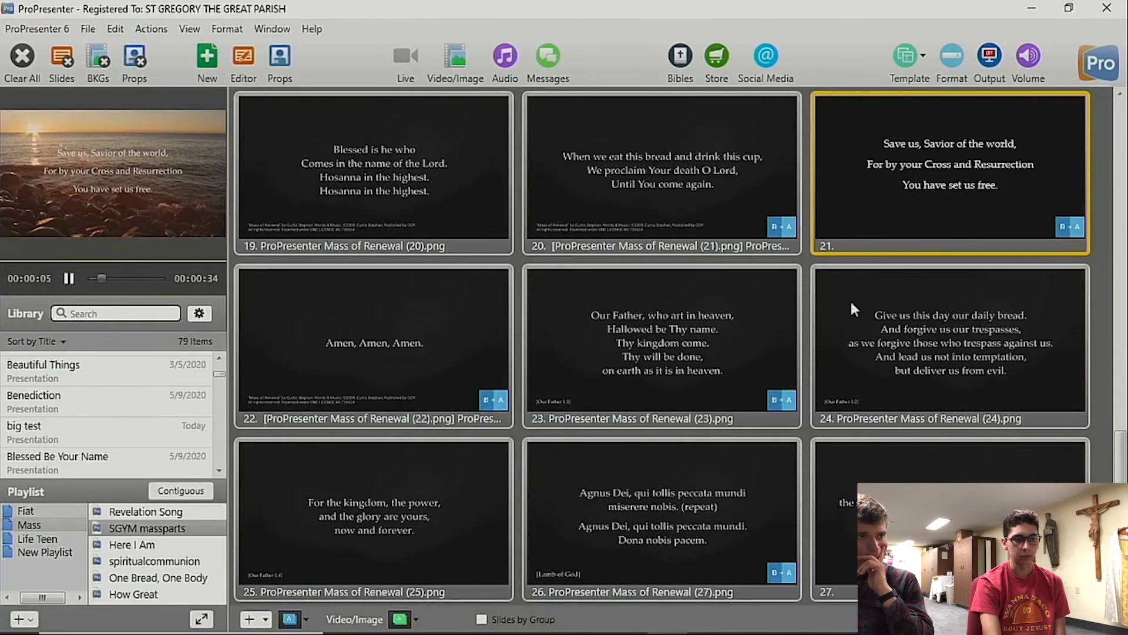
Step: Show the video and image bin and put the first Geometric background behind the live lyrics
{"action": "scroll", "coordinate": [897, 222], "scroll_direction": "up", "scroll_amount": 10}
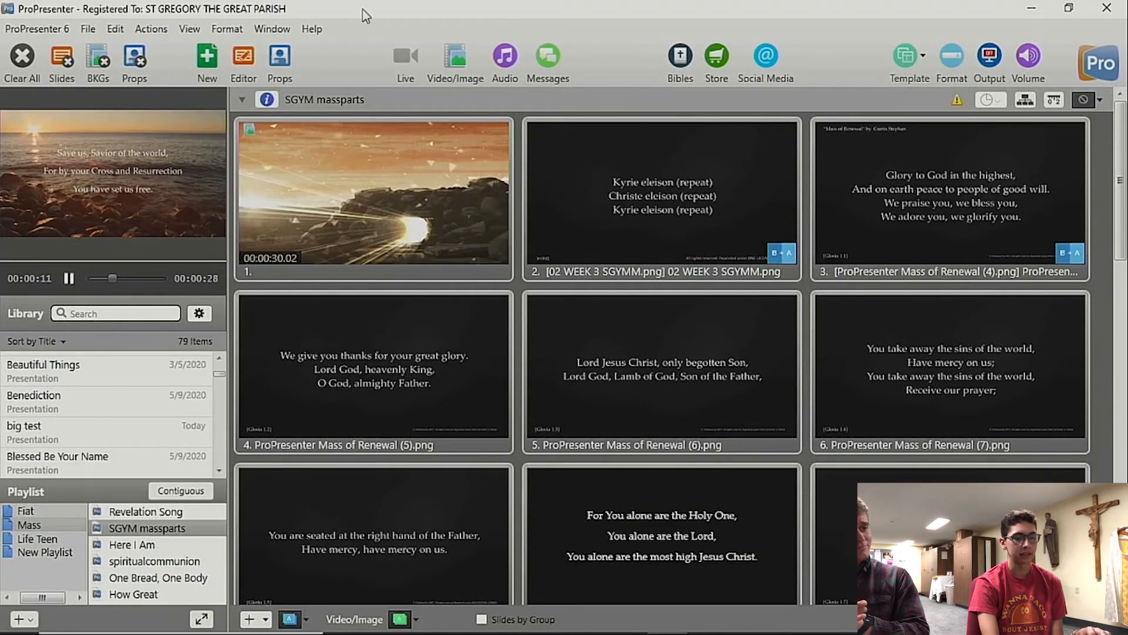
{"action": "left_click", "coordinate": [446, 49]}
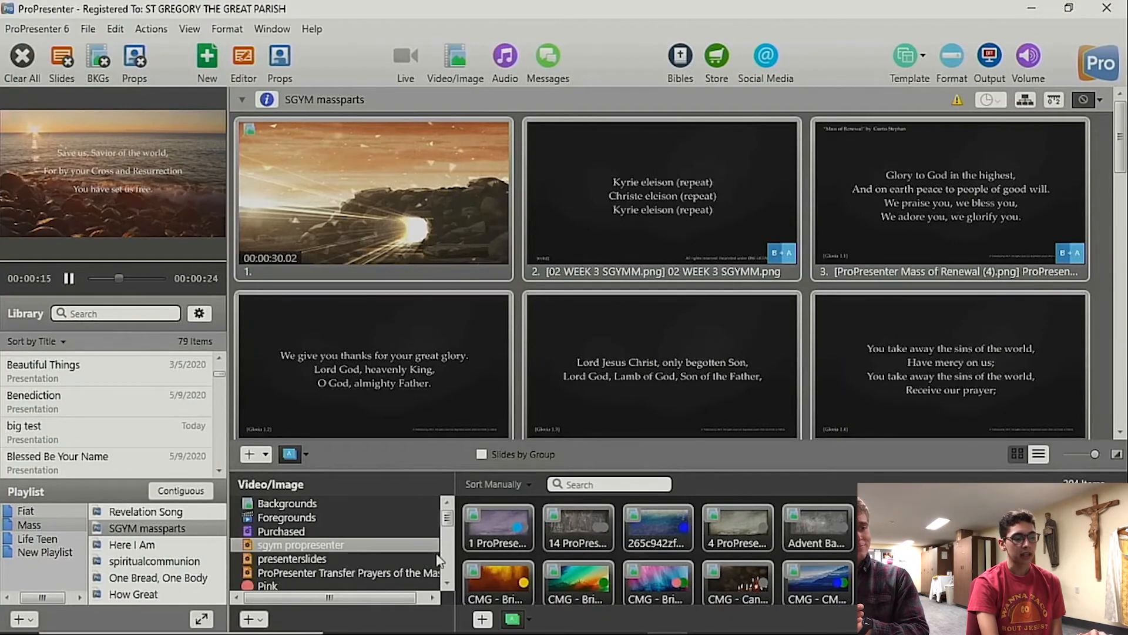
{"action": "left_click_drag", "start_coordinate": [447, 517], "coordinate": [443, 569]}
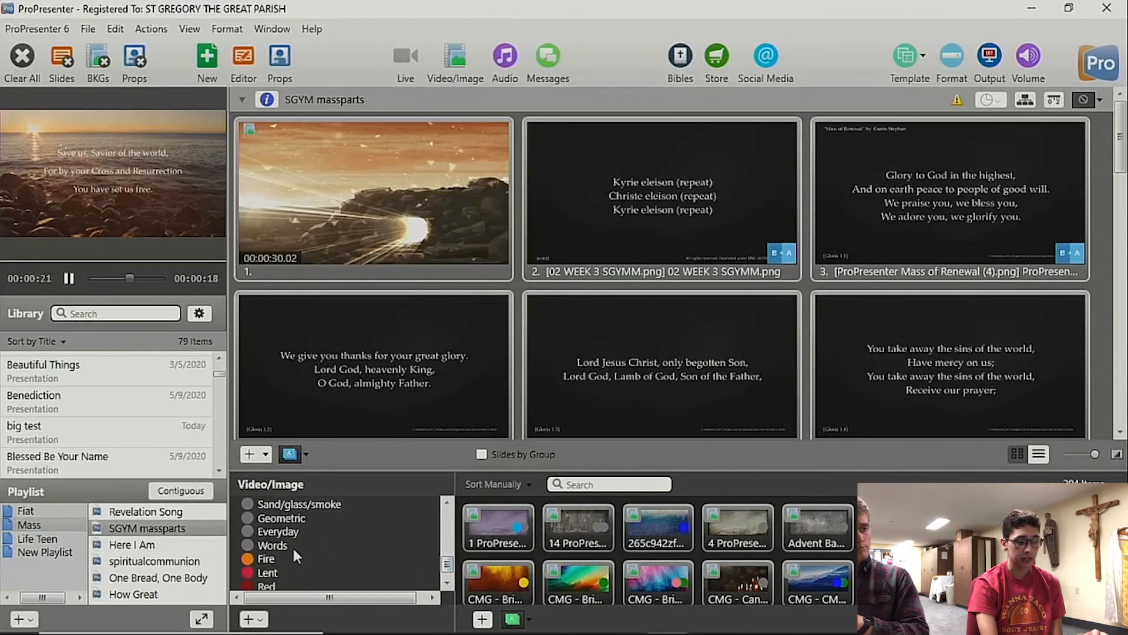
{"action": "left_click", "coordinate": [283, 519]}
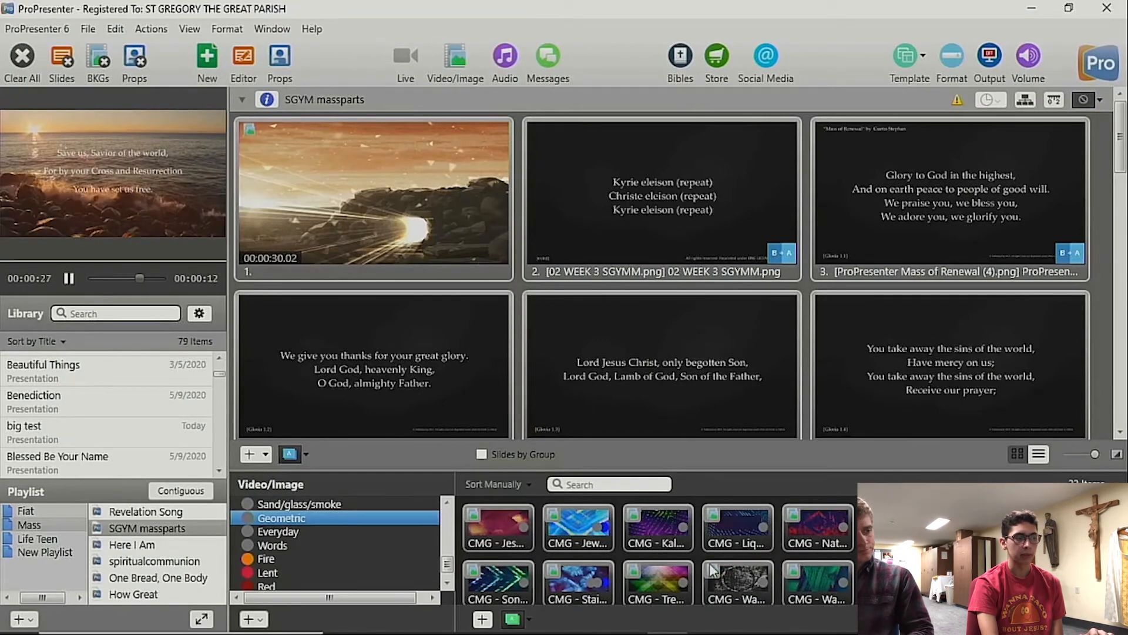
{"action": "left_click", "coordinate": [472, 516]}
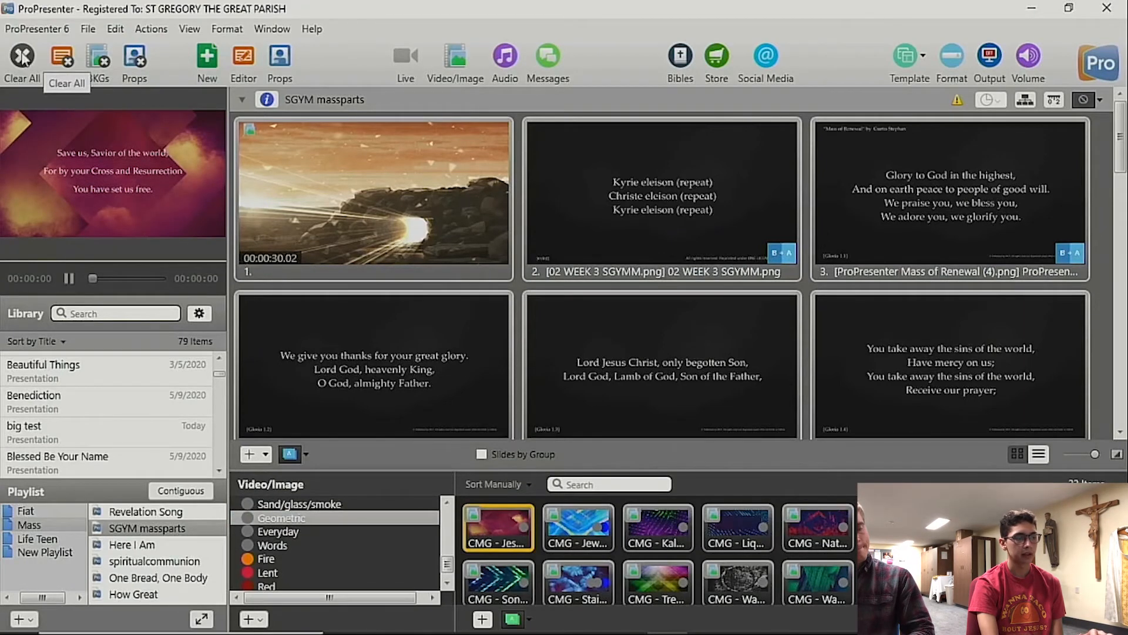
Step: Clear the slide text from the output and play the PalmSund and SilverCross backgrounds from the Lent folder
{"action": "left_click", "coordinate": [66, 57]}
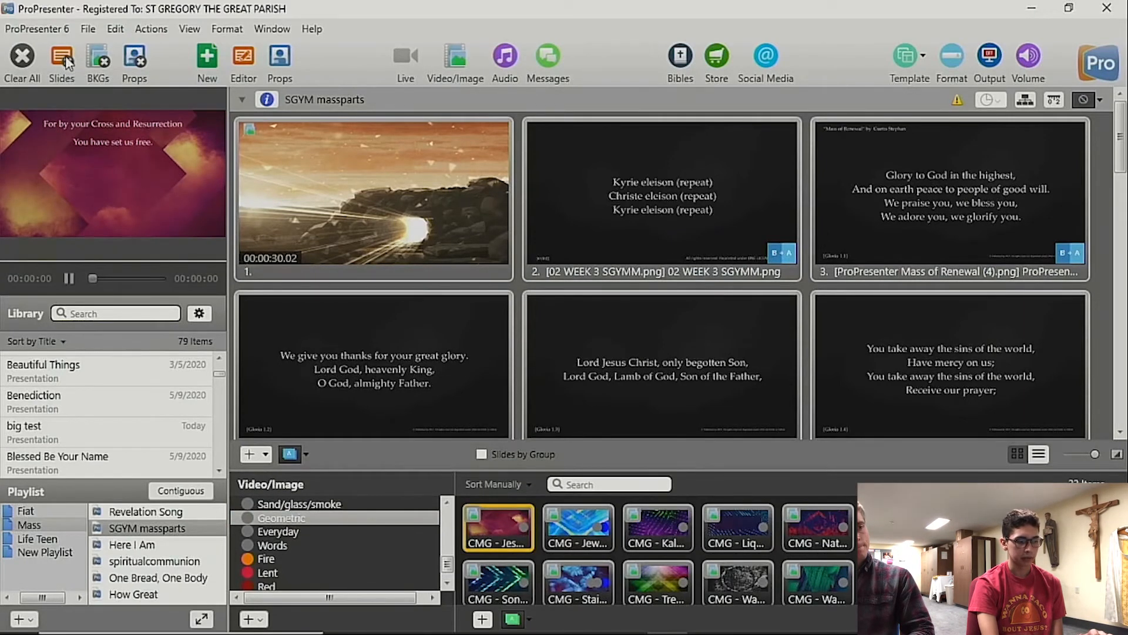
{"action": "mouse_move", "coordinate": [362, 628]}
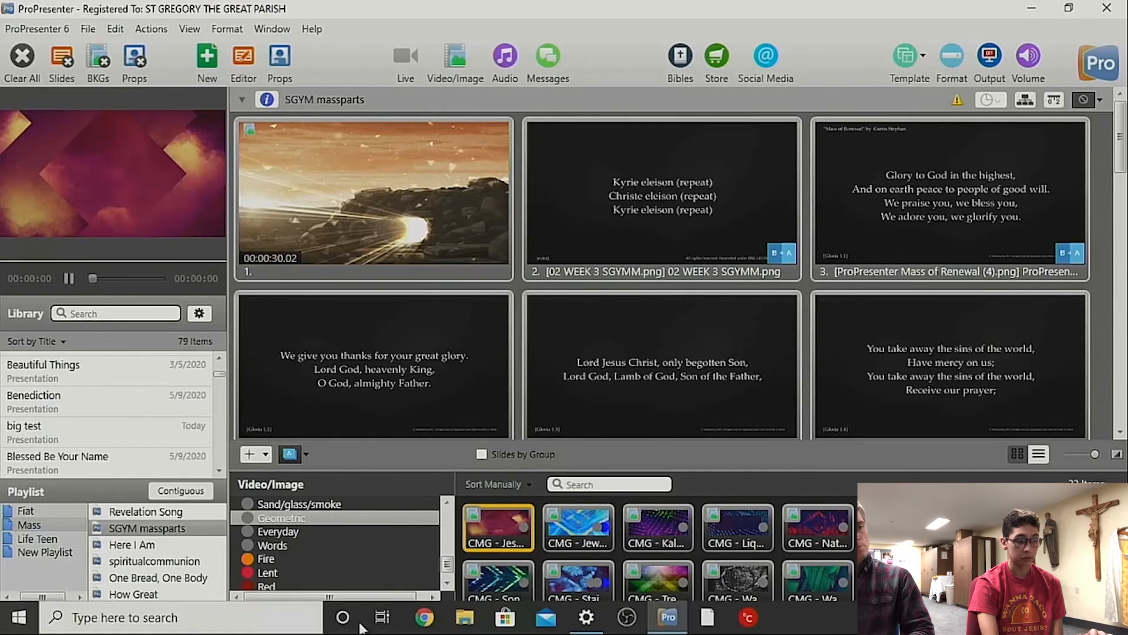
{"action": "left_click", "coordinate": [299, 574]}
{"action": "left_click", "coordinate": [268, 574]}
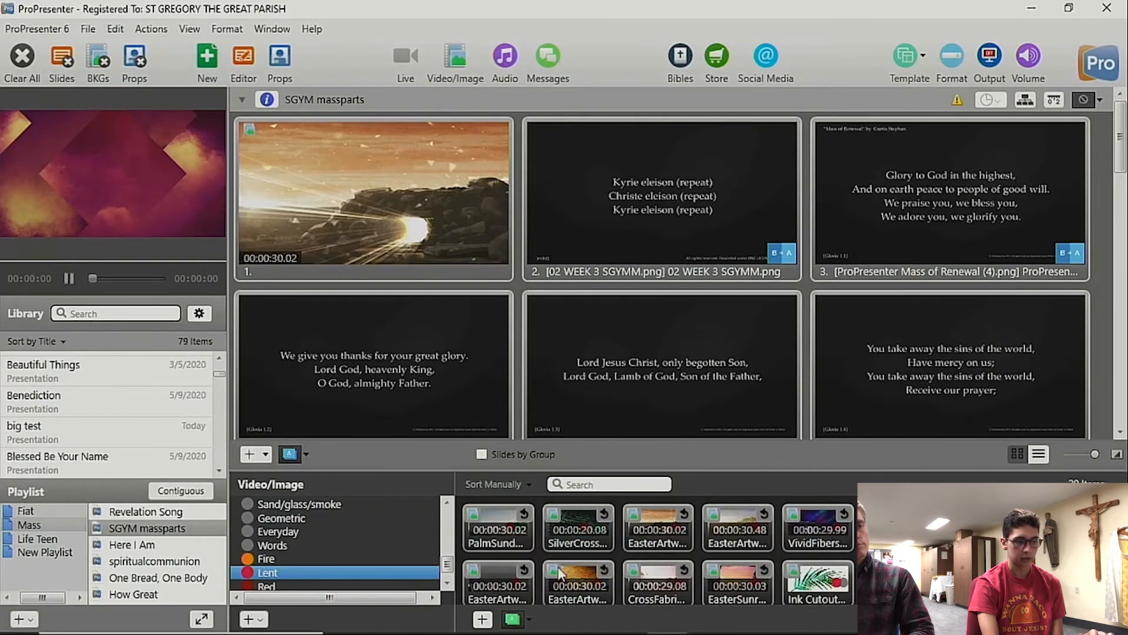
{"action": "left_click", "coordinate": [501, 532]}
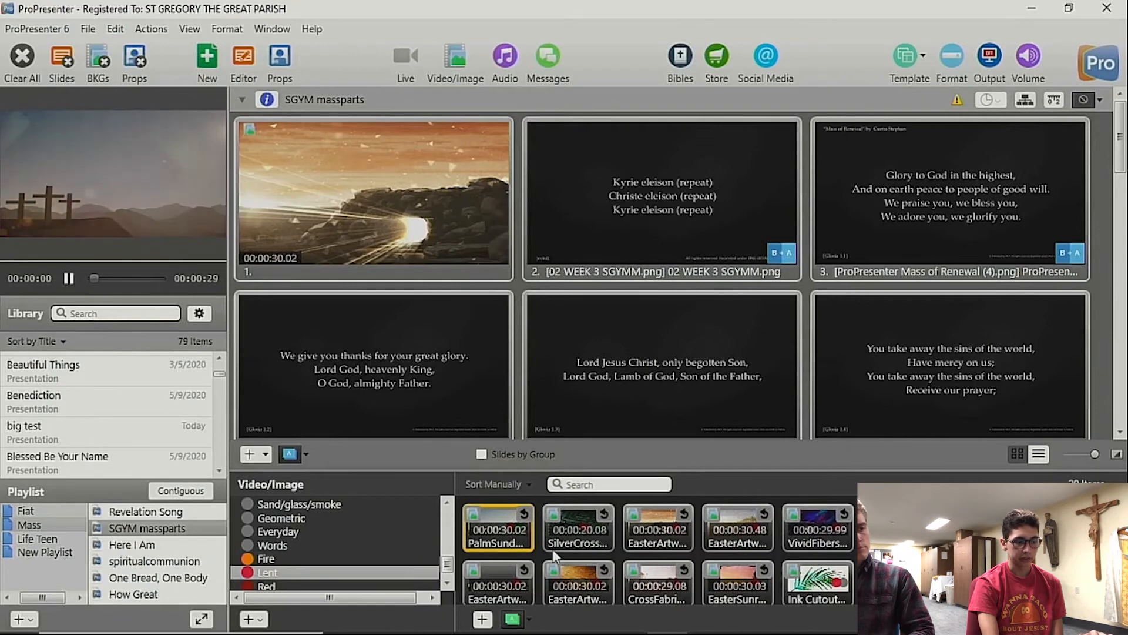
{"action": "left_click", "coordinate": [575, 524]}
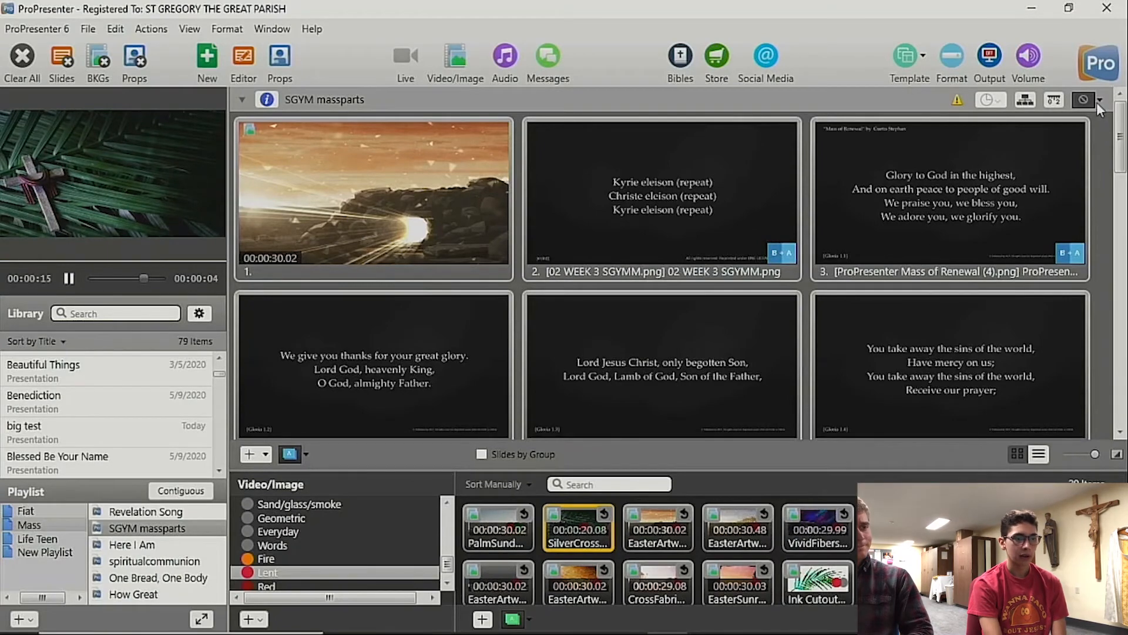
Step: Review the transition choices for SGYM massparts, keep Default, and send slide 2 to the output
{"action": "left_click", "coordinate": [1097, 102]}
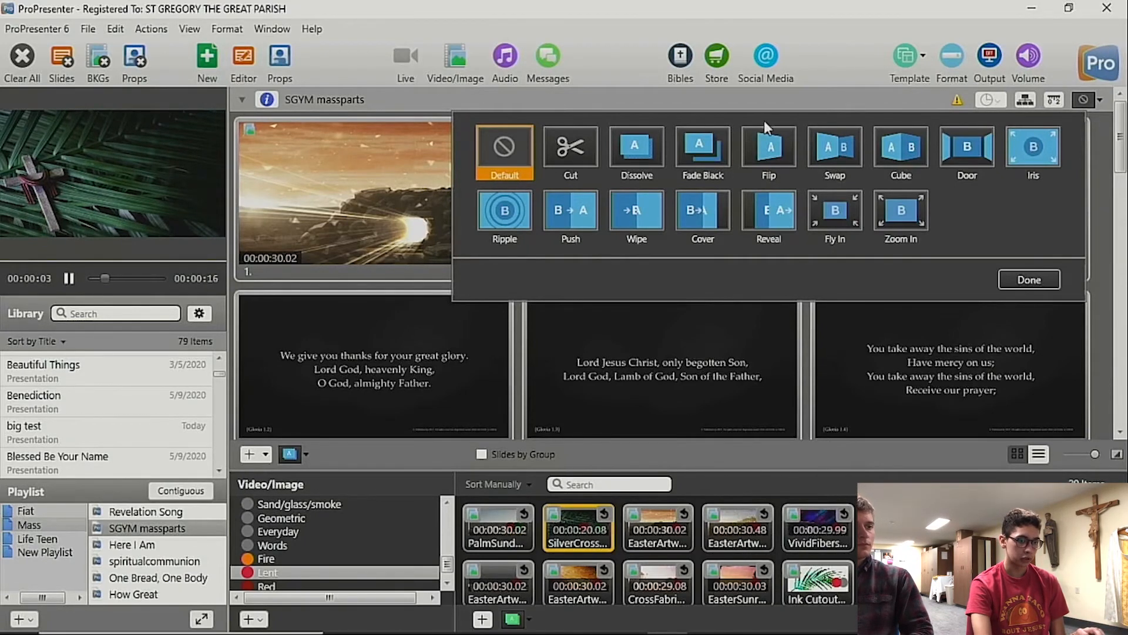
{"action": "left_click", "coordinate": [1032, 285]}
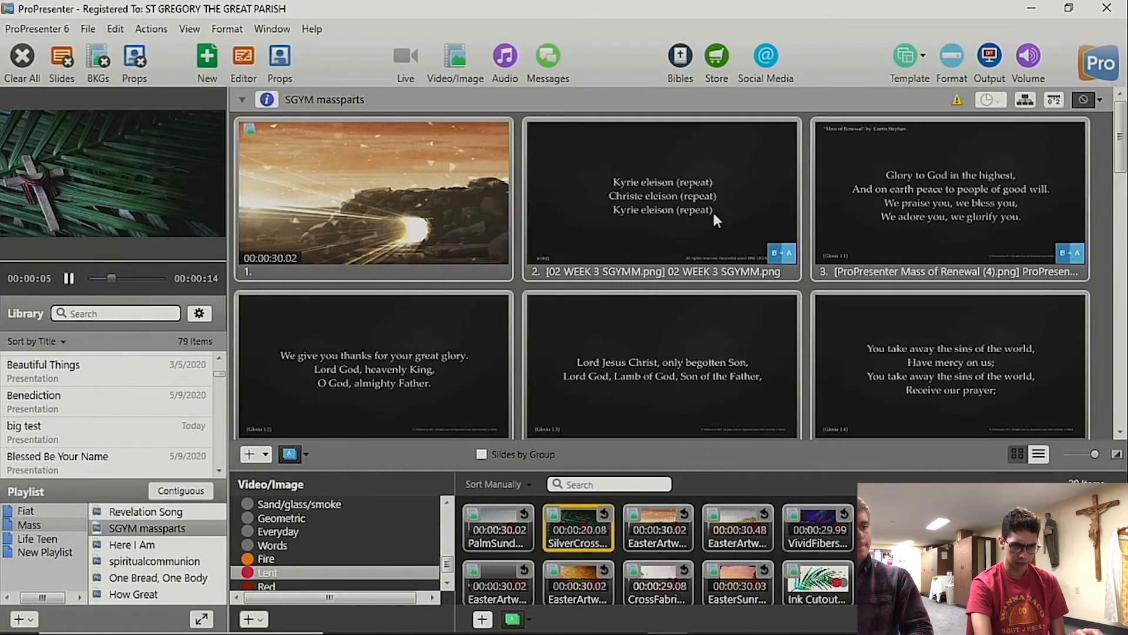
{"action": "left_click", "coordinate": [767, 247]}
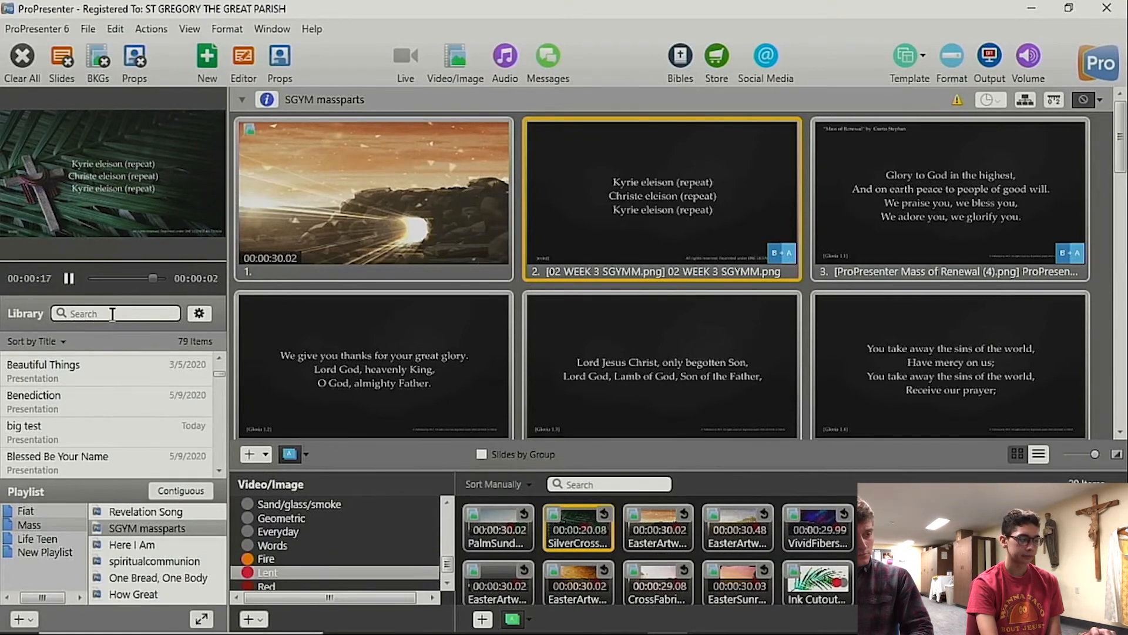
Step: Open the prayer ministry presentation from the Fiat playlist and send its slide 1 to the output
{"action": "left_click", "coordinate": [25, 512]}
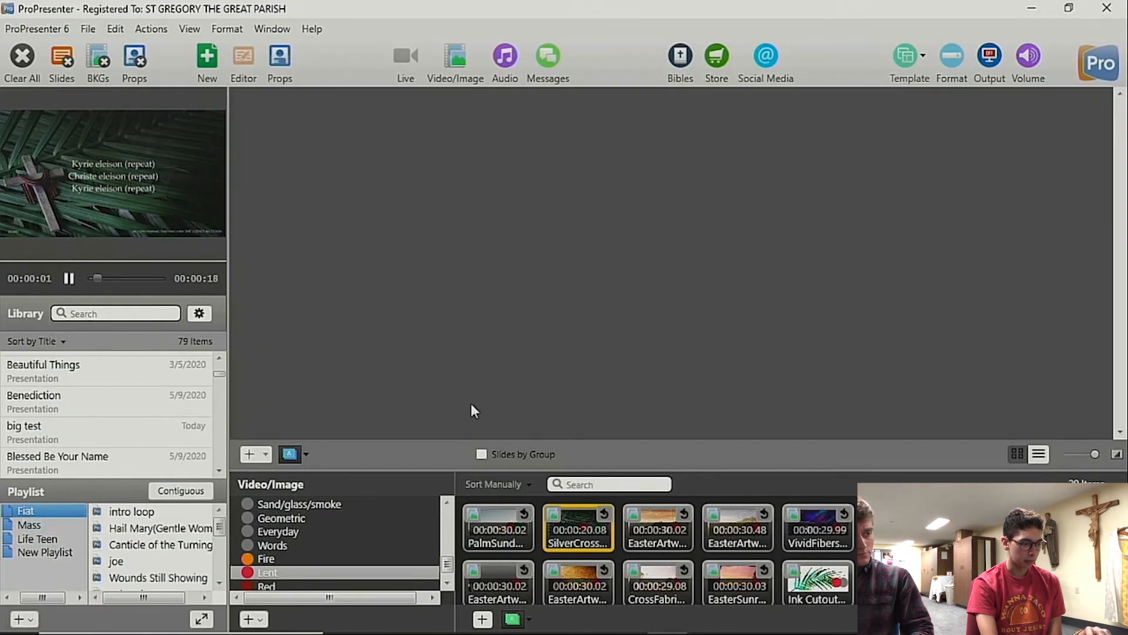
{"action": "scroll", "coordinate": [219, 529], "scroll_direction": "down", "scroll_amount": 5}
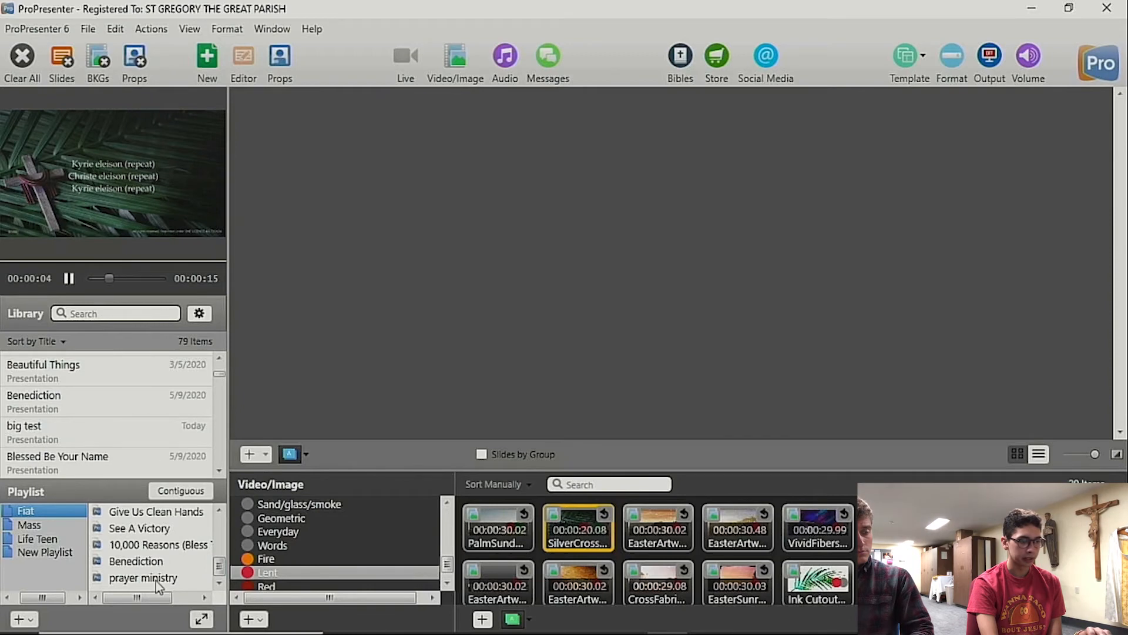
{"action": "left_click", "coordinate": [156, 579]}
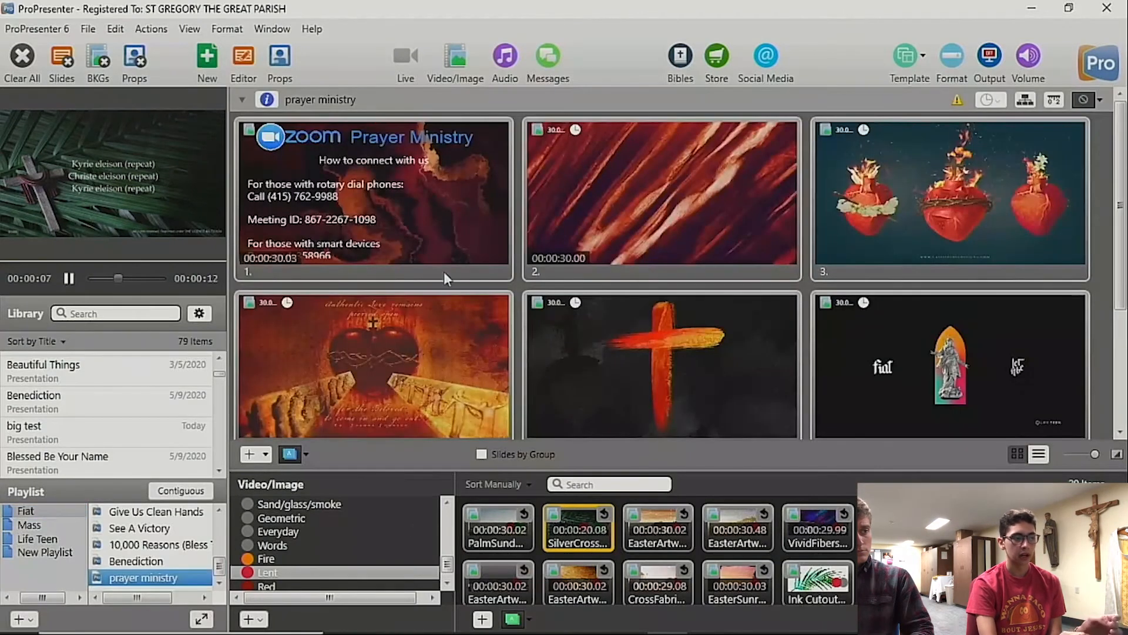
{"action": "left_click", "coordinate": [428, 230]}
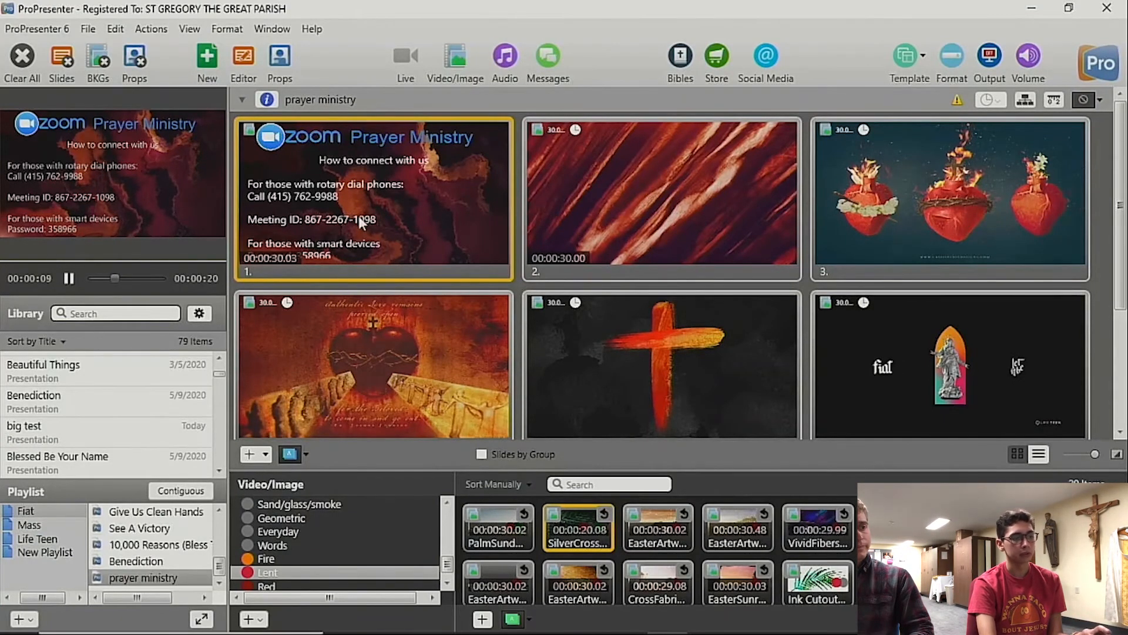
Step: Open prayer ministry slide 1 for editing and inspect the Wipe build-in transition of the Prayer Ministry title
{"action": "left_click", "coordinate": [246, 57]}
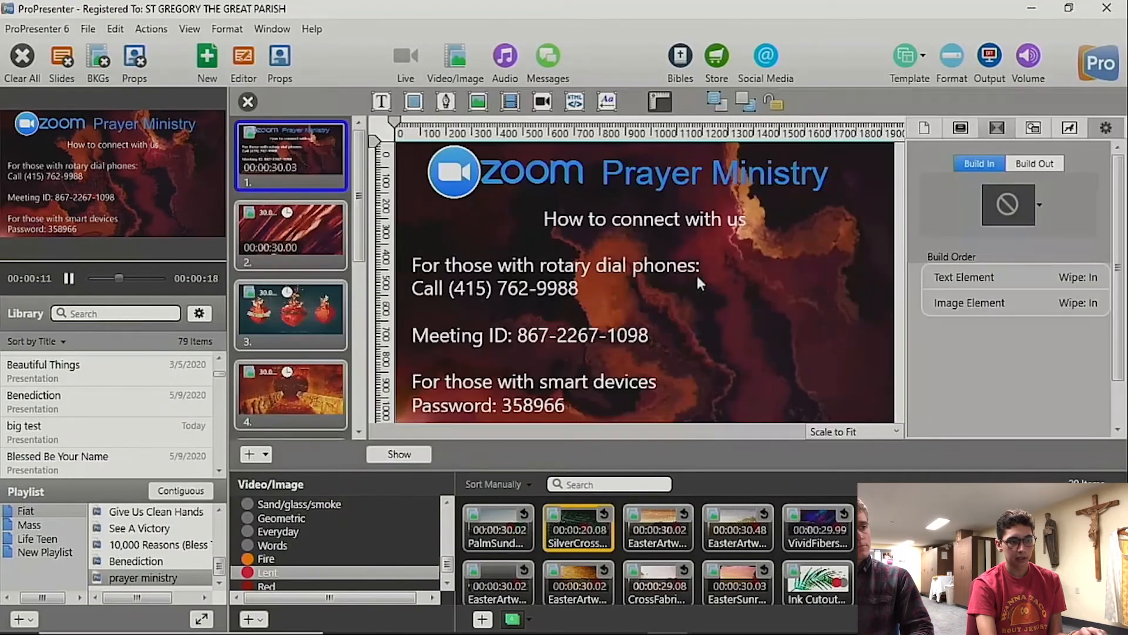
{"action": "left_click", "coordinate": [616, 175]}
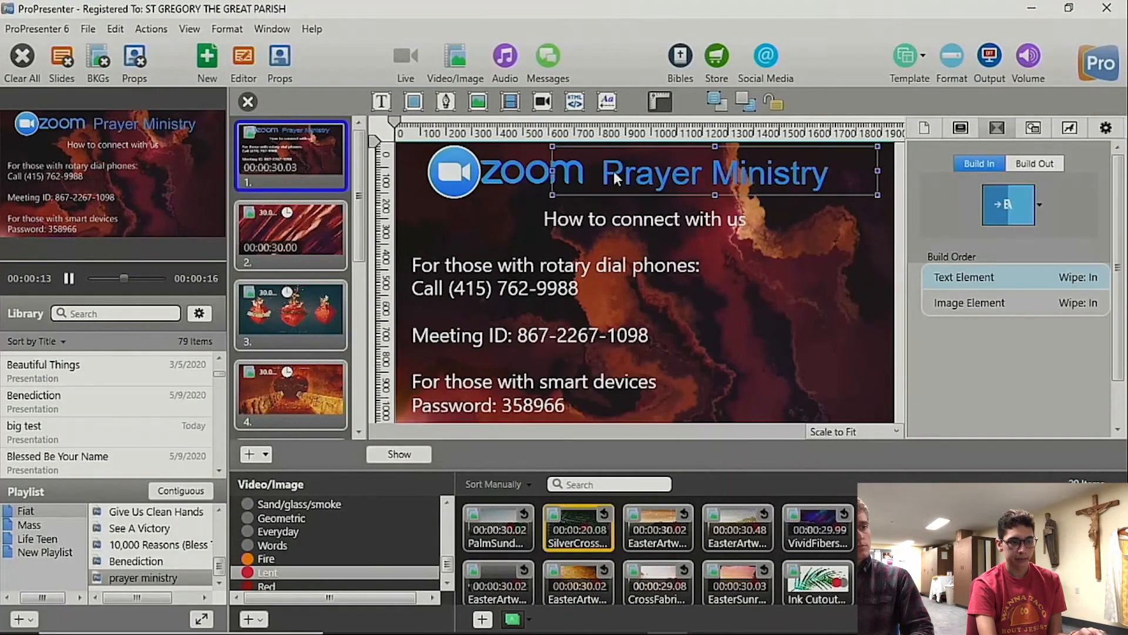
{"action": "right_click", "coordinate": [753, 178]}
{"action": "left_click", "coordinate": [1035, 200]}
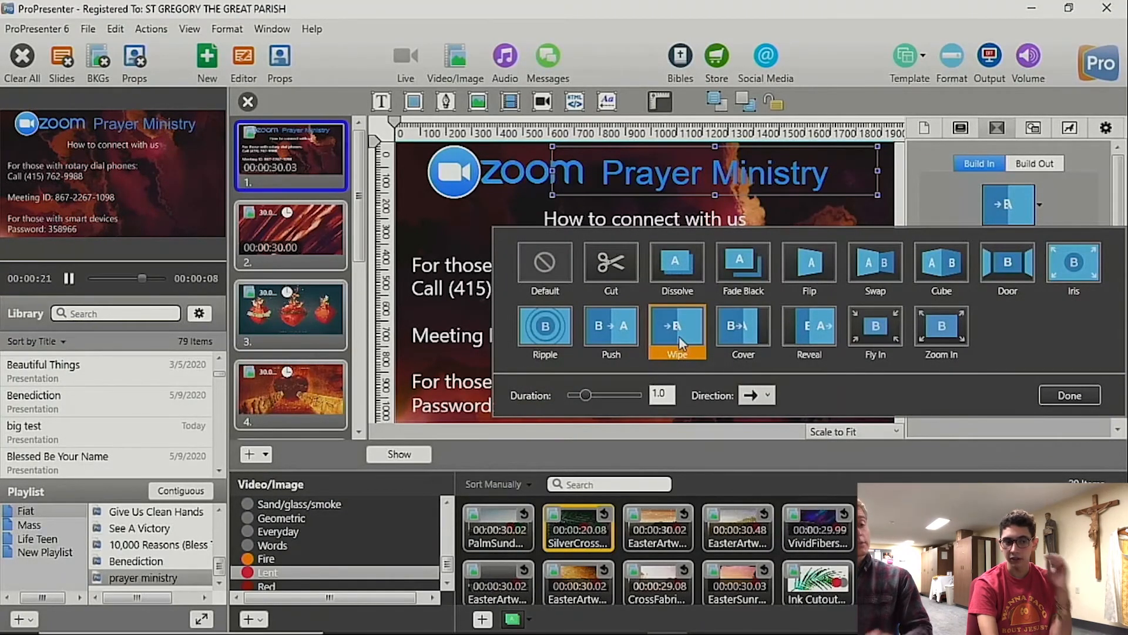
{"action": "left_click", "coordinate": [1066, 393]}
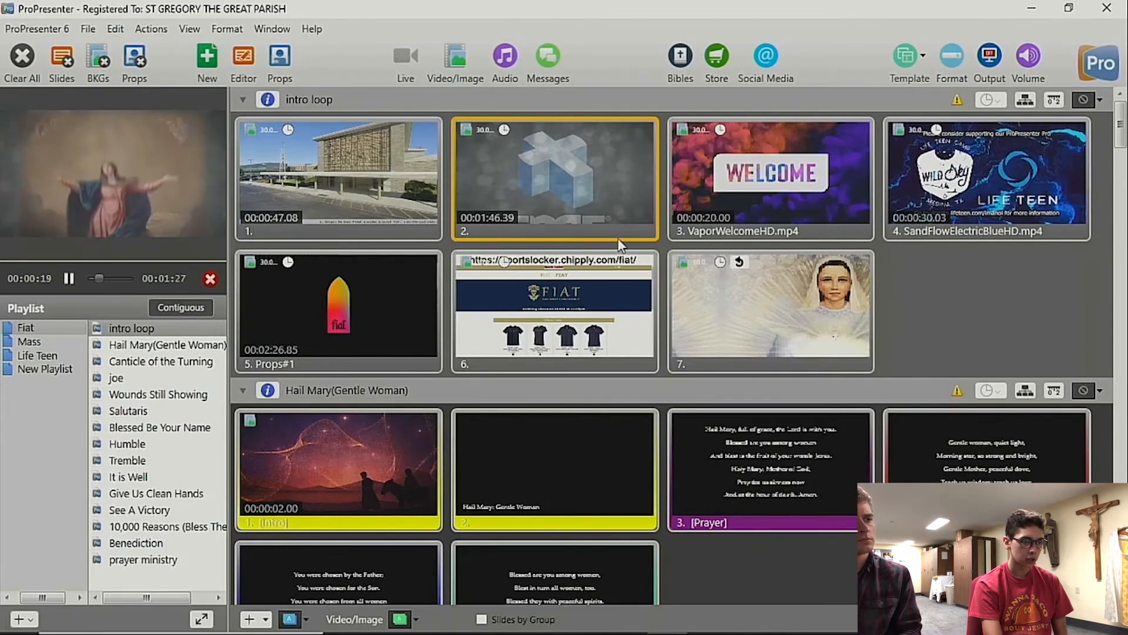
Step: Review the Go to Next timer of slide 2 in the intro loop and accept its 30-second duration
{"action": "right_click", "coordinate": [608, 169]}
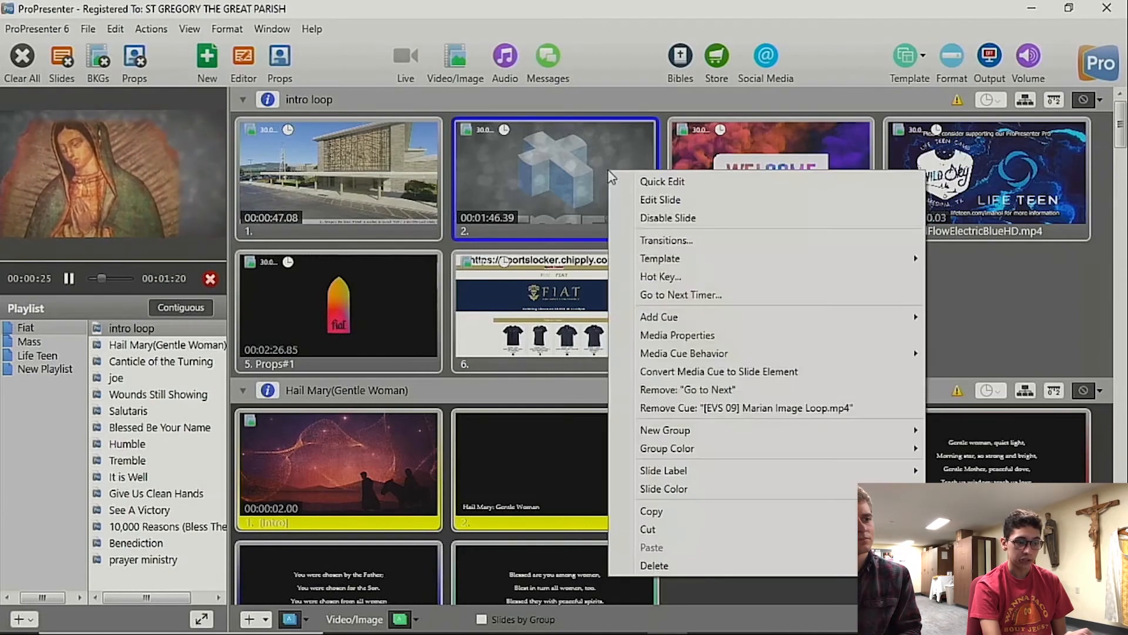
{"action": "left_click", "coordinate": [681, 295]}
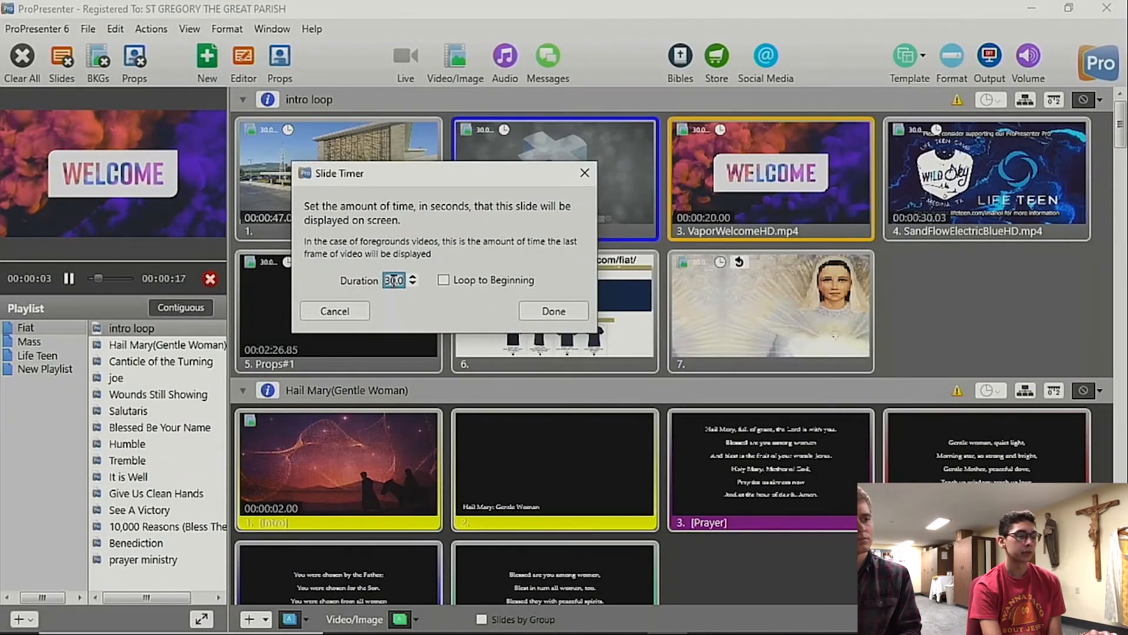
{"action": "left_click", "coordinate": [539, 311]}
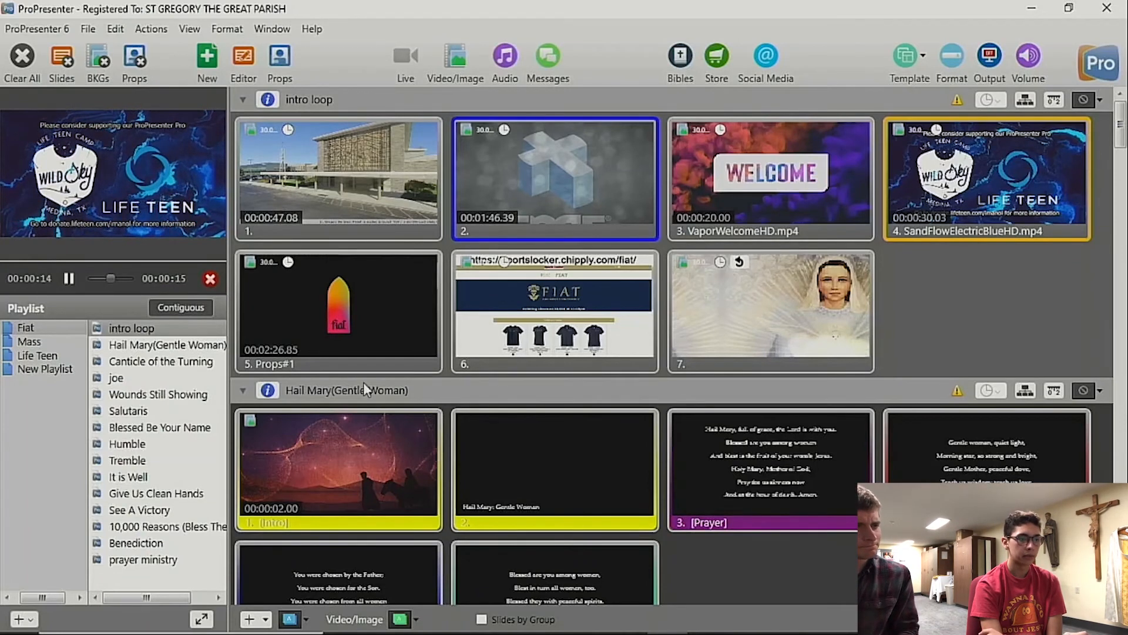
Step: Send slide 7 of the intro loop to the output and check the Loop to Beginning option in its Go to Next timer
{"action": "left_click", "coordinate": [742, 272]}
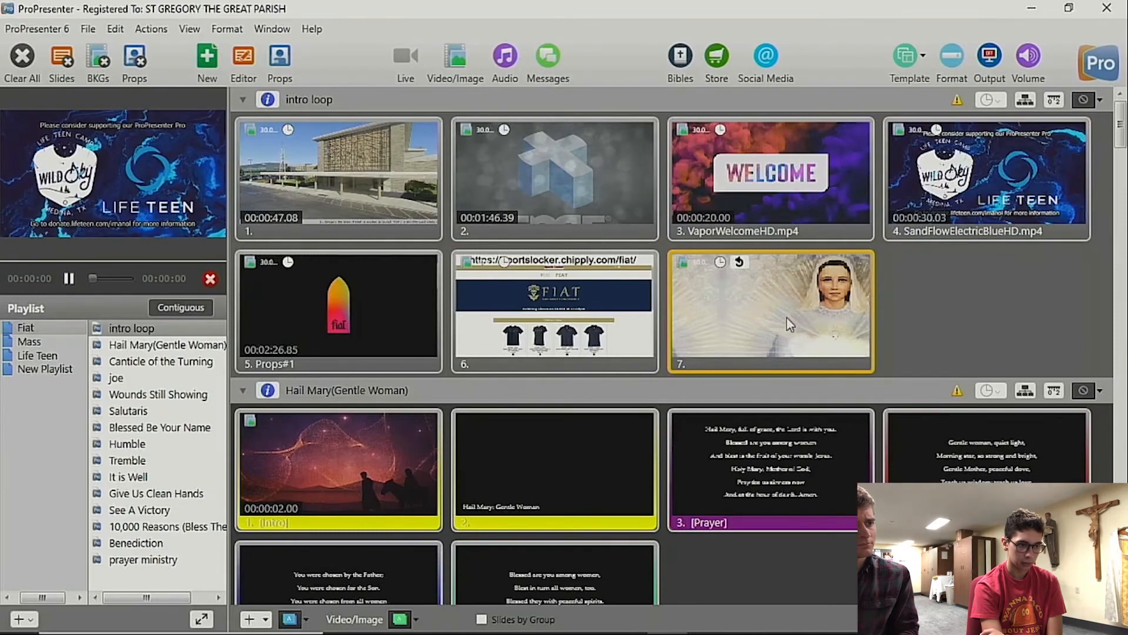
{"action": "right_click", "coordinate": [746, 297]}
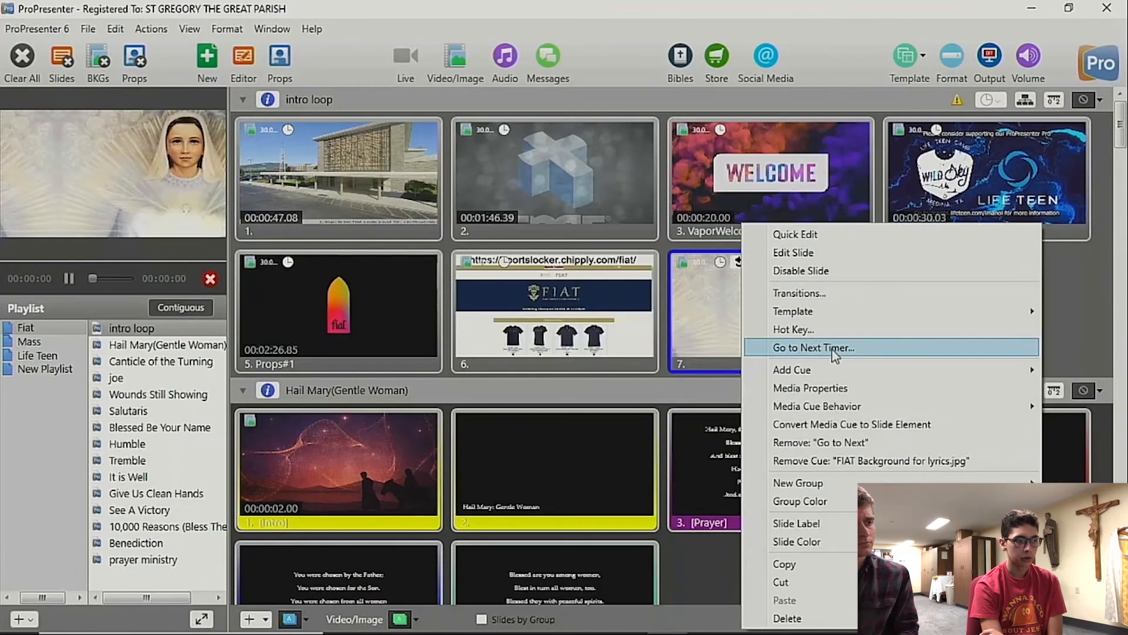
{"action": "left_click", "coordinate": [832, 348]}
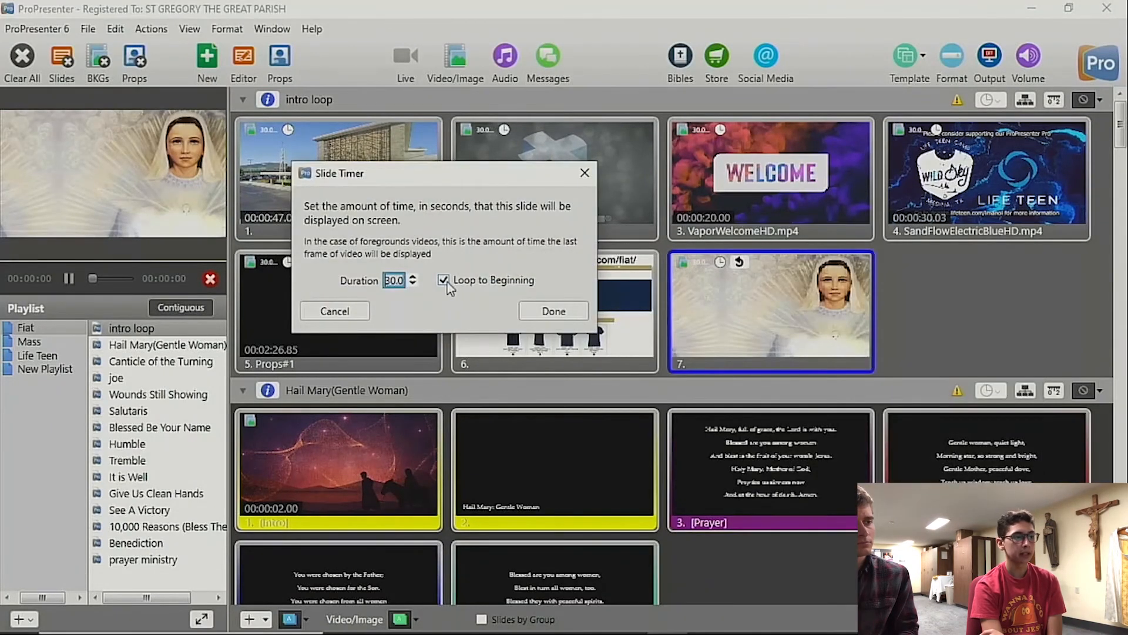
{"action": "left_click", "coordinate": [582, 174]}
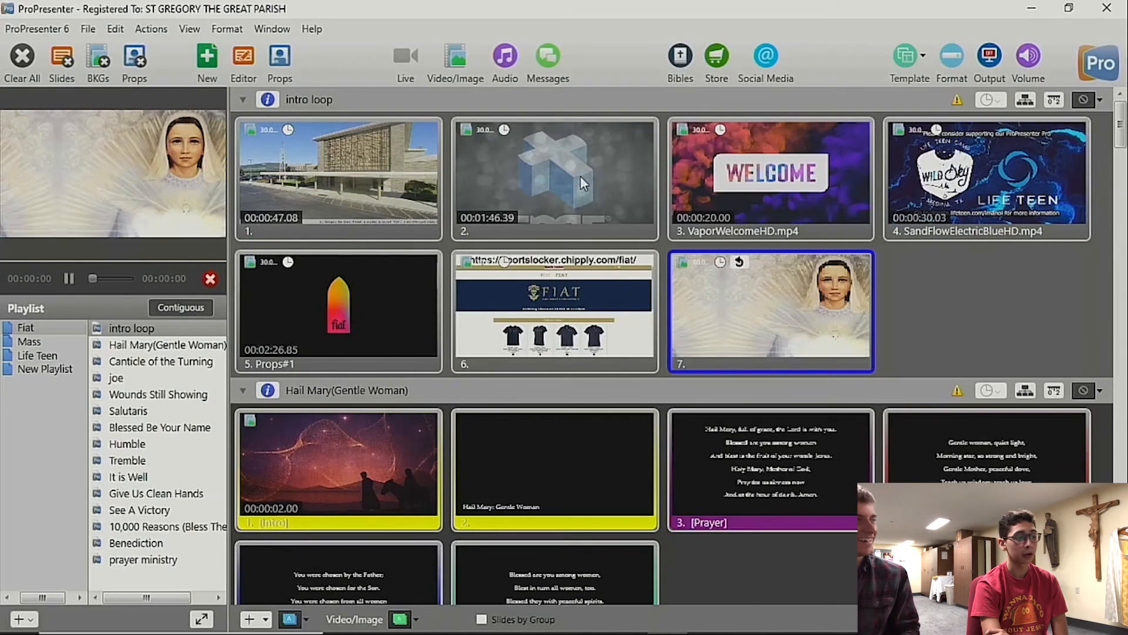
Step: Select Hail Mary(Gentle Woman) in the Fiat playlist and look through its slides below the intro loop
{"action": "left_click", "coordinate": [124, 348]}
{"action": "scroll", "coordinate": [428, 254], "scroll_direction": "up", "scroll_amount": 8}
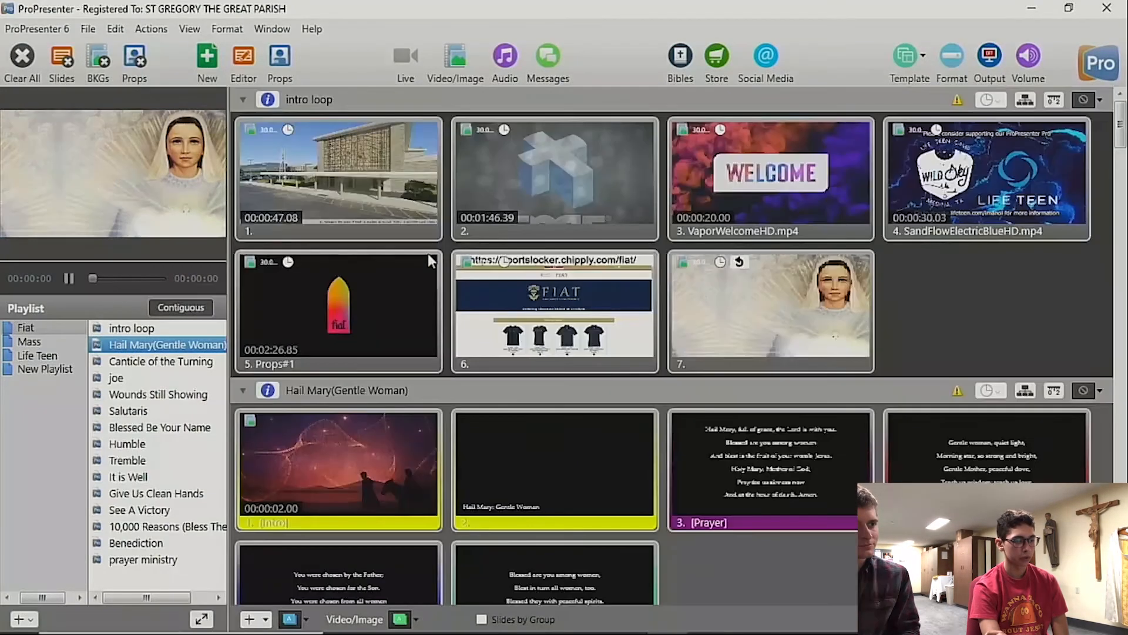
{"action": "scroll", "coordinate": [427, 254], "scroll_direction": "down", "scroll_amount": 10}
{"action": "scroll", "coordinate": [428, 254], "scroll_direction": "up", "scroll_amount": 7}
{"action": "scroll", "coordinate": [429, 258], "scroll_direction": "up", "scroll_amount": 3}
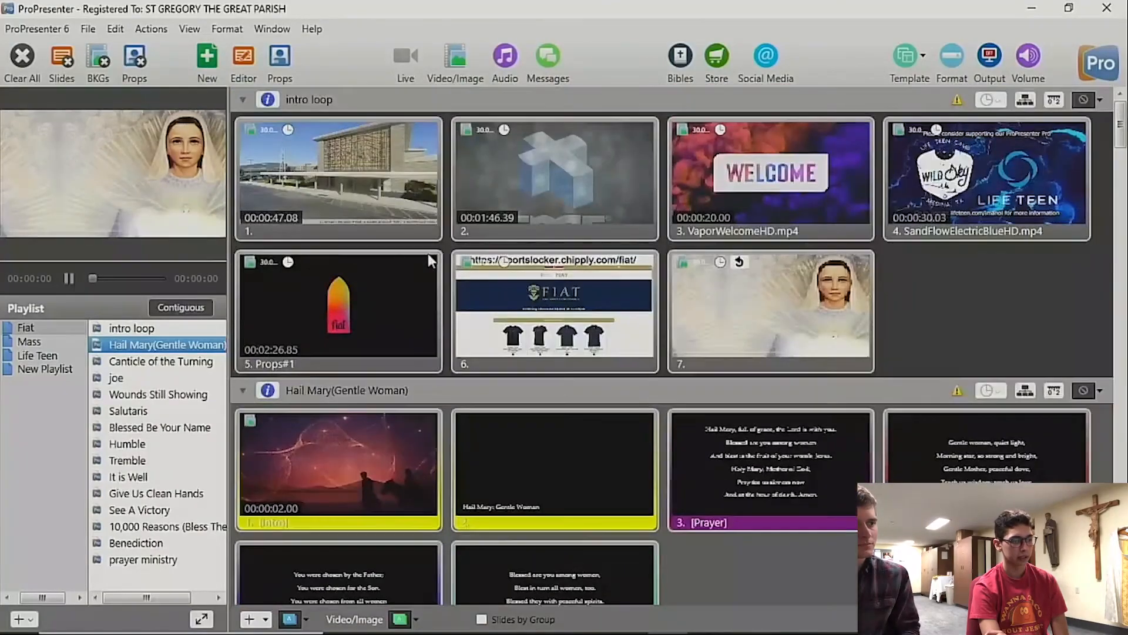
{"action": "scroll", "coordinate": [428, 253], "scroll_direction": "down", "scroll_amount": 5}
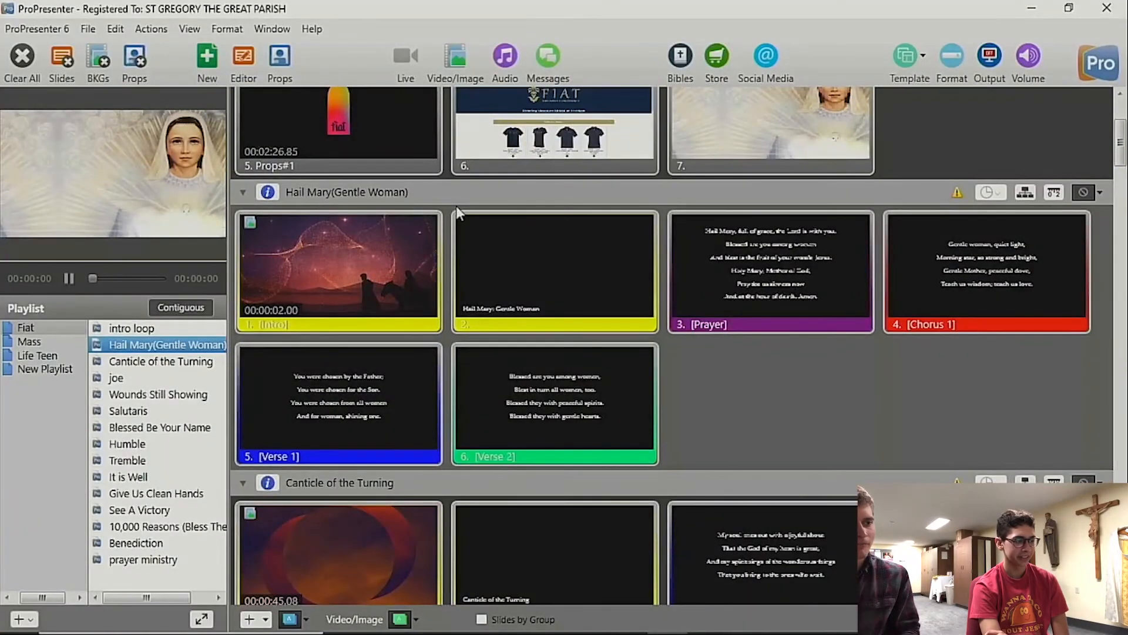
Step: Send the intro slide of Hail Mary(Gentle Woman) to the output
{"action": "scroll", "coordinate": [456, 206], "scroll_direction": "up", "scroll_amount": 3}
{"action": "scroll", "coordinate": [456, 206], "scroll_direction": "down", "scroll_amount": 1}
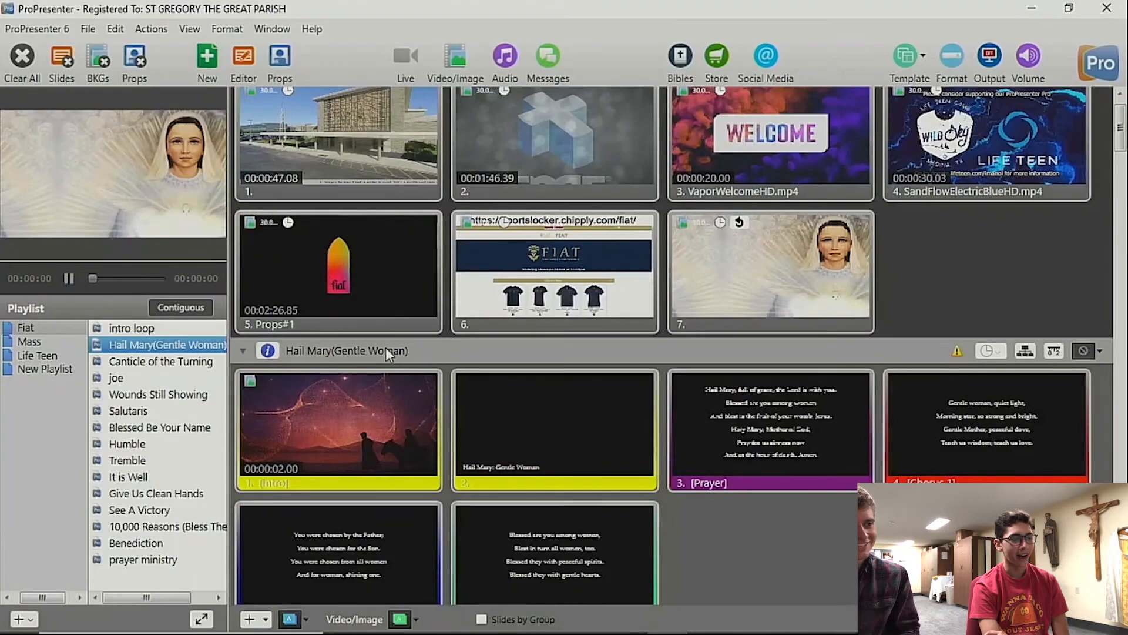
{"action": "scroll", "coordinate": [386, 348], "scroll_direction": "down", "scroll_amount": 6}
{"action": "scroll", "coordinate": [385, 346], "scroll_direction": "up", "scroll_amount": 4}
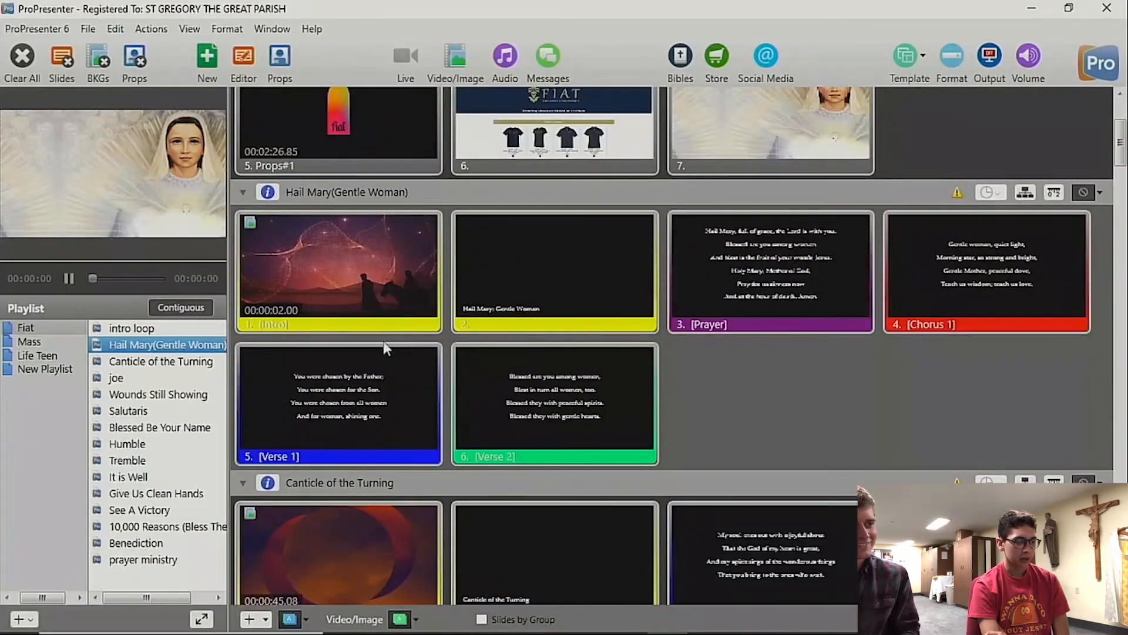
{"action": "left_click", "coordinate": [379, 311]}
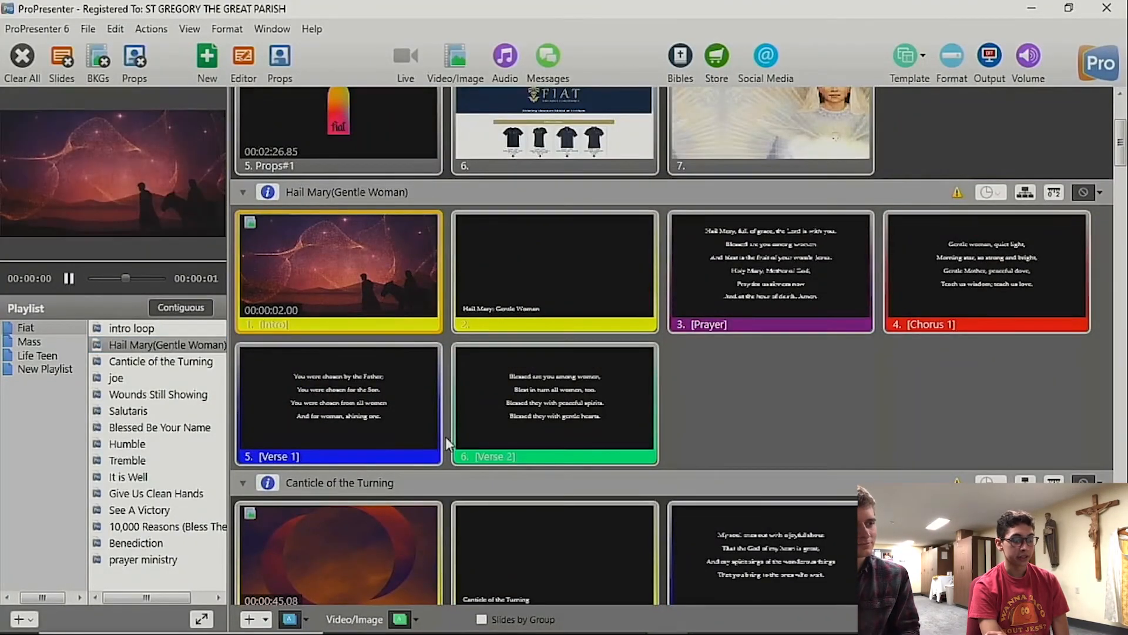
Step: Collapse the intro loop's slides in the Fiat playlist view
{"action": "scroll", "coordinate": [445, 442], "scroll_direction": "down", "scroll_amount": 7}
{"action": "scroll", "coordinate": [445, 442], "scroll_direction": "up", "scroll_amount": 5}
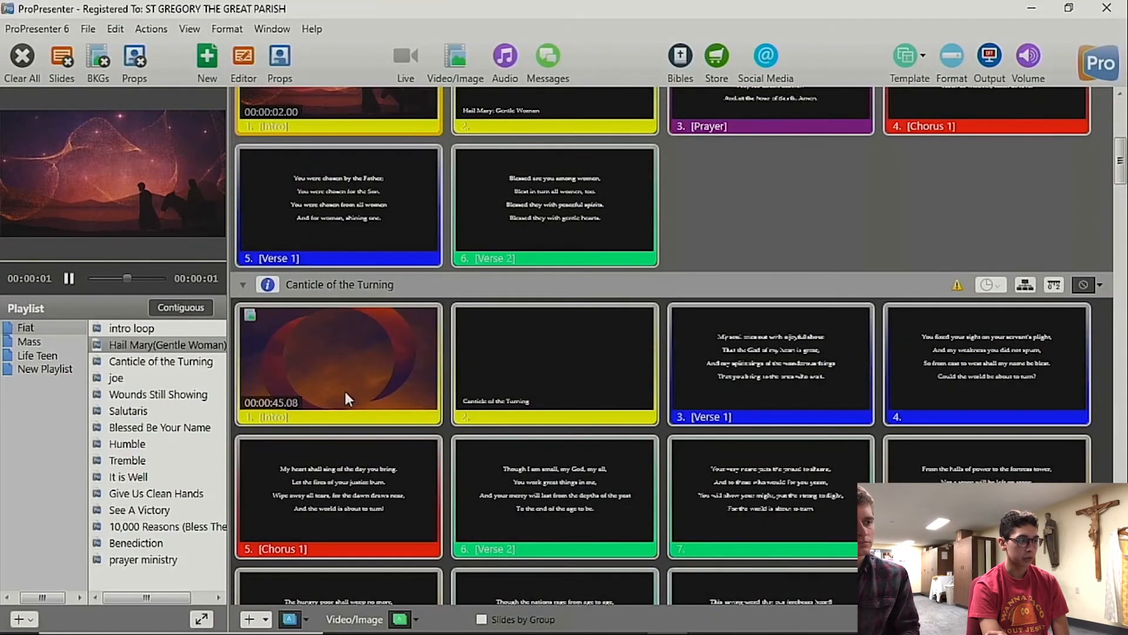
{"action": "scroll", "coordinate": [345, 394], "scroll_direction": "up", "scroll_amount": 5}
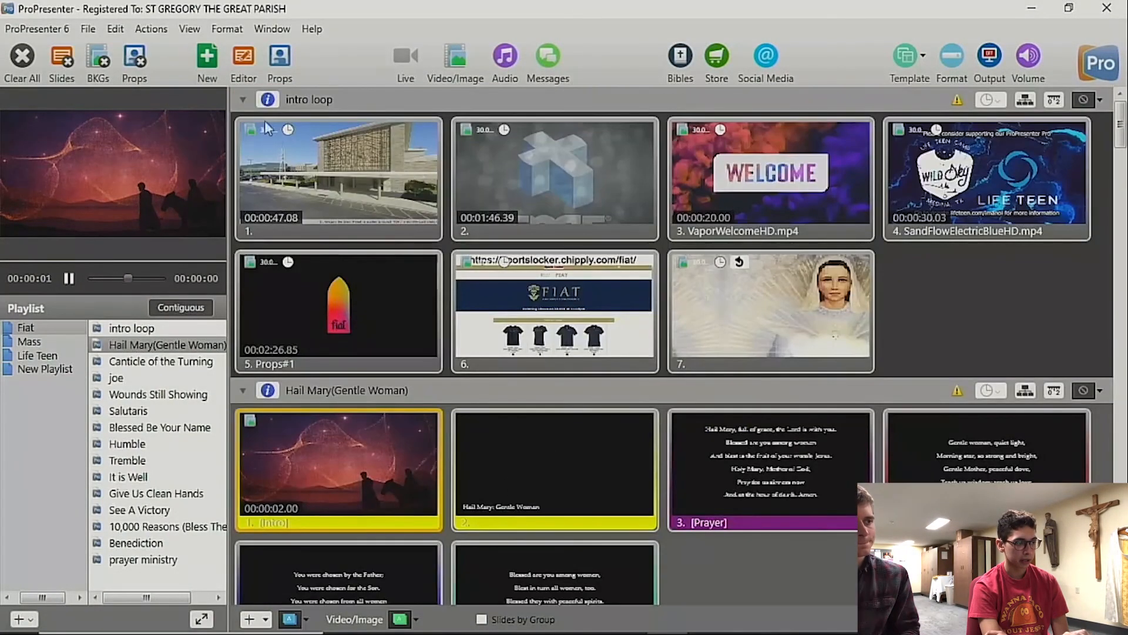
{"action": "left_click", "coordinate": [244, 100]}
{"action": "left_click", "coordinate": [243, 99]}
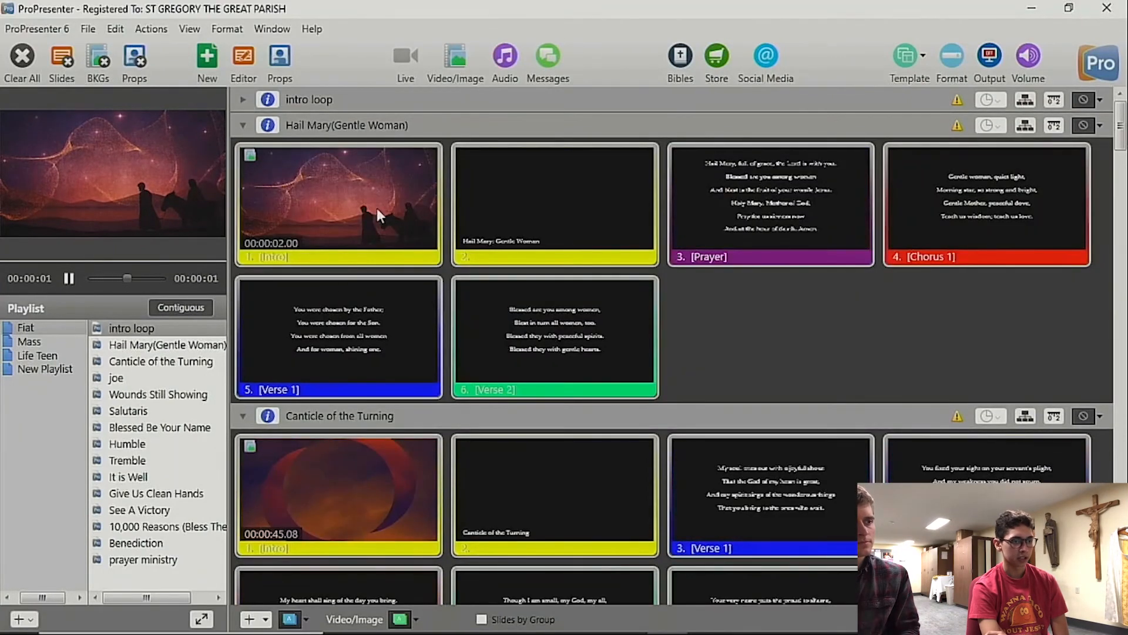
Step: Look through the Hail Mary and Canticle of the Turning slides, and send the joe slide to the output
{"action": "scroll", "coordinate": [376, 209], "scroll_direction": "down", "scroll_amount": 5}
{"action": "scroll", "coordinate": [376, 206], "scroll_direction": "up", "scroll_amount": 4}
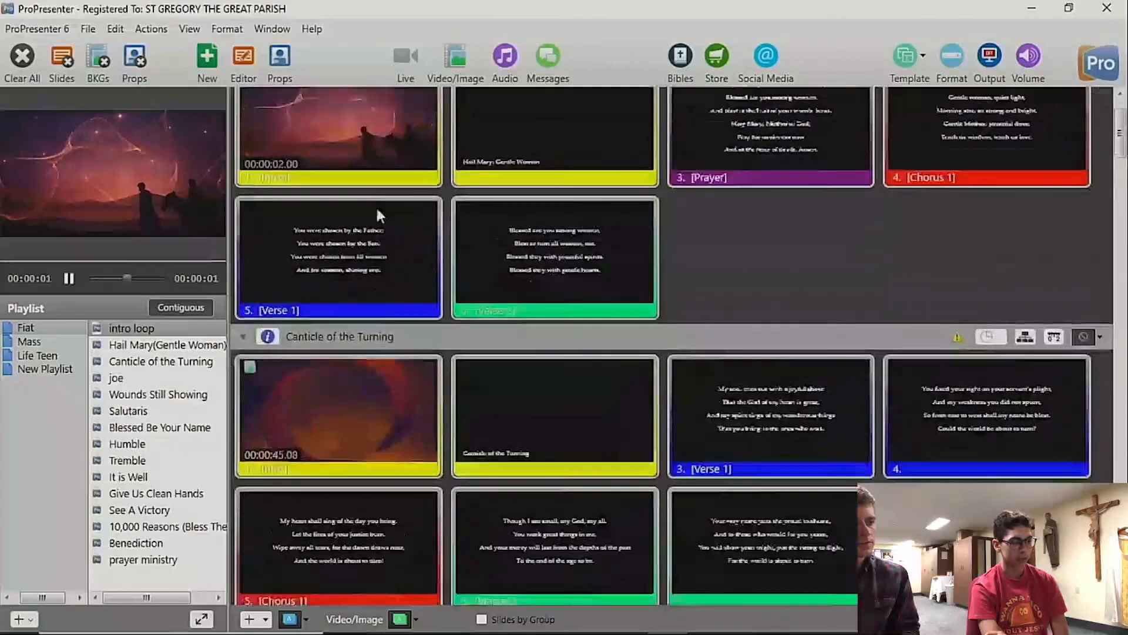
{"action": "scroll", "coordinate": [375, 206], "scroll_direction": "down", "scroll_amount": 5}
{"action": "scroll", "coordinate": [376, 208], "scroll_direction": "up", "scroll_amount": 6}
{"action": "scroll", "coordinate": [381, 305], "scroll_direction": "down", "scroll_amount": 5}
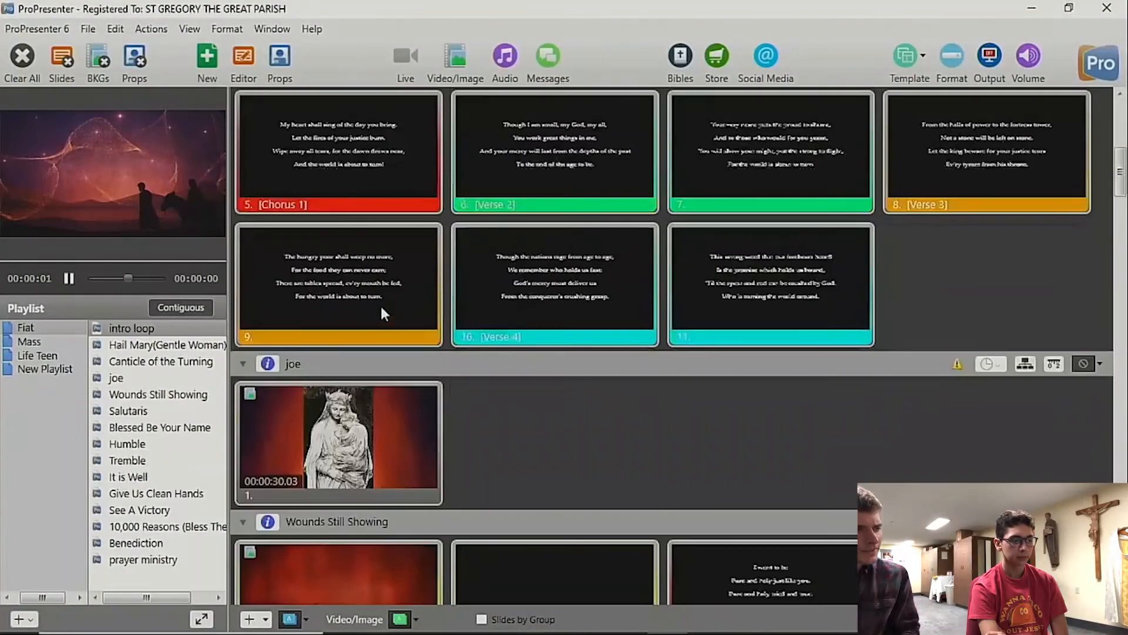
{"action": "scroll", "coordinate": [381, 305], "scroll_direction": "up", "scroll_amount": 1}
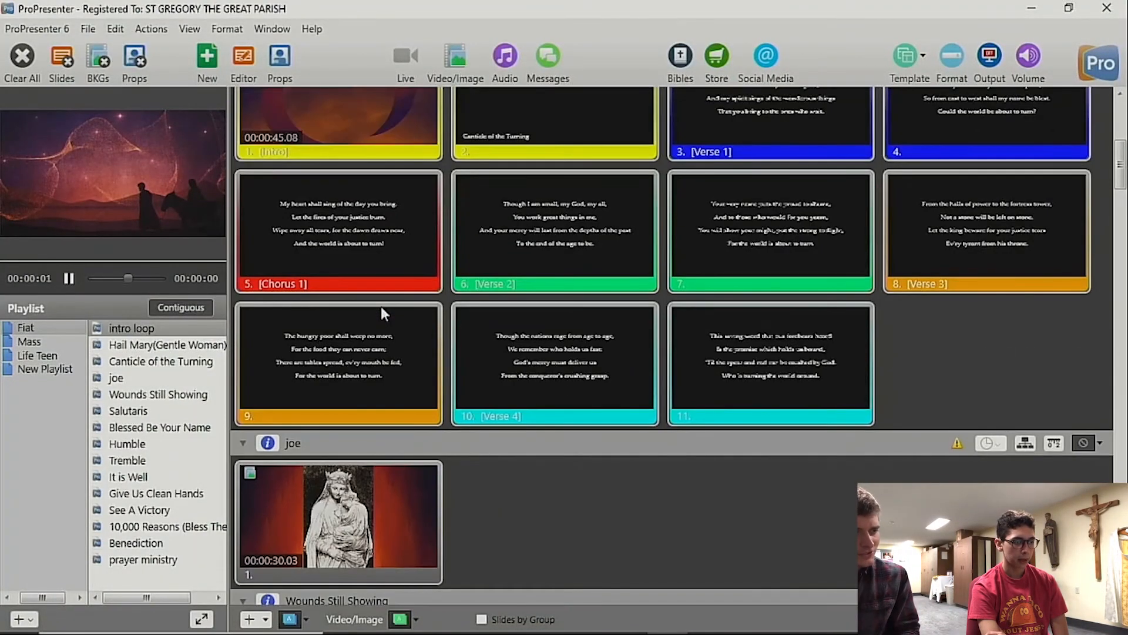
{"action": "scroll", "coordinate": [382, 313], "scroll_direction": "up", "scroll_amount": 1}
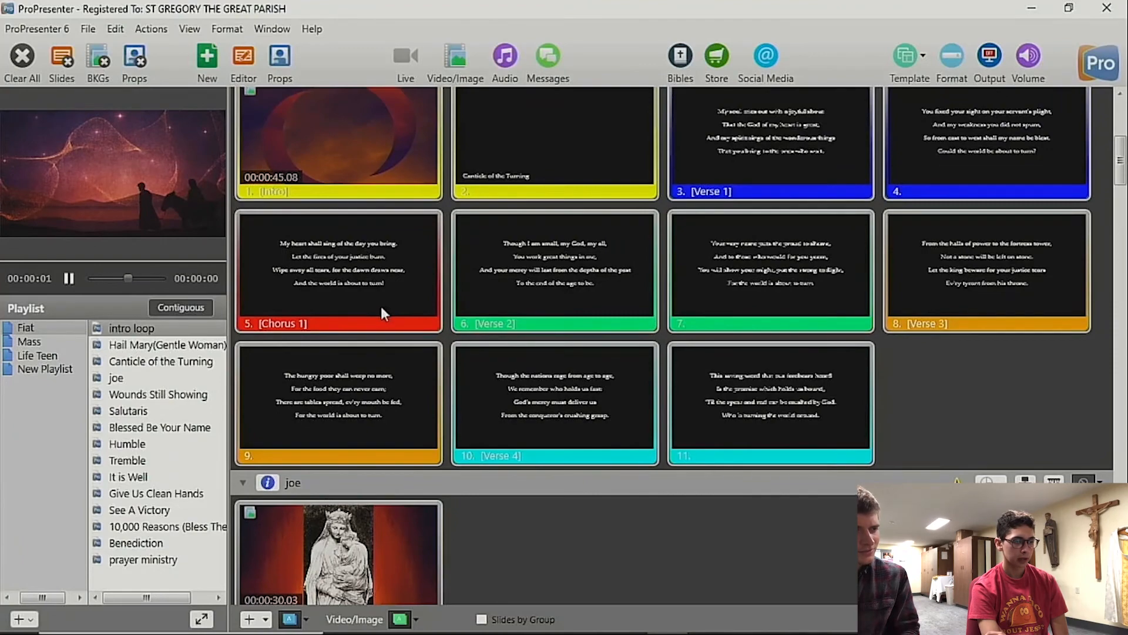
{"action": "scroll", "coordinate": [486, 390], "scroll_direction": "down", "scroll_amount": 4}
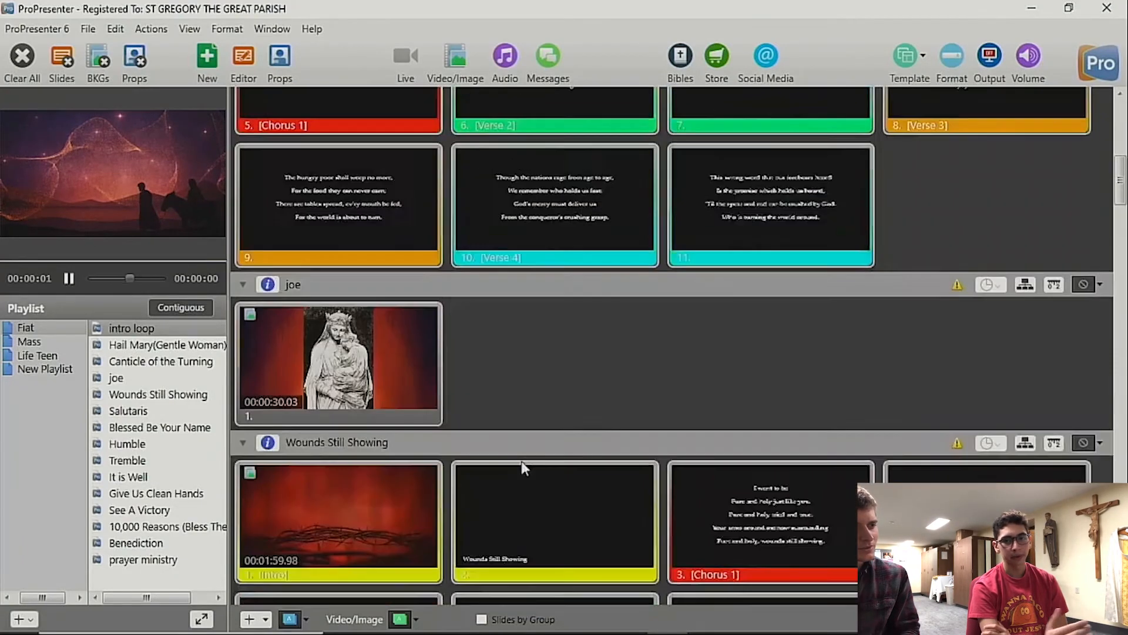
{"action": "scroll", "coordinate": [520, 461], "scroll_direction": "up", "scroll_amount": 1}
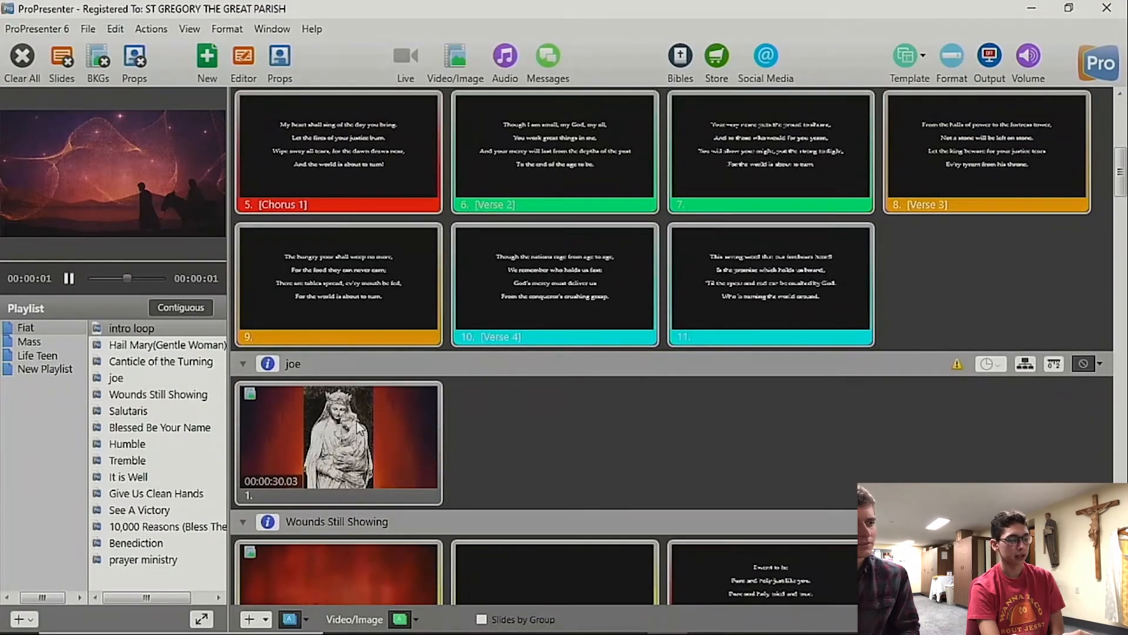
{"action": "left_click", "coordinate": [363, 431]}
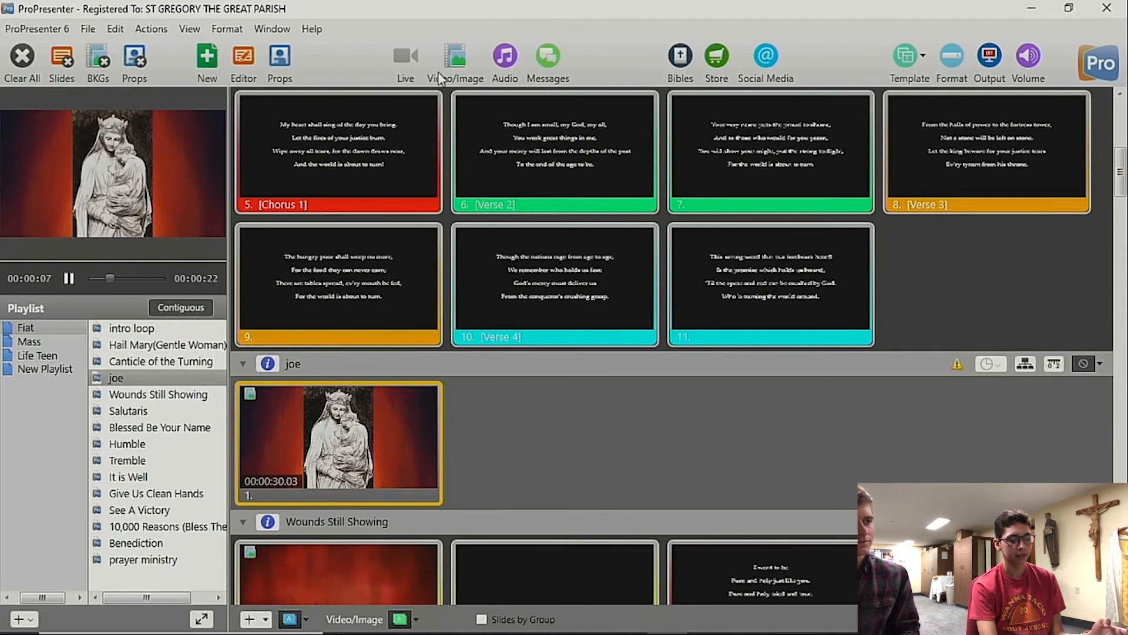
Step: Replace the live background behind the statue with the HazerFireIc… video from the Fire media folder and close the media bin
{"action": "left_click", "coordinate": [448, 58]}
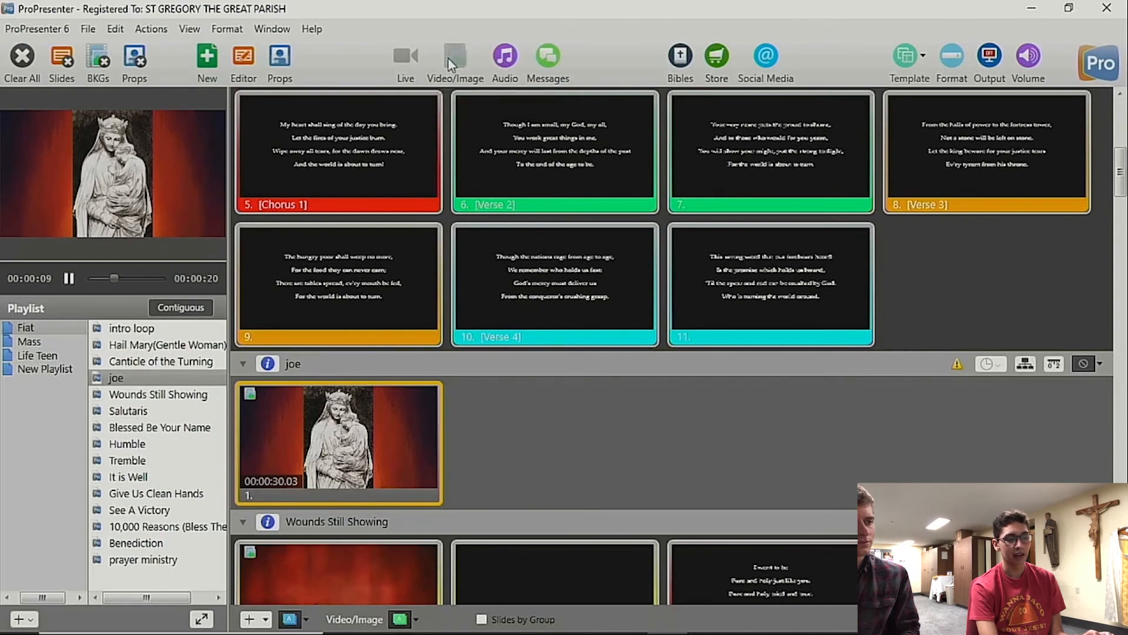
{"action": "scroll", "coordinate": [413, 401], "scroll_direction": "down", "scroll_amount": 5}
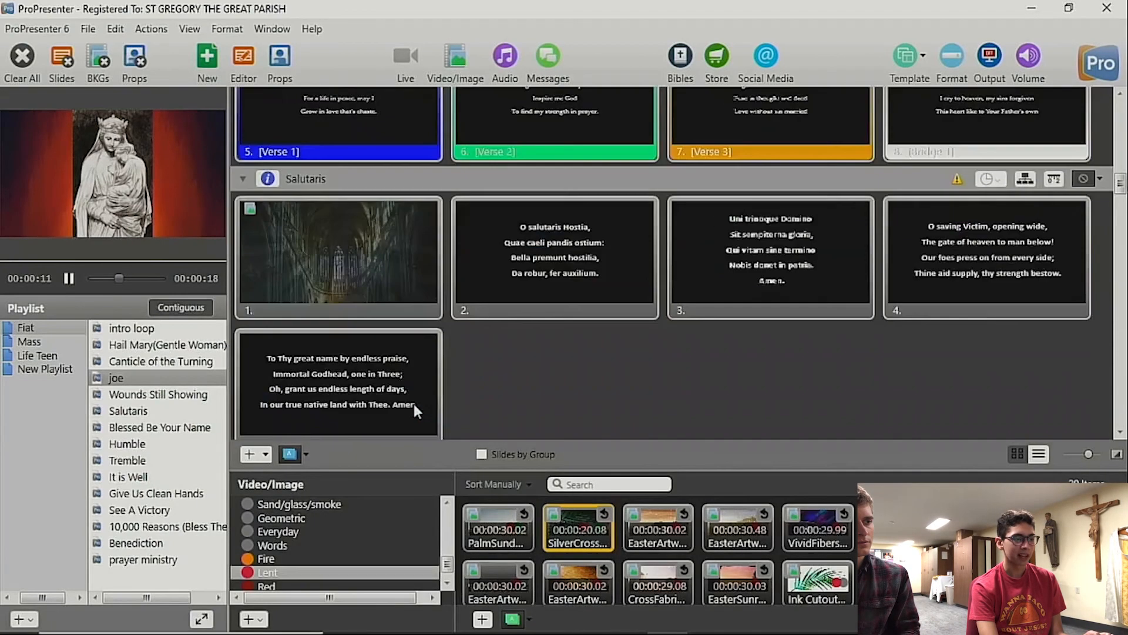
{"action": "scroll", "coordinate": [413, 401], "scroll_direction": "up", "scroll_amount": 6}
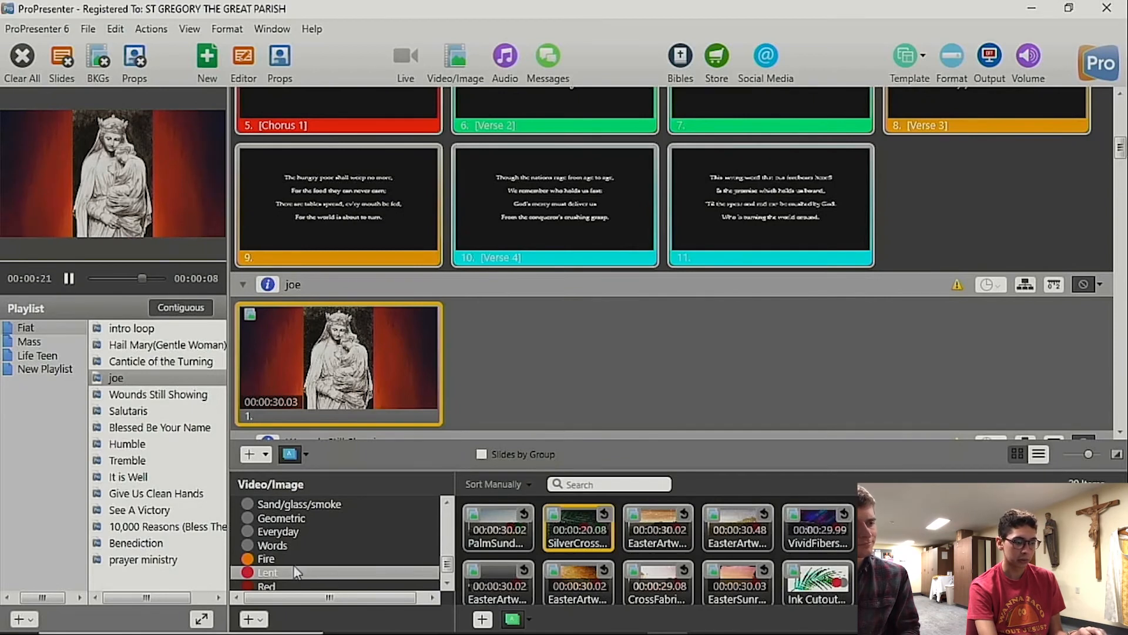
{"action": "left_click", "coordinate": [269, 558]}
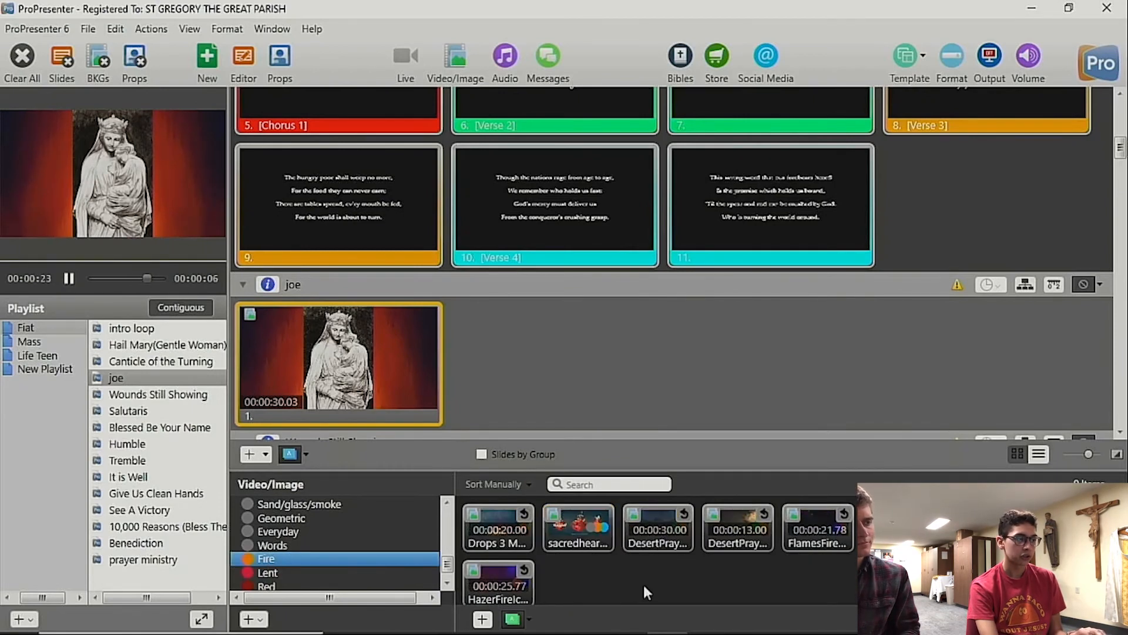
{"action": "left_click", "coordinate": [511, 571]}
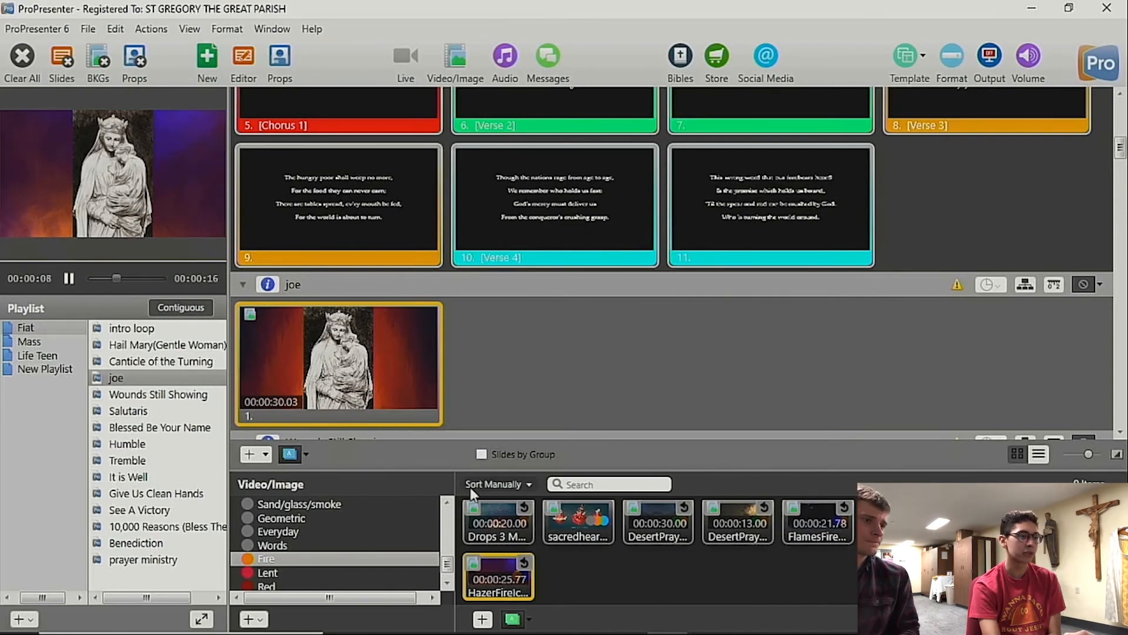
{"action": "left_click", "coordinate": [457, 56]}
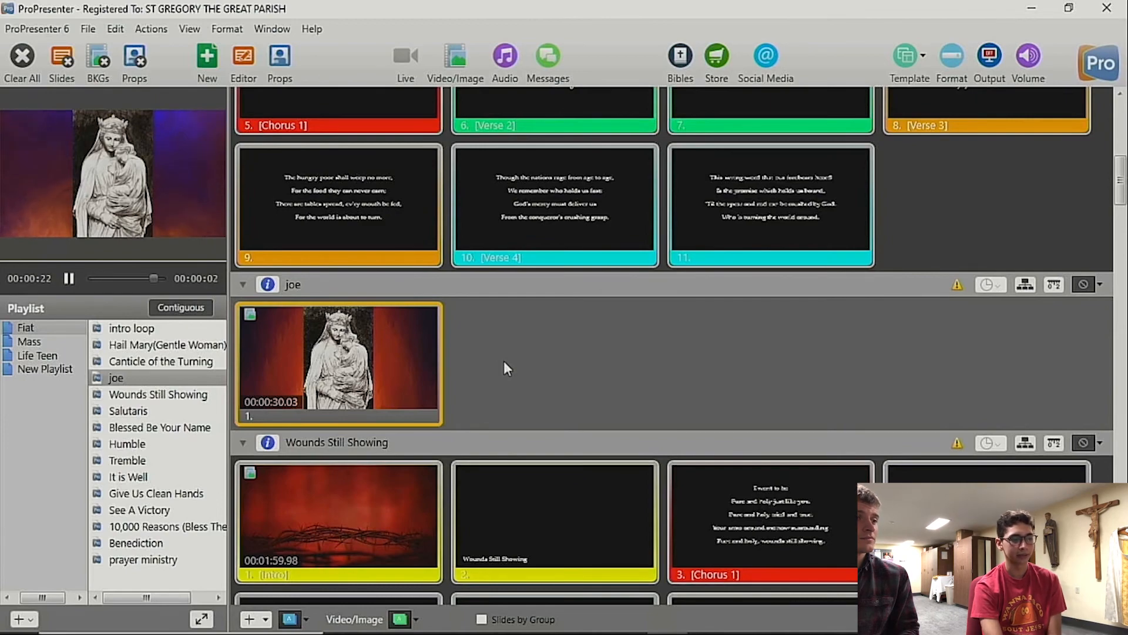
Step: Select joe and then Wounds Still Showing in the Fiat playlist to bring up that song's slides
{"action": "scroll", "coordinate": [505, 368], "scroll_direction": "down", "scroll_amount": 5}
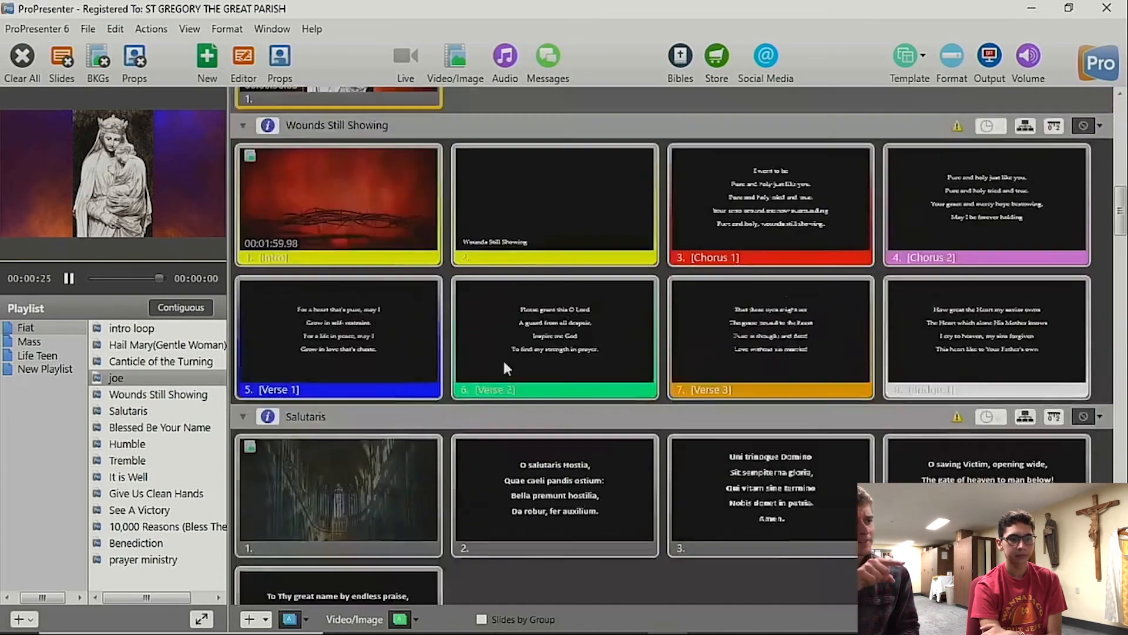
{"action": "scroll", "coordinate": [505, 368], "scroll_direction": "up", "scroll_amount": 2}
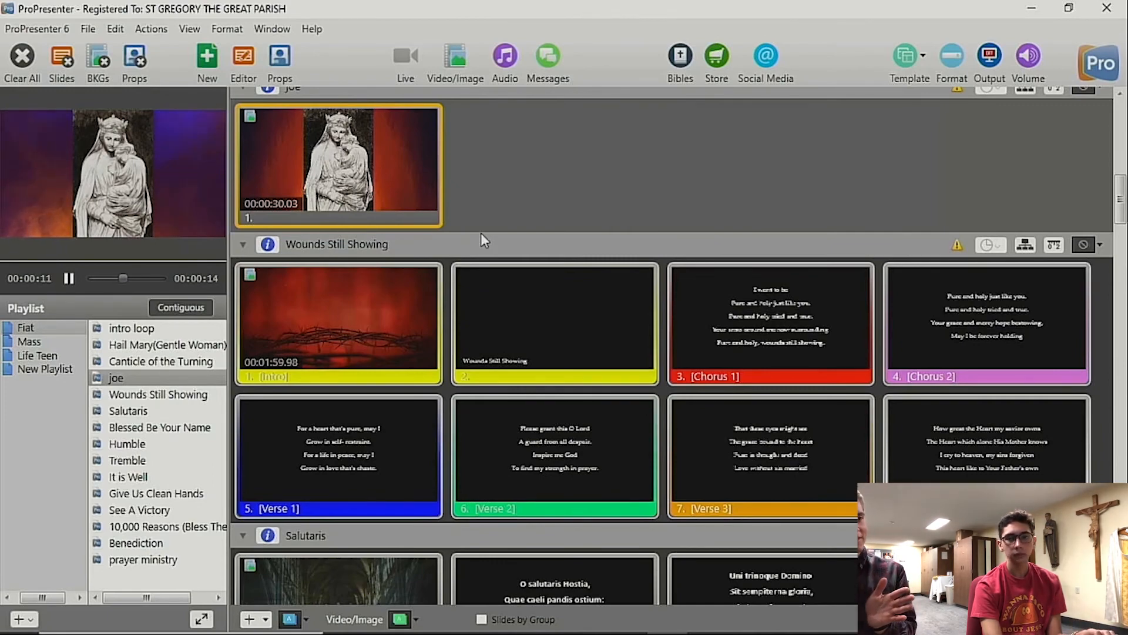
{"action": "scroll", "coordinate": [481, 233], "scroll_direction": "up", "scroll_amount": 3}
{"action": "scroll", "coordinate": [480, 232], "scroll_direction": "down", "scroll_amount": 2}
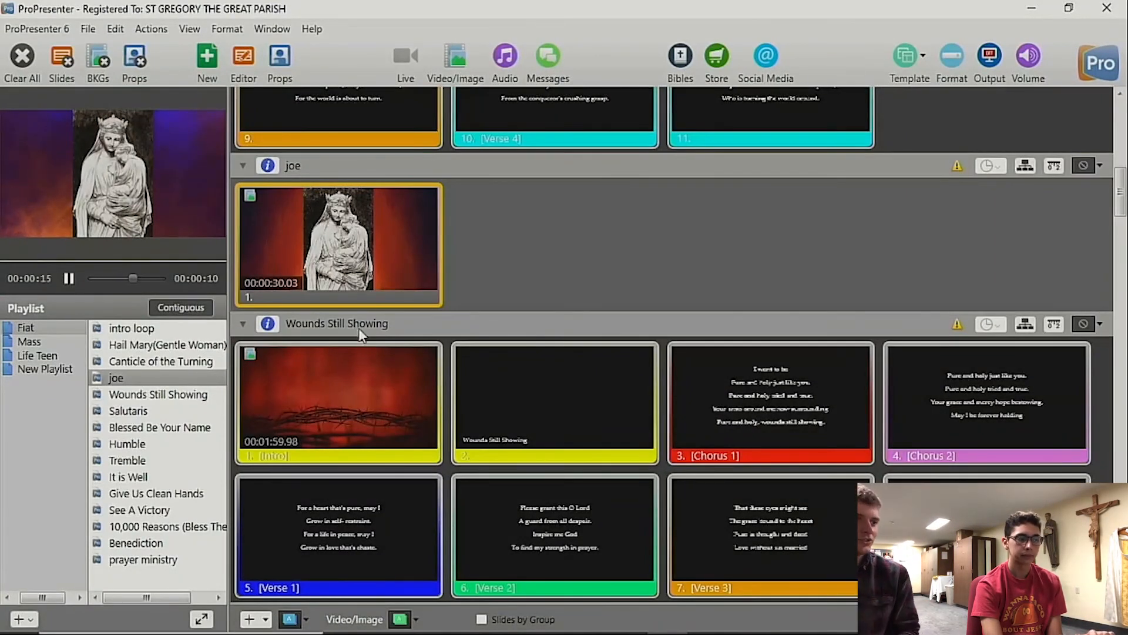
{"action": "left_click", "coordinate": [156, 379]}
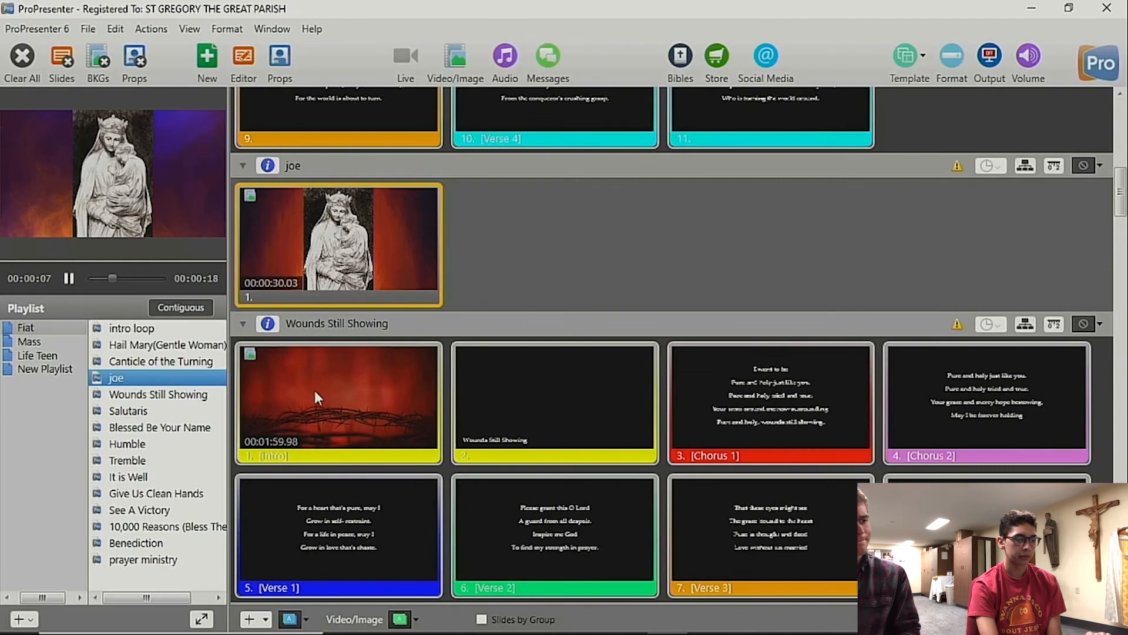
{"action": "left_click", "coordinate": [160, 400]}
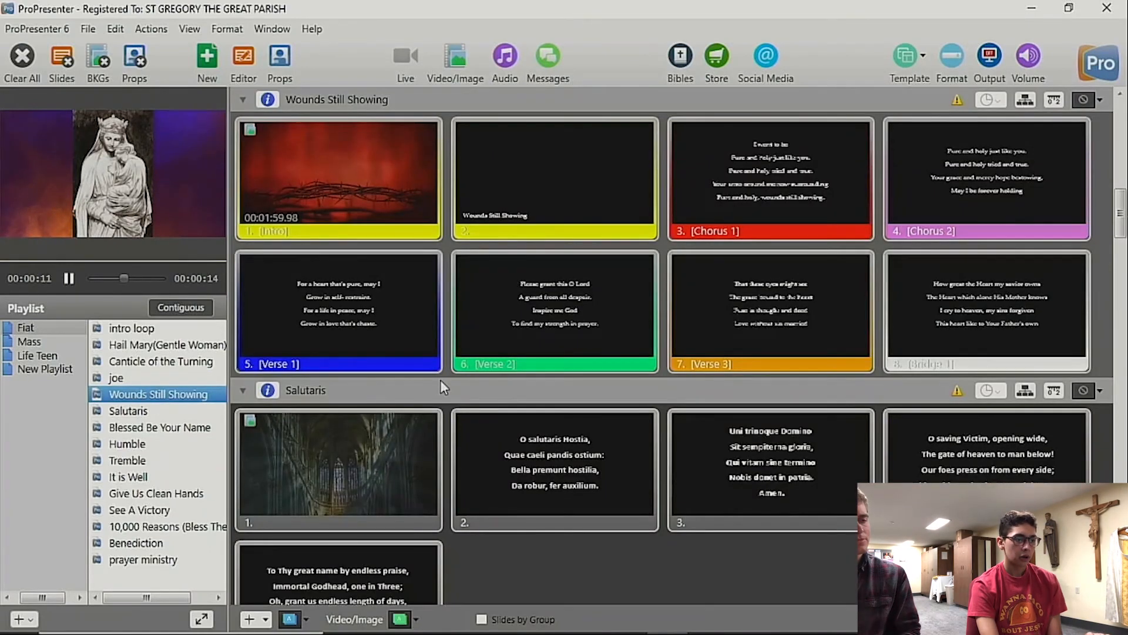
Step: Look through the Fiat playlist's slides from Salutaris through the worship songs down to Benediction
{"action": "scroll", "coordinate": [440, 382], "scroll_direction": "down", "scroll_amount": 2}
{"action": "scroll", "coordinate": [440, 380], "scroll_direction": "down", "scroll_amount": 6}
{"action": "scroll", "coordinate": [440, 380], "scroll_direction": "up", "scroll_amount": 5}
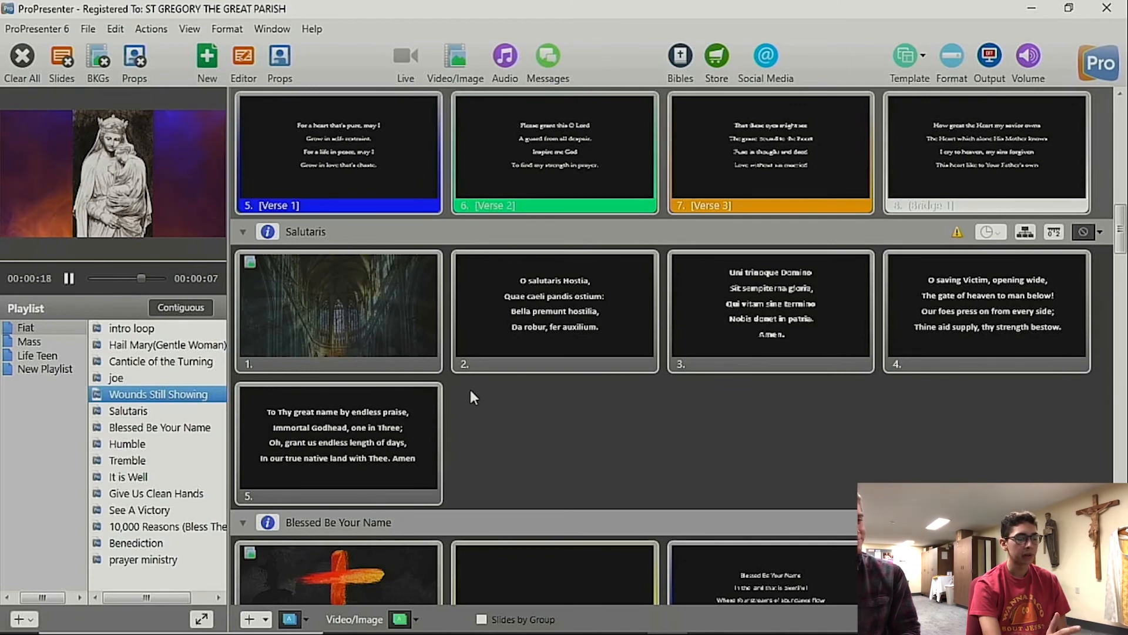
{"action": "scroll", "coordinate": [471, 392], "scroll_direction": "down", "scroll_amount": 3}
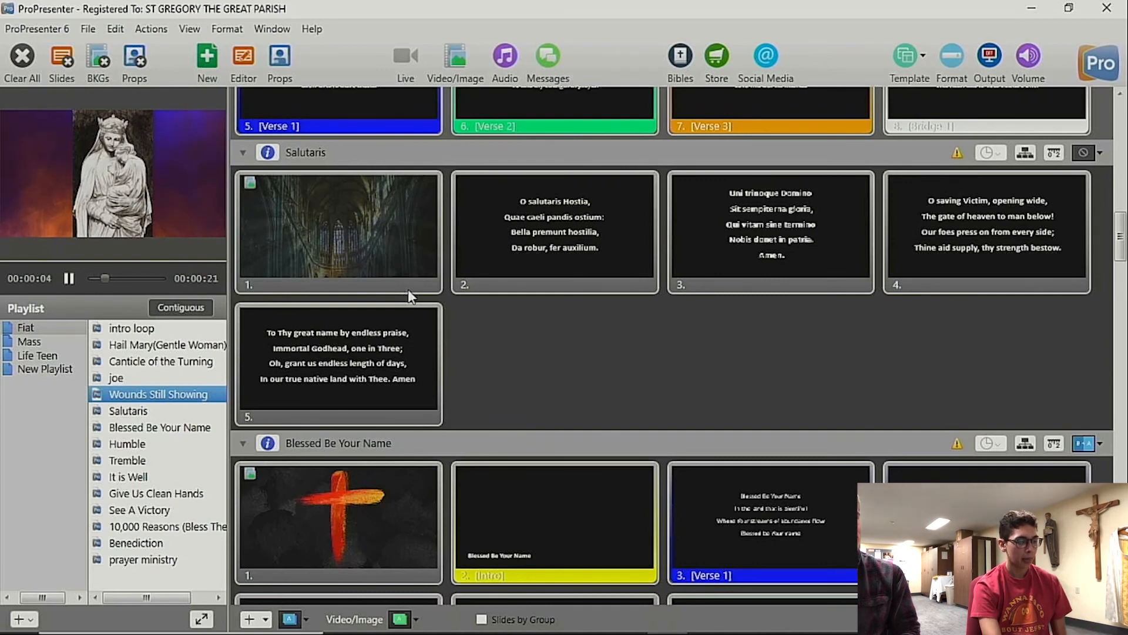
{"action": "scroll", "coordinate": [409, 296], "scroll_direction": "down", "scroll_amount": 10}
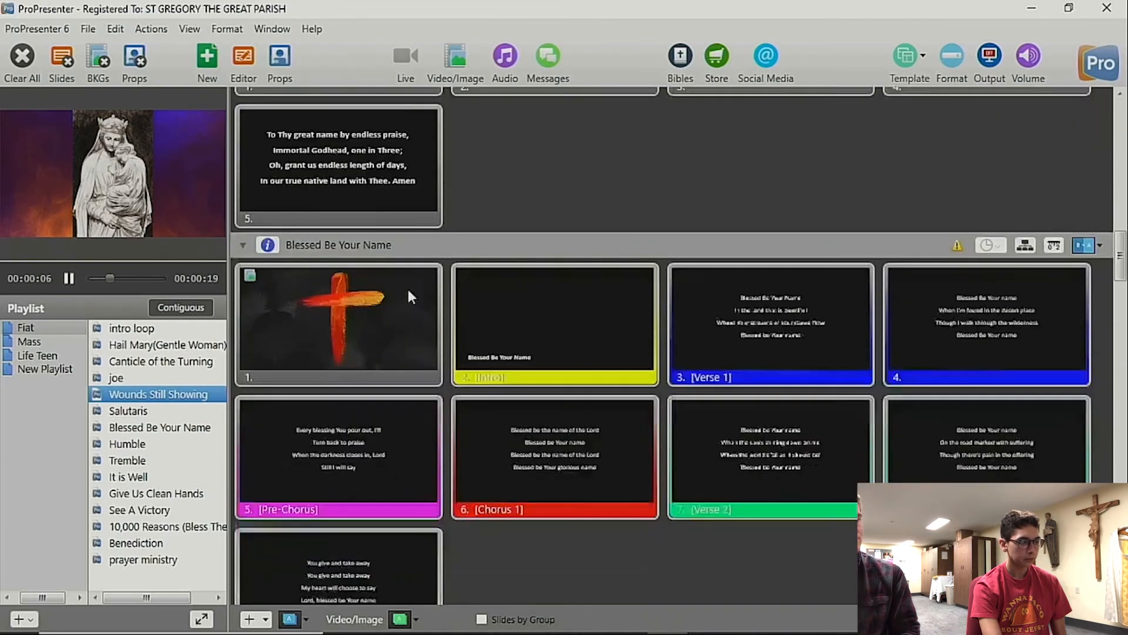
{"action": "scroll", "coordinate": [408, 289], "scroll_direction": "up", "scroll_amount": 1}
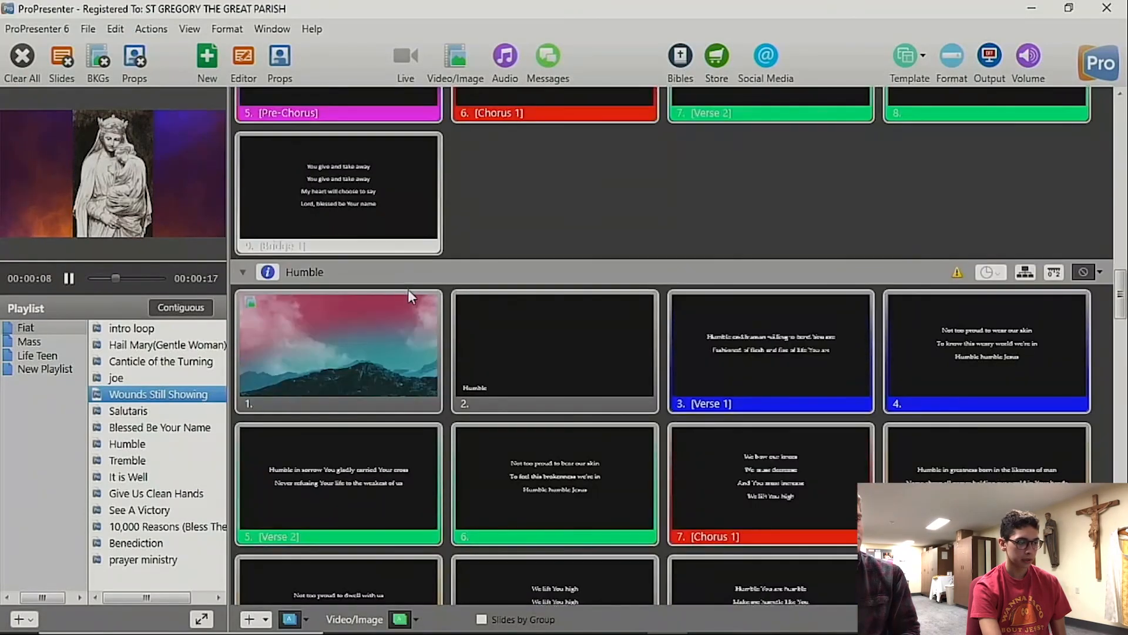
{"action": "scroll", "coordinate": [407, 289], "scroll_direction": "down", "scroll_amount": 10}
{"action": "scroll", "coordinate": [408, 291], "scroll_direction": "down", "scroll_amount": 20}
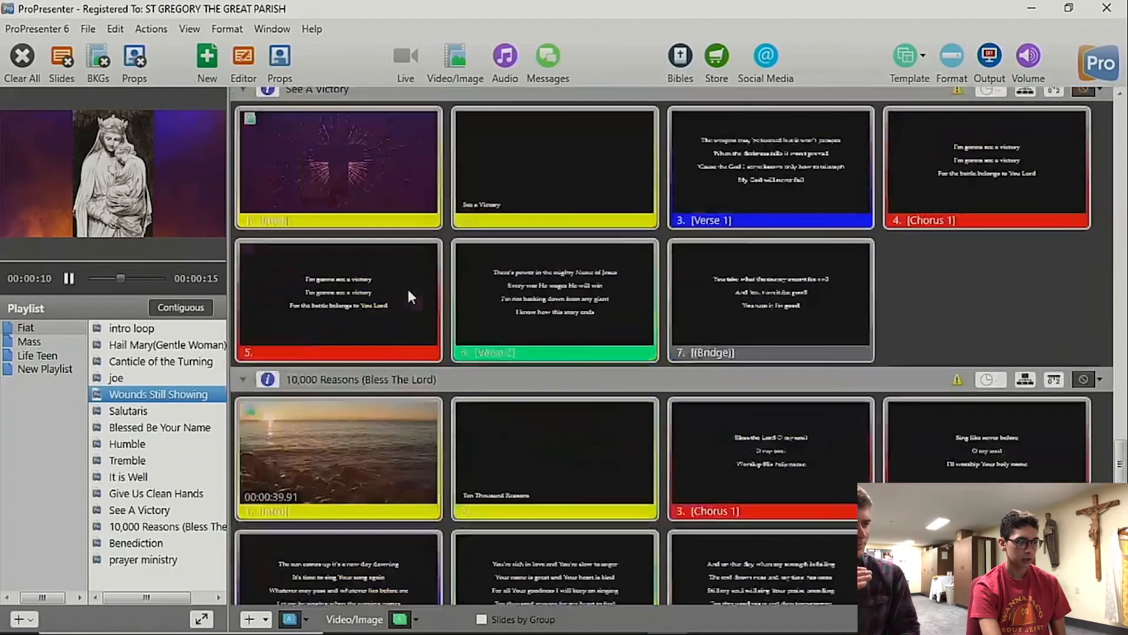
{"action": "scroll", "coordinate": [410, 295], "scroll_direction": "up", "scroll_amount": 10}
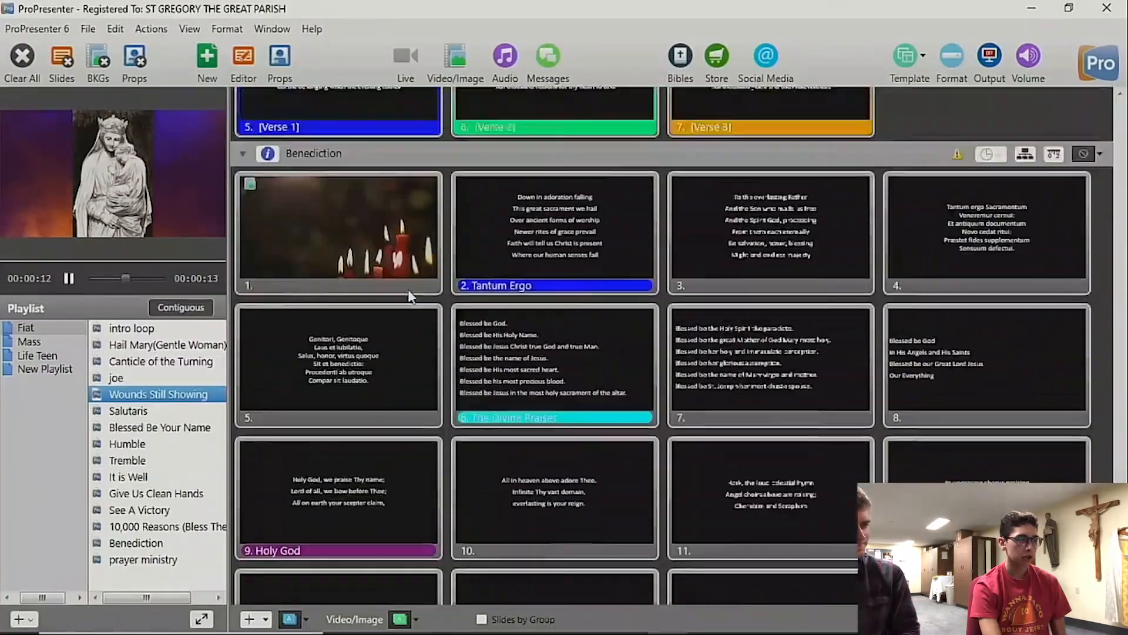
{"action": "scroll", "coordinate": [408, 295], "scroll_direction": "up", "scroll_amount": 7}
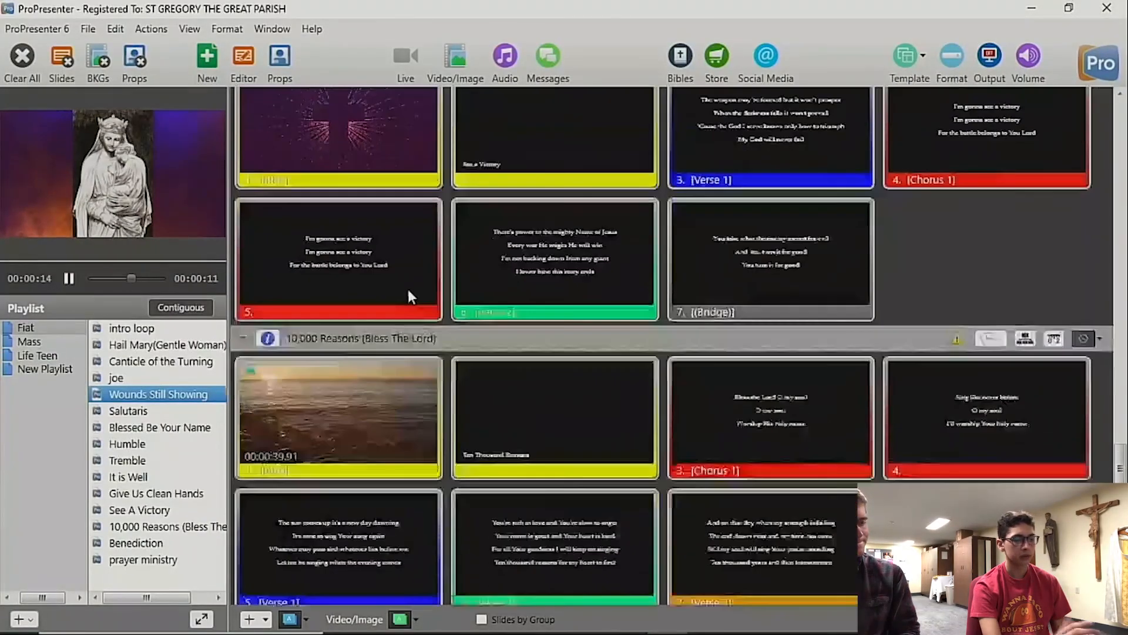
{"action": "scroll", "coordinate": [408, 295], "scroll_direction": "down", "scroll_amount": 9}
{"action": "scroll", "coordinate": [410, 296], "scroll_direction": "down", "scroll_amount": 1}
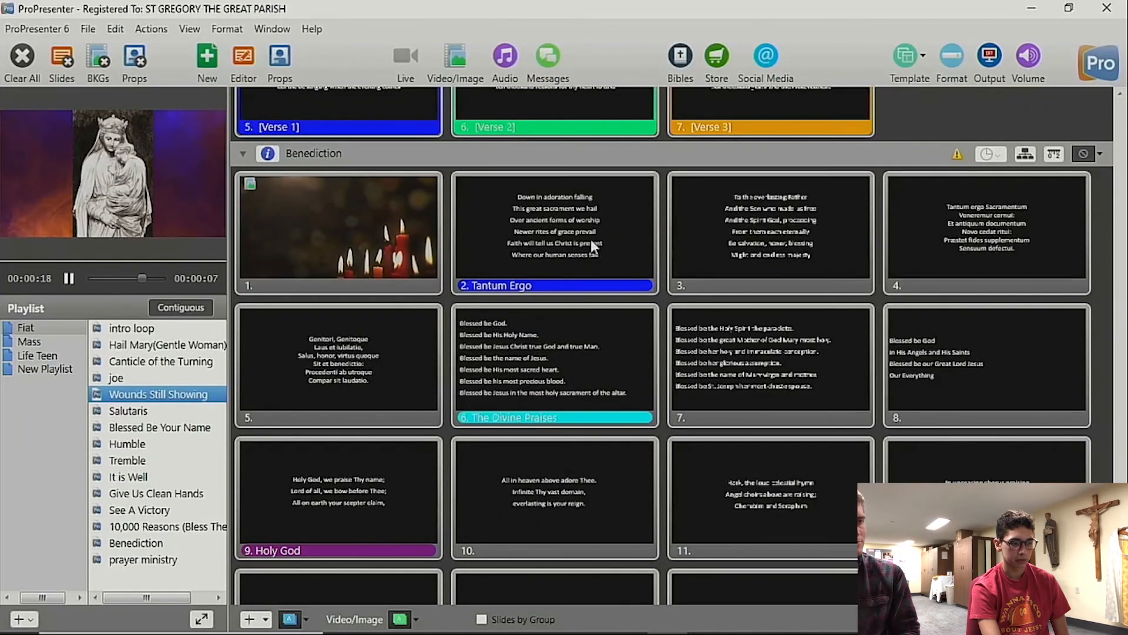
Step: Review the remaining Benediction slides and send slide 1 of prayer ministry to the output
{"action": "scroll", "coordinate": [591, 238], "scroll_direction": "down", "scroll_amount": 4}
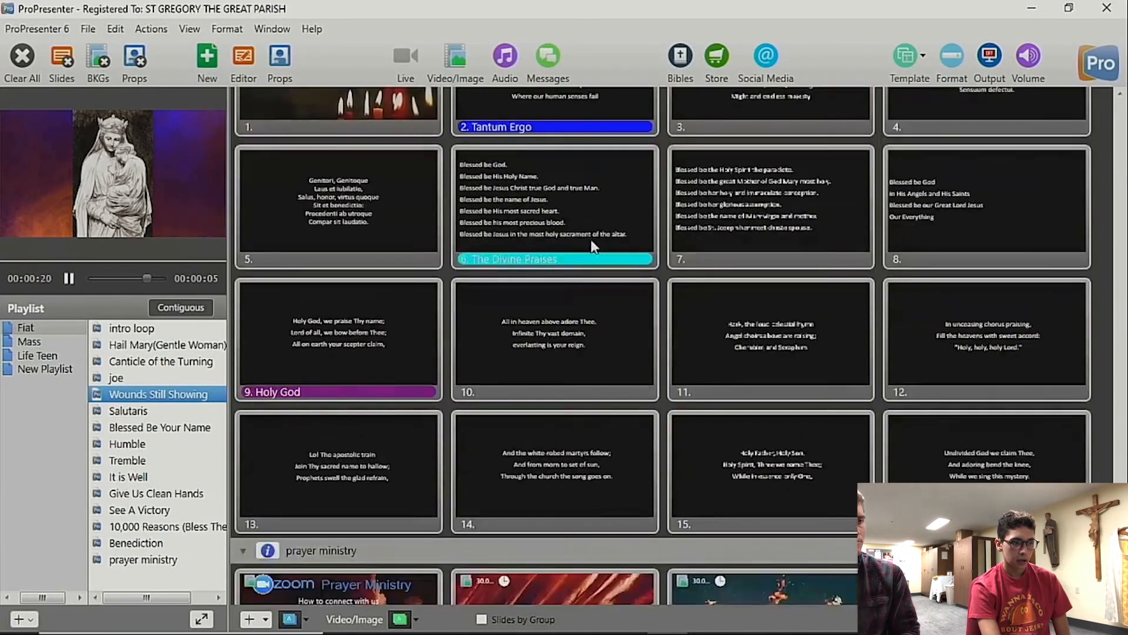
{"action": "scroll", "coordinate": [460, 315], "scroll_direction": "up", "scroll_amount": 5}
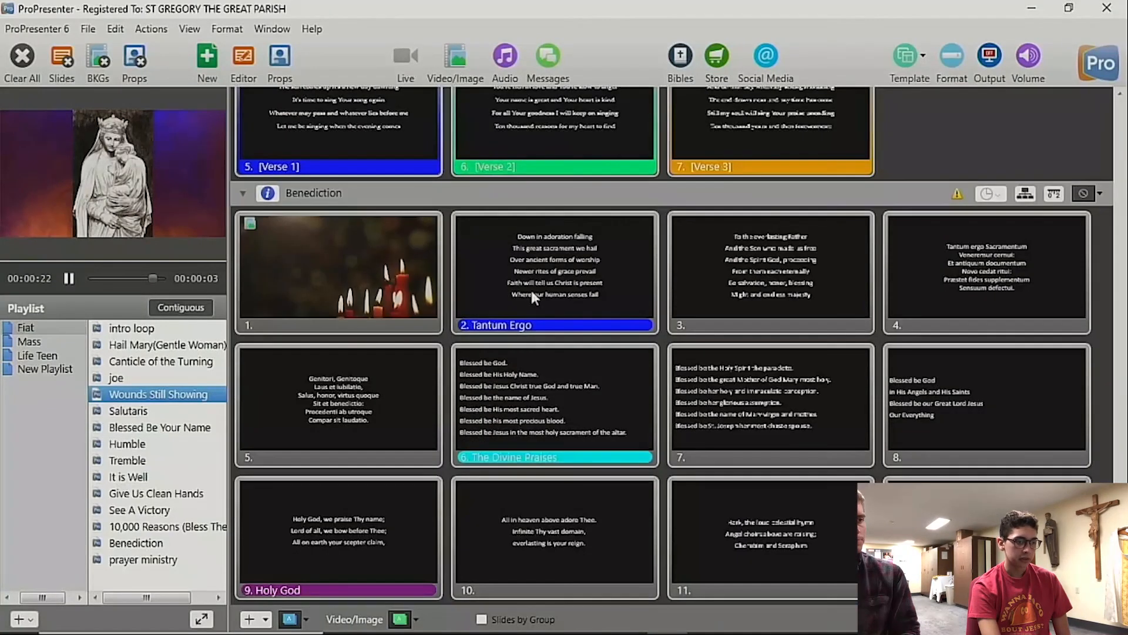
{"action": "scroll", "coordinate": [513, 412], "scroll_direction": "down", "scroll_amount": 14}
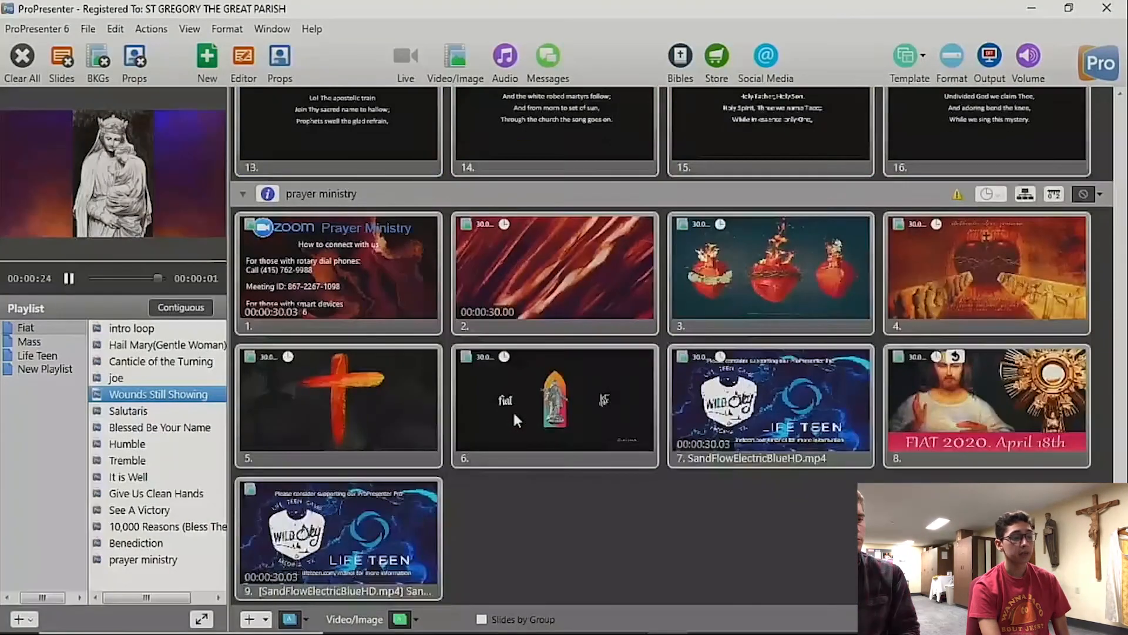
{"action": "scroll", "coordinate": [513, 411], "scroll_direction": "up", "scroll_amount": 5}
{"action": "scroll", "coordinate": [474, 441], "scroll_direction": "down", "scroll_amount": 5}
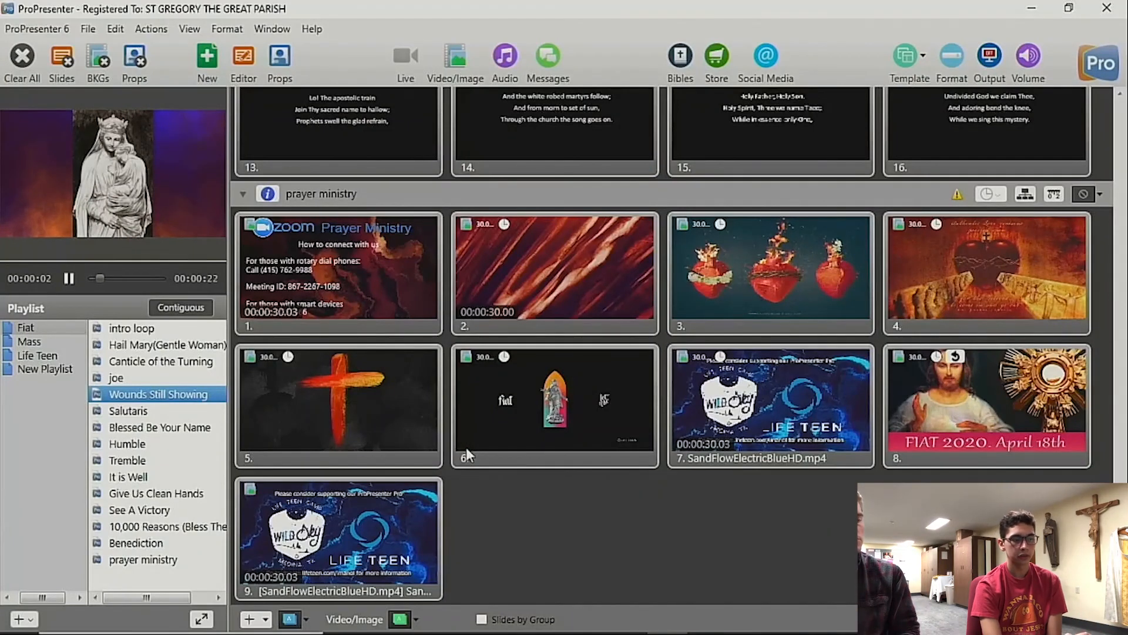
{"action": "left_click", "coordinate": [351, 316]}
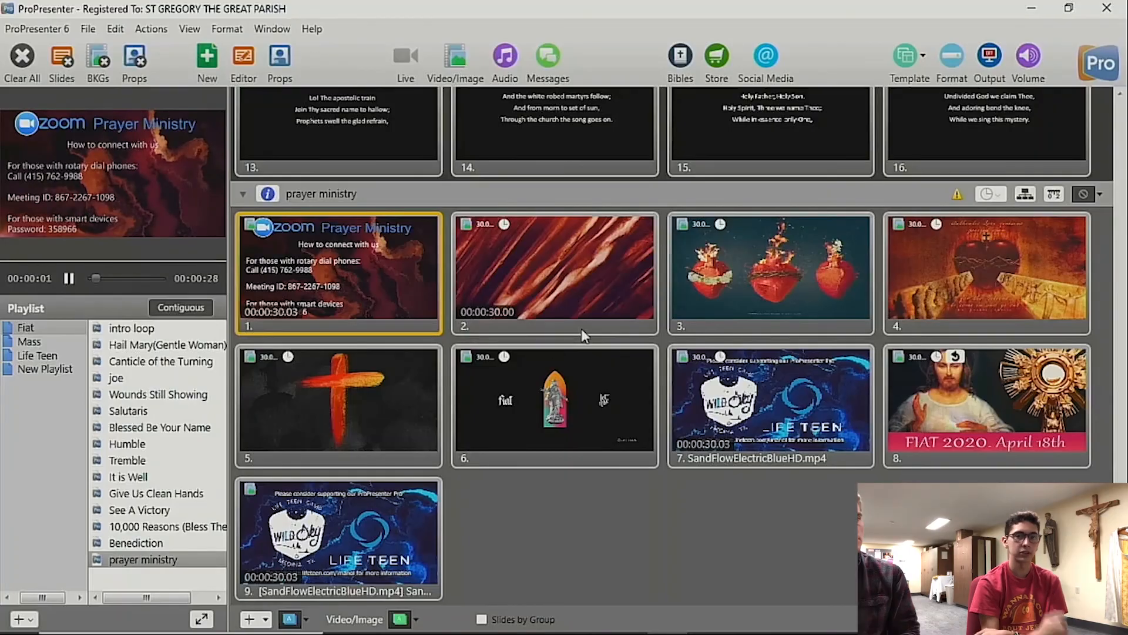